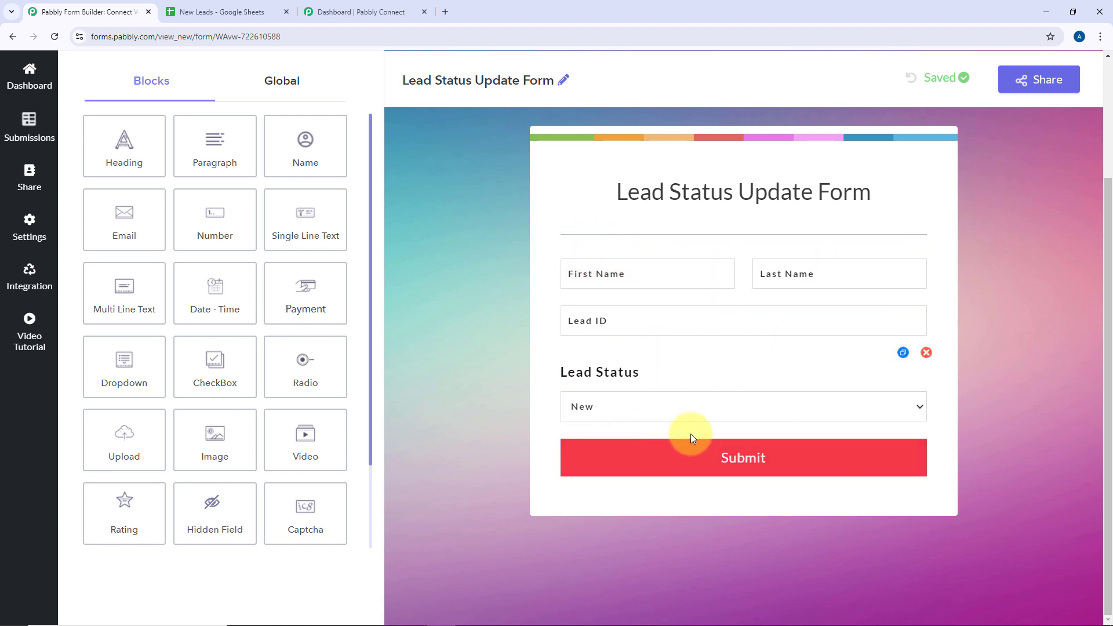
Review the New Leads sheet's Lead ID and Status columns
left_click(222, 10)
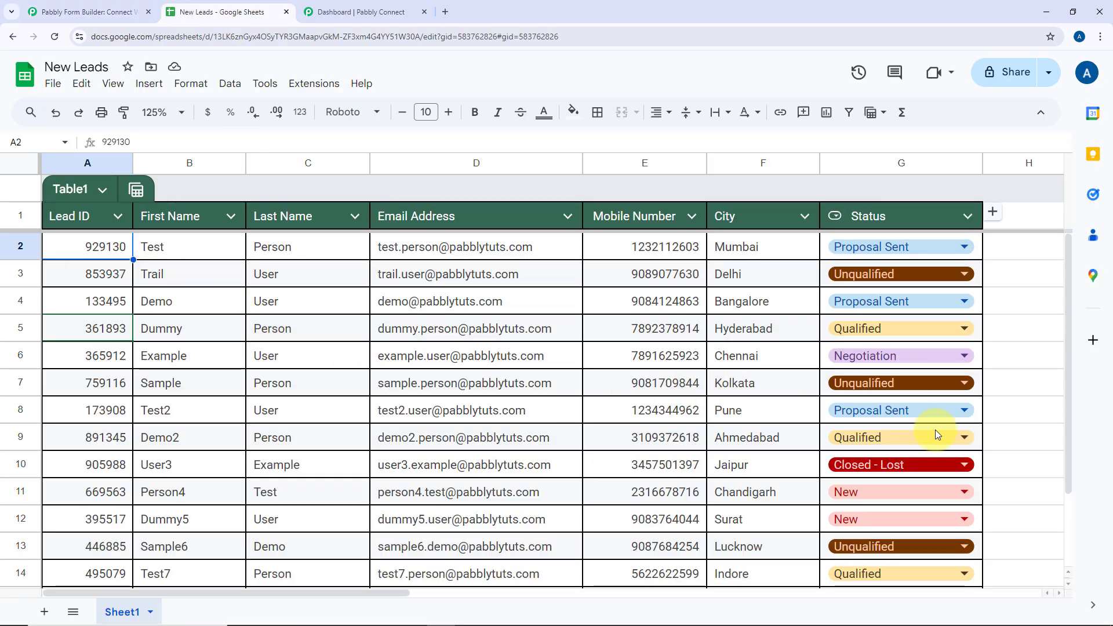
left_click(139, 10)
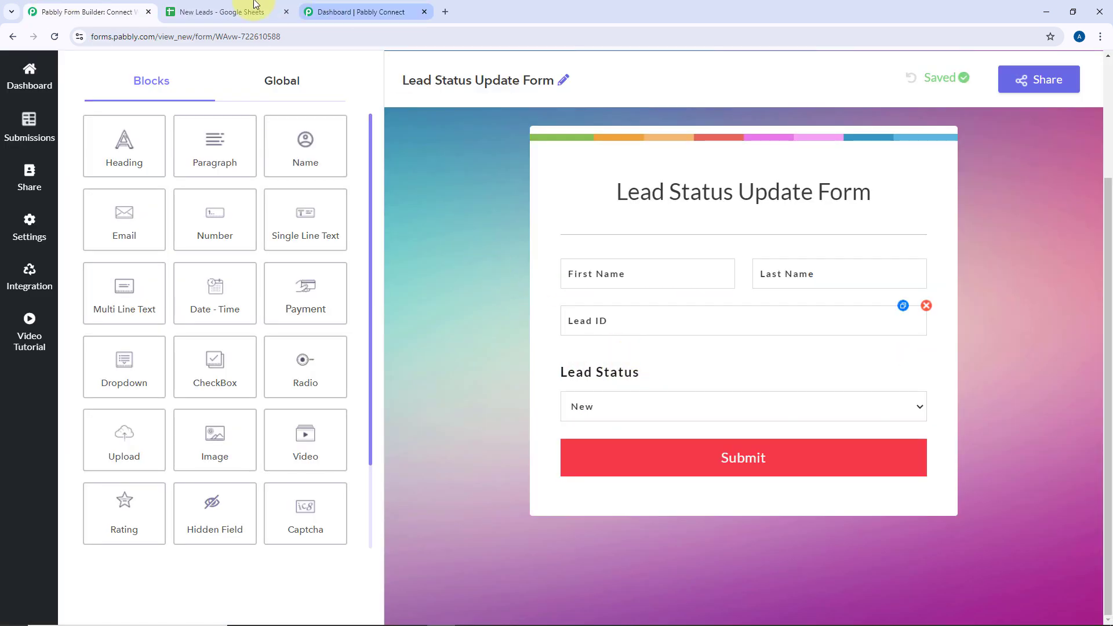
left_click(227, 10)
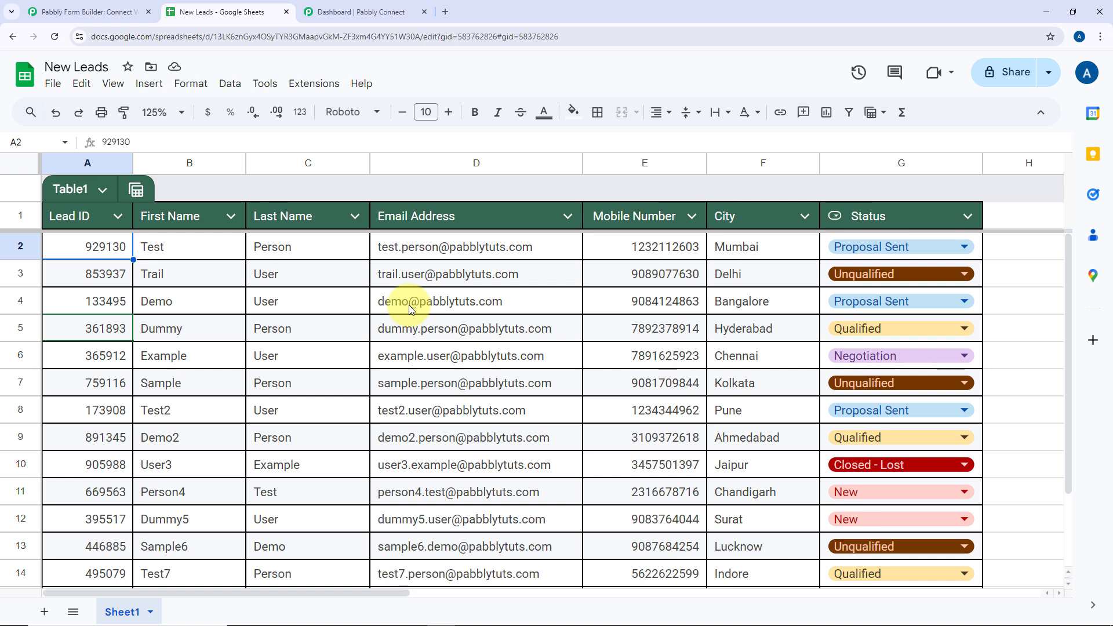
scroll(406, 303, "down", 3)
scroll(264, 279, "up", 3)
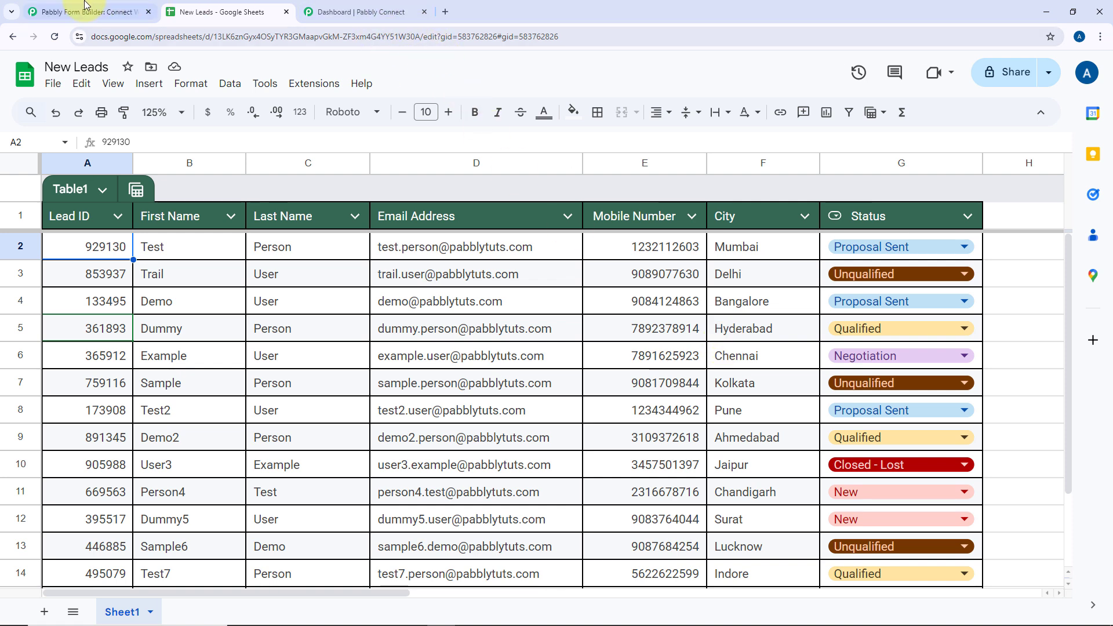
Compare the lead status form with the New Leads sheet, then bring up the Pabbly Connect dashboard
left_click(359, 12)
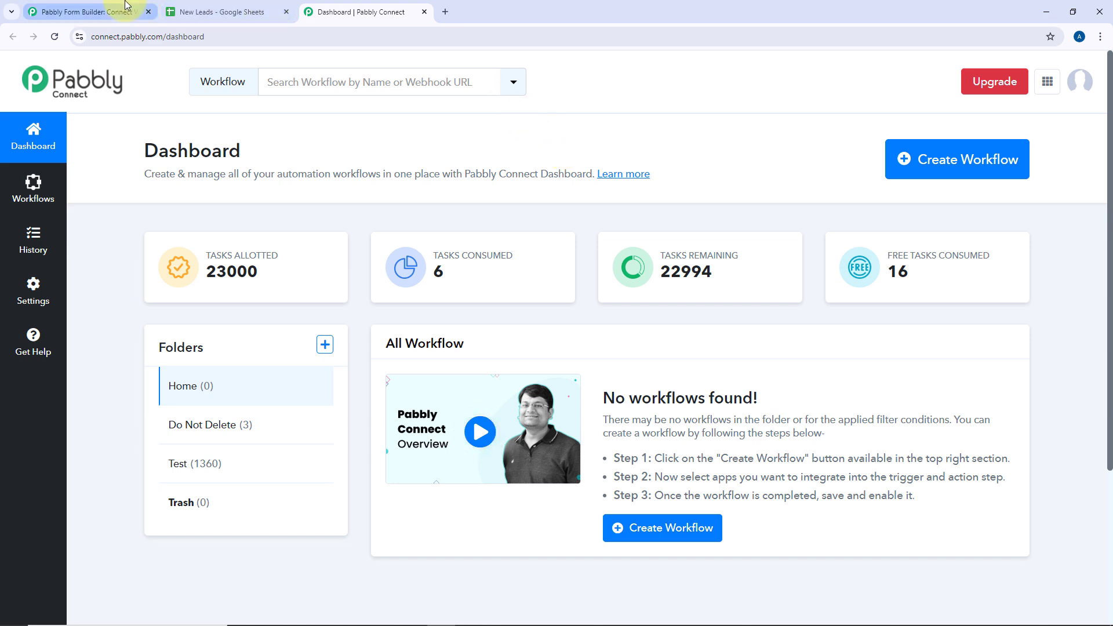
left_click(87, 12)
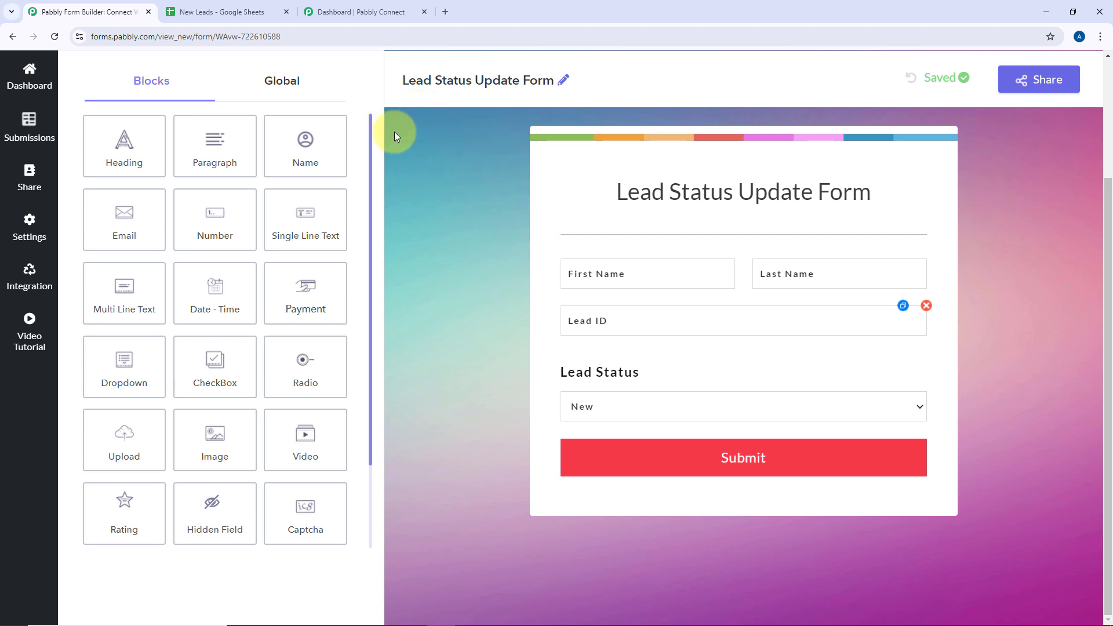
scroll(400, 144, "up", 1)
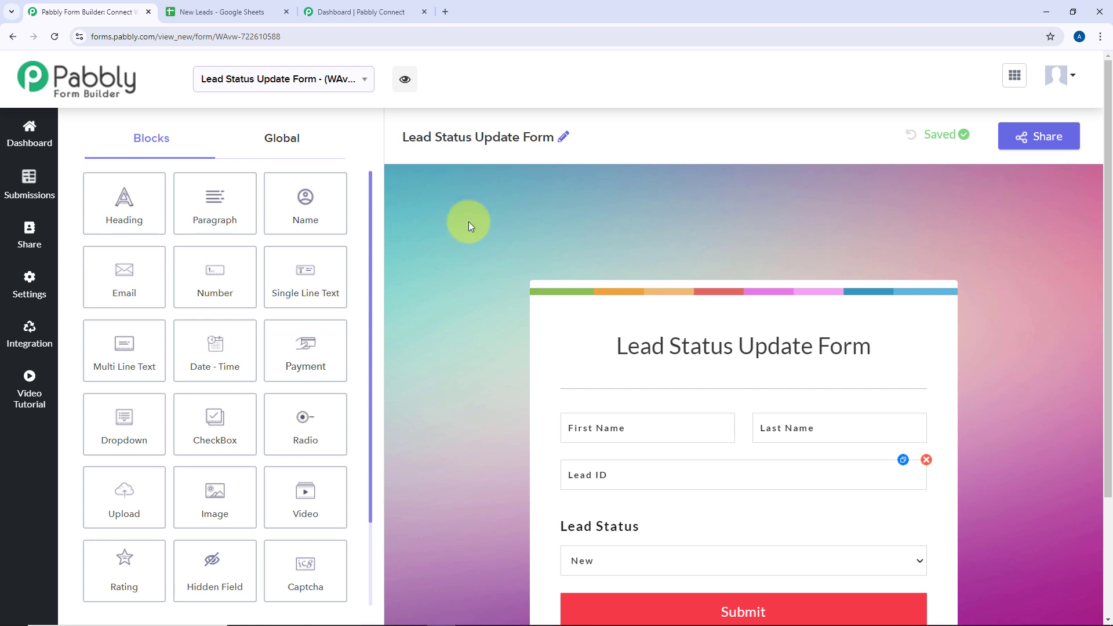
scroll(470, 225, "down", 1)
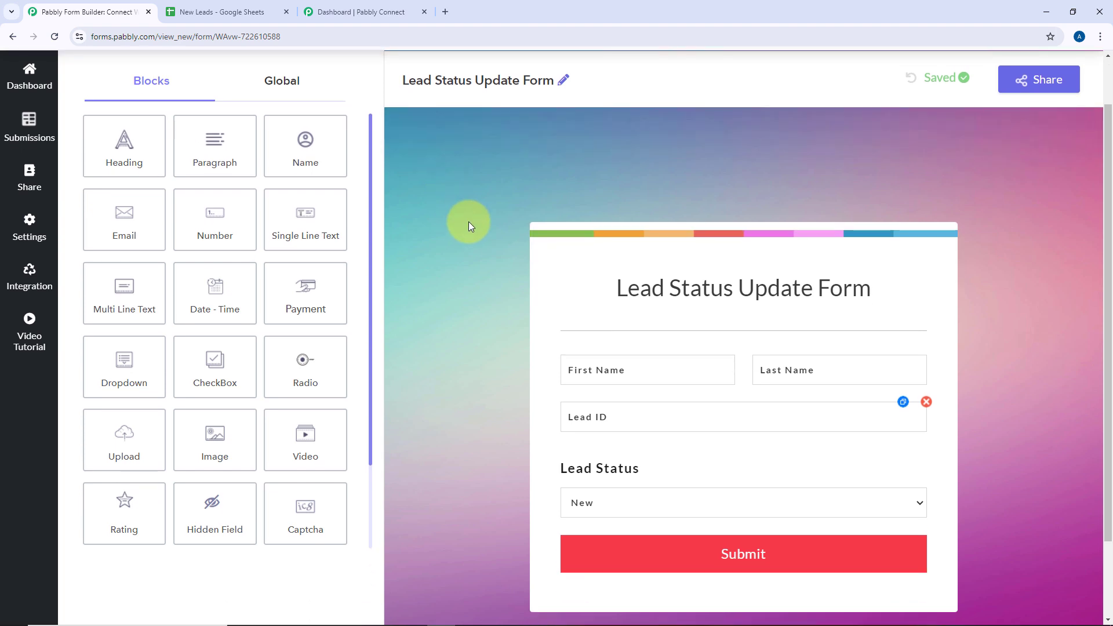
scroll(492, 183, "down", 1)
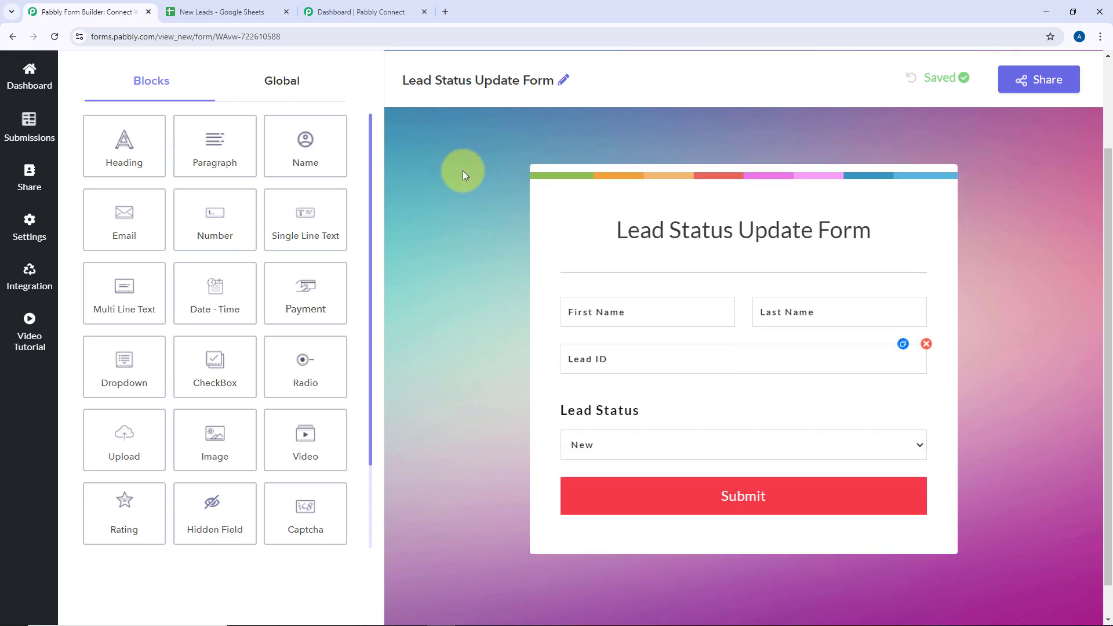
left_click(246, 6)
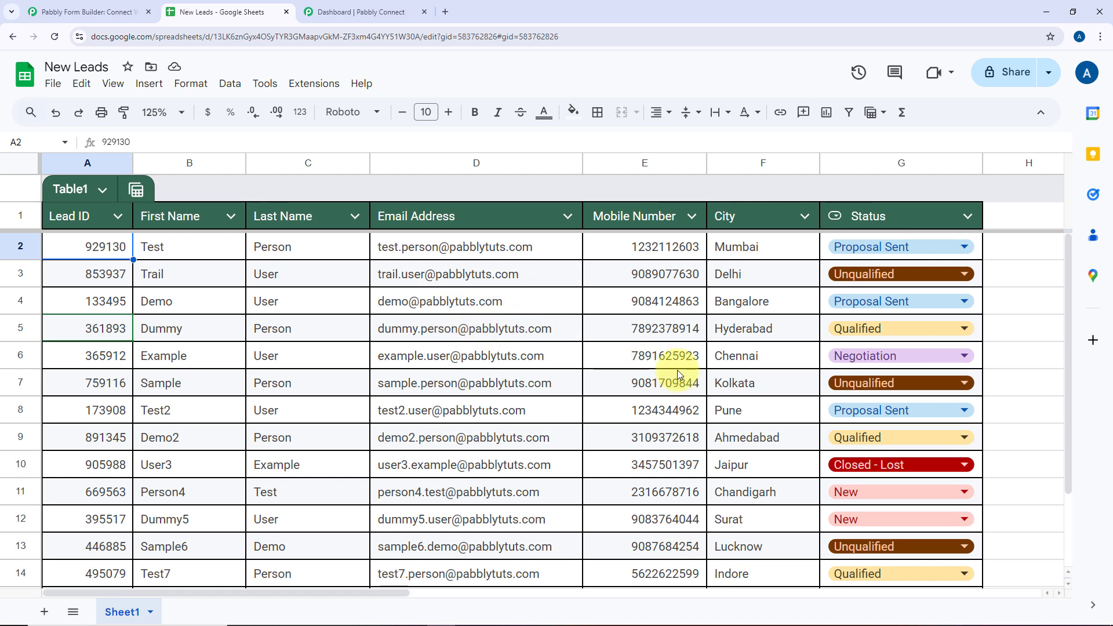
left_click(415, 7)
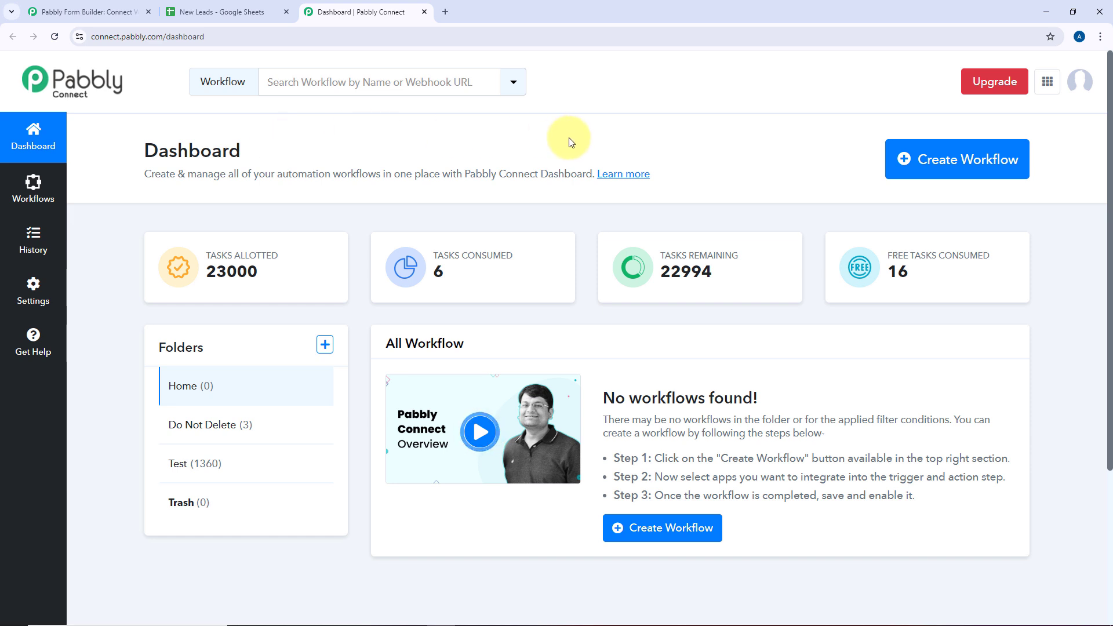
Create a workflow named 'Google Sheets Search and Update Data' in the Home folder
left_click(951, 166)
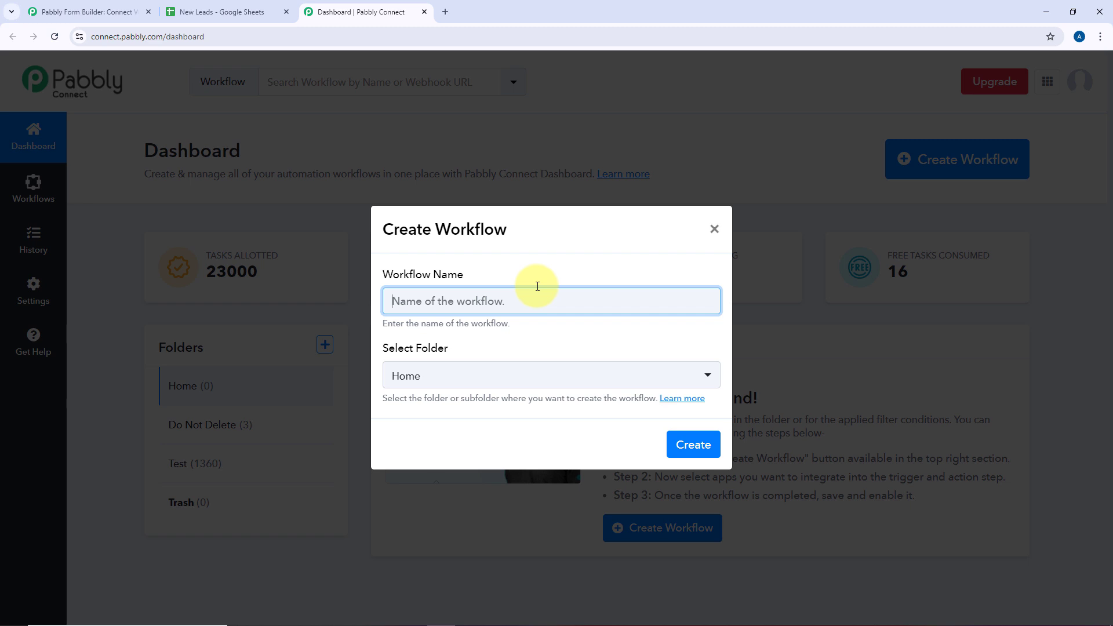
type("Googl;e")
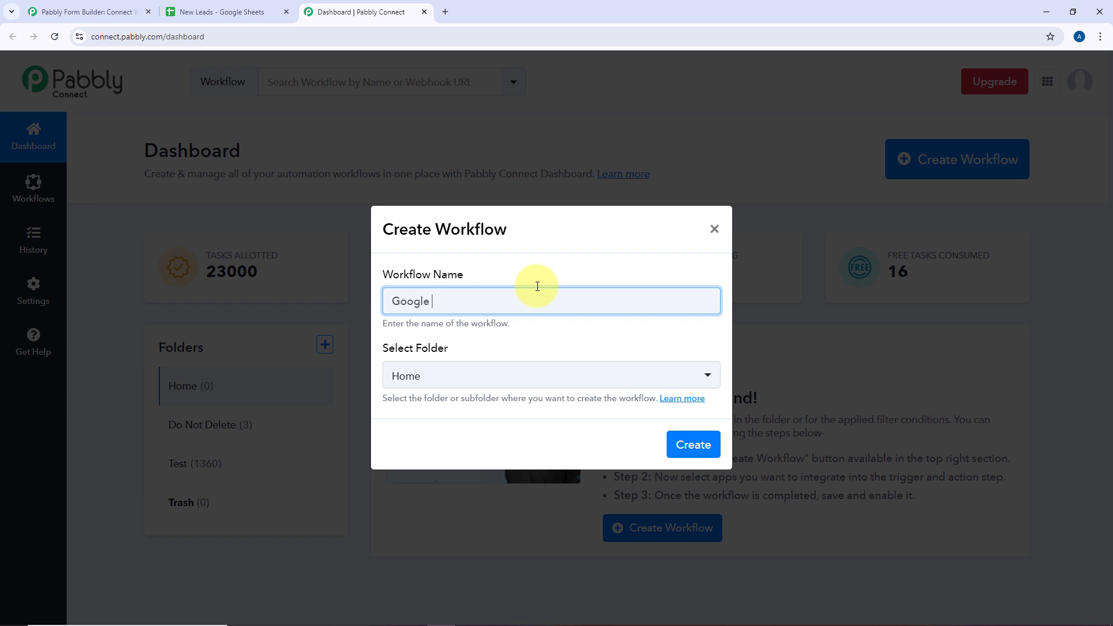
type(" Sheets Serach and Update Data")
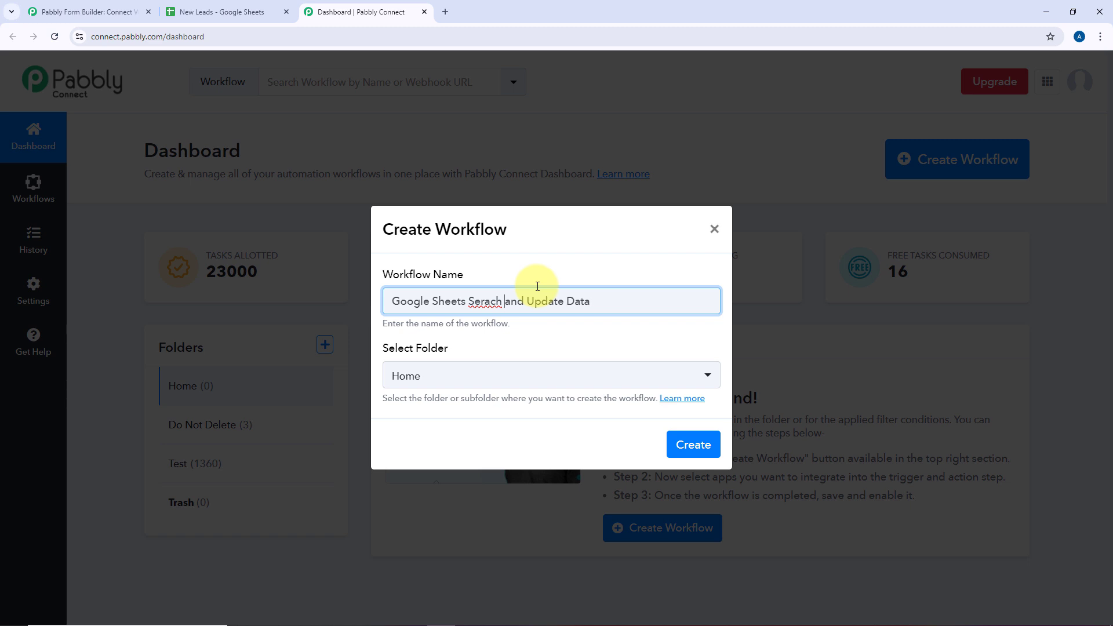
key("ctrl+shift+Left")
type("Searc")
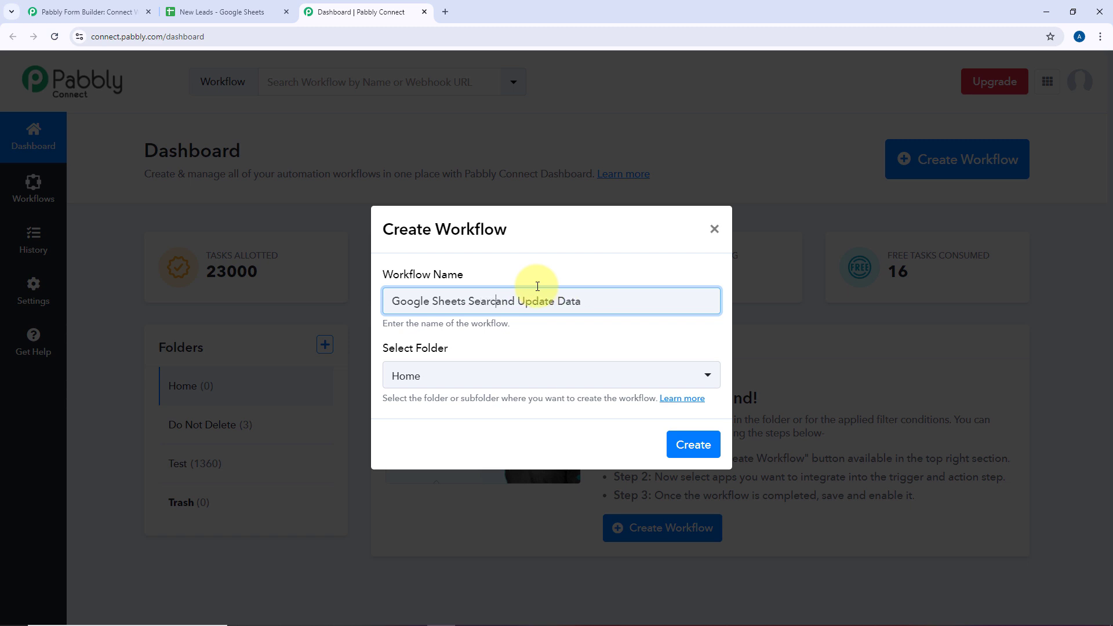
type("h")
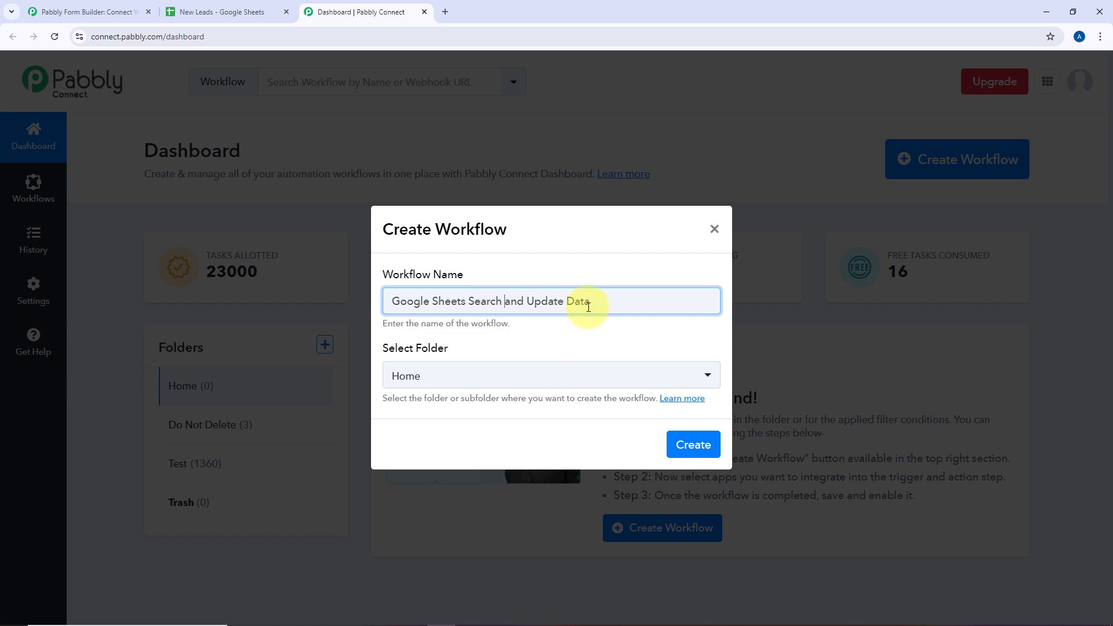
left_click(551, 384)
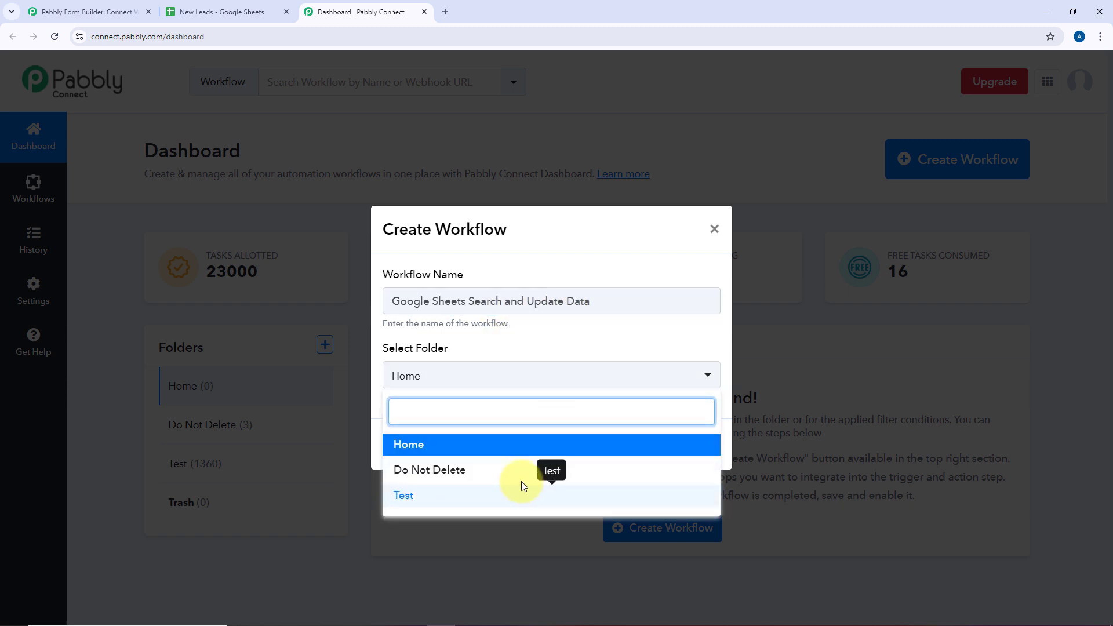
left_click(524, 451)
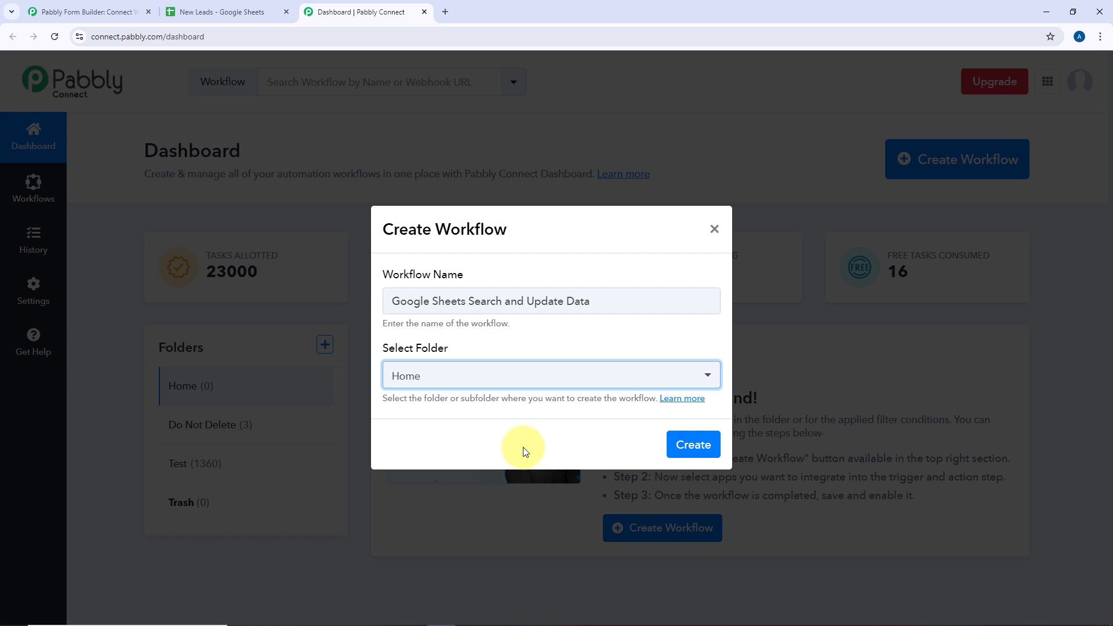
left_click(689, 449)
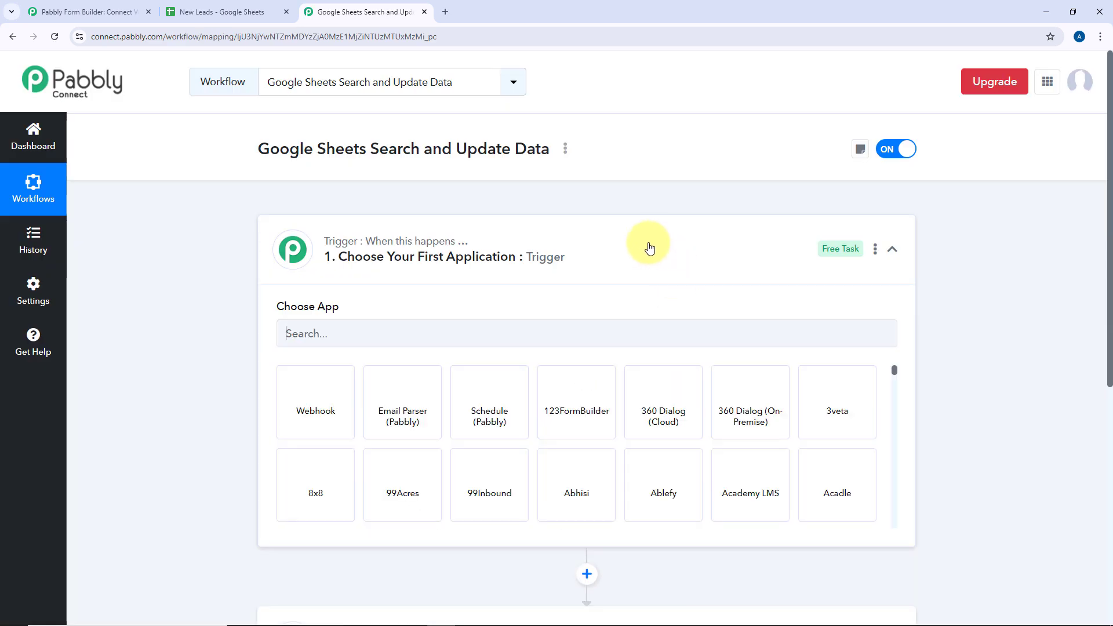
Check the lead status form, then expand the trigger step's app chooser
left_click(316, 277)
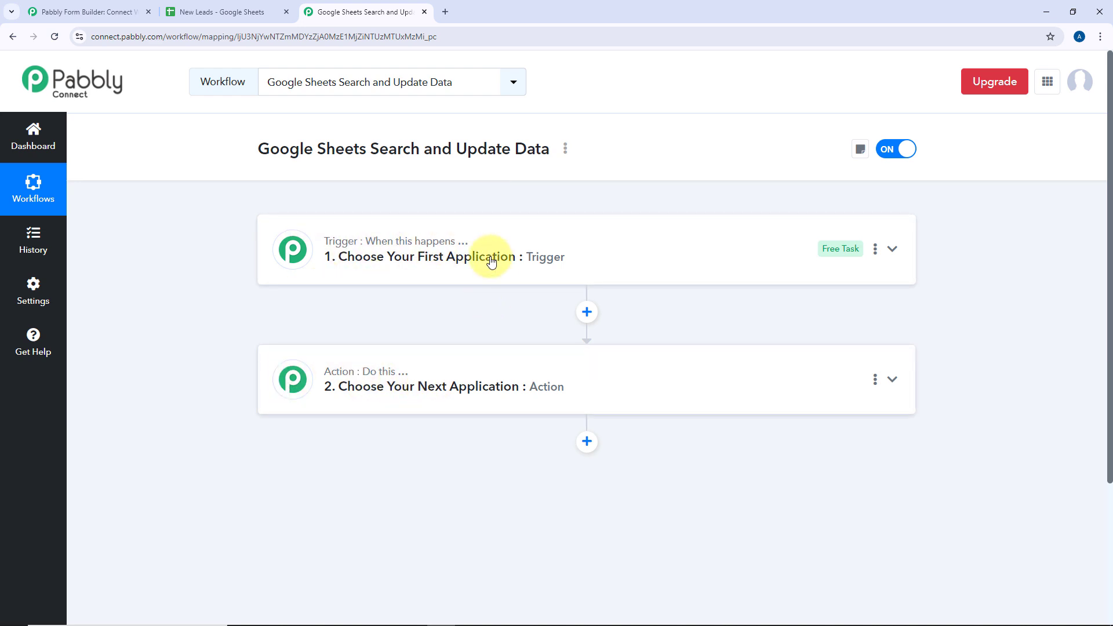
left_click(623, 244)
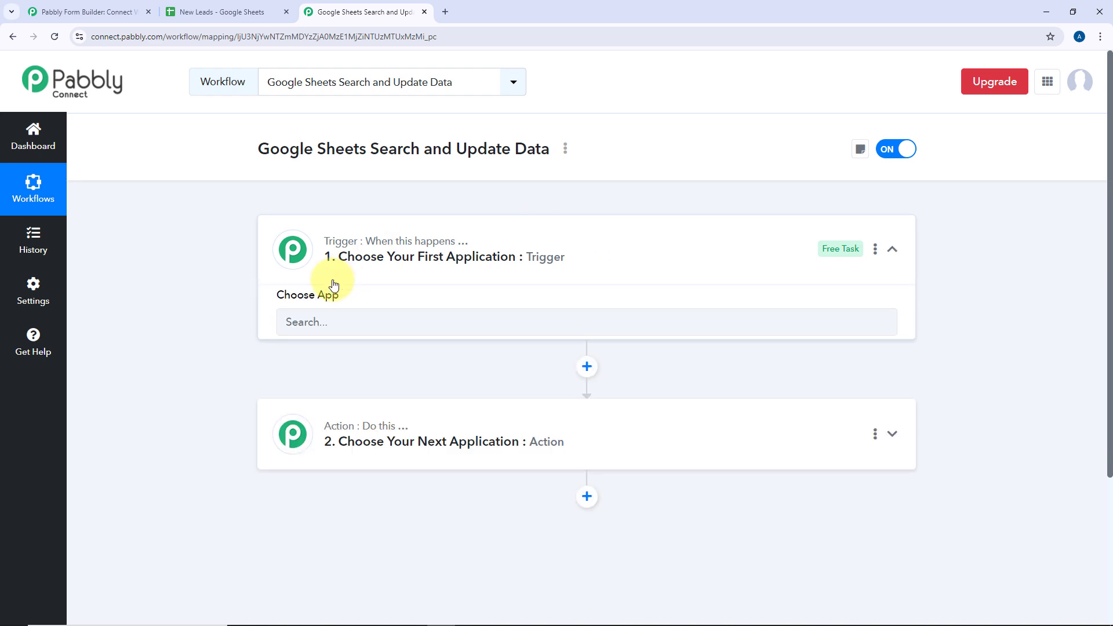
scroll(237, 270, "down", 1)
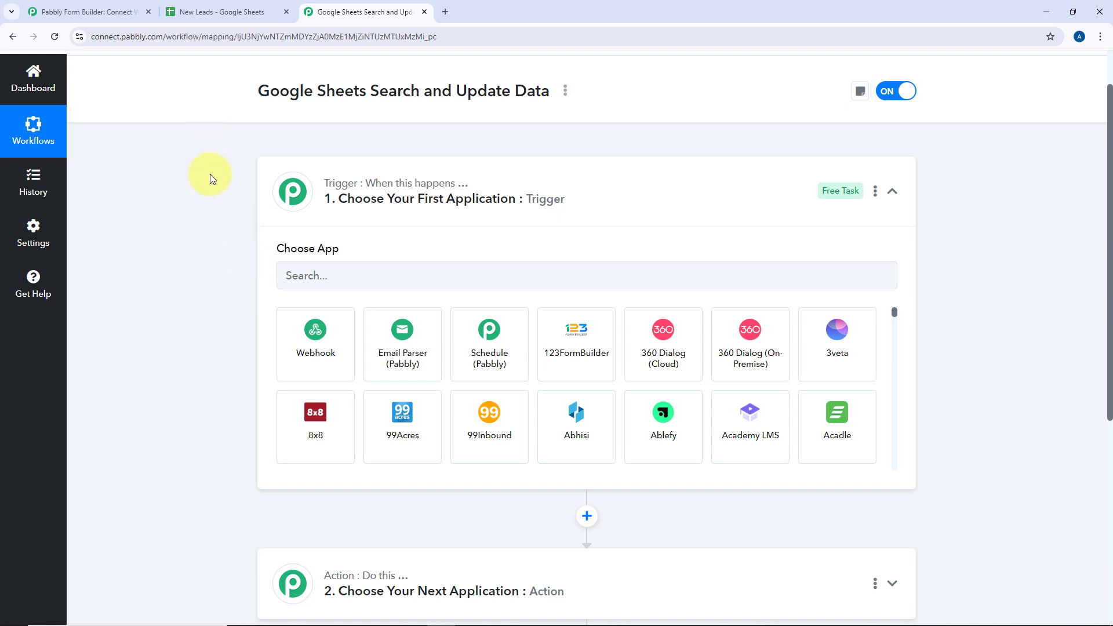
left_click(110, 11)
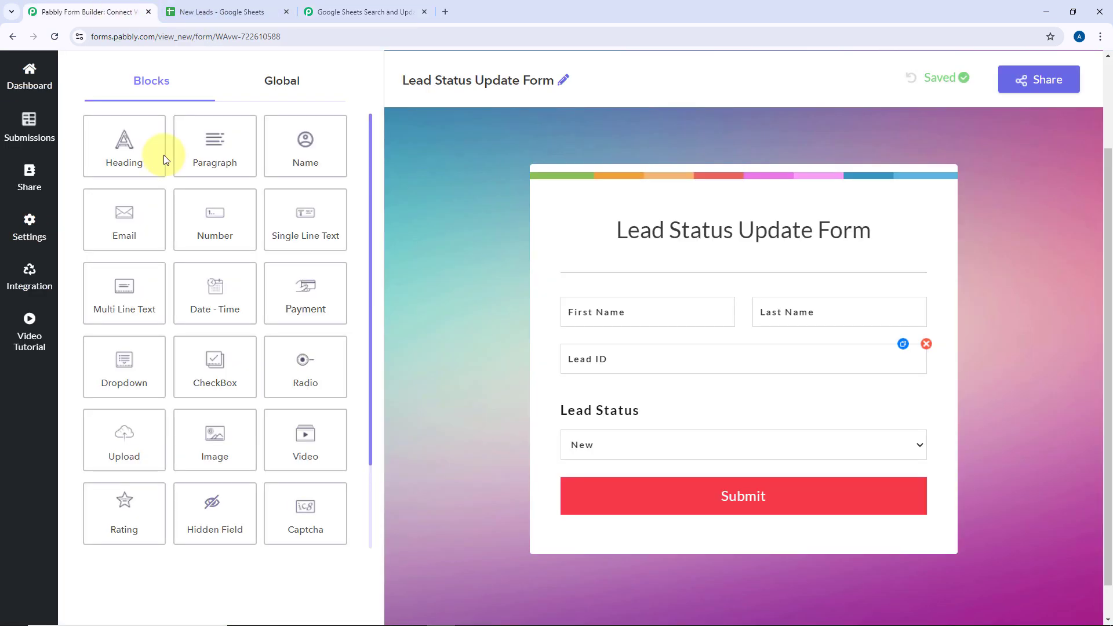
scroll(465, 258, "up", 1)
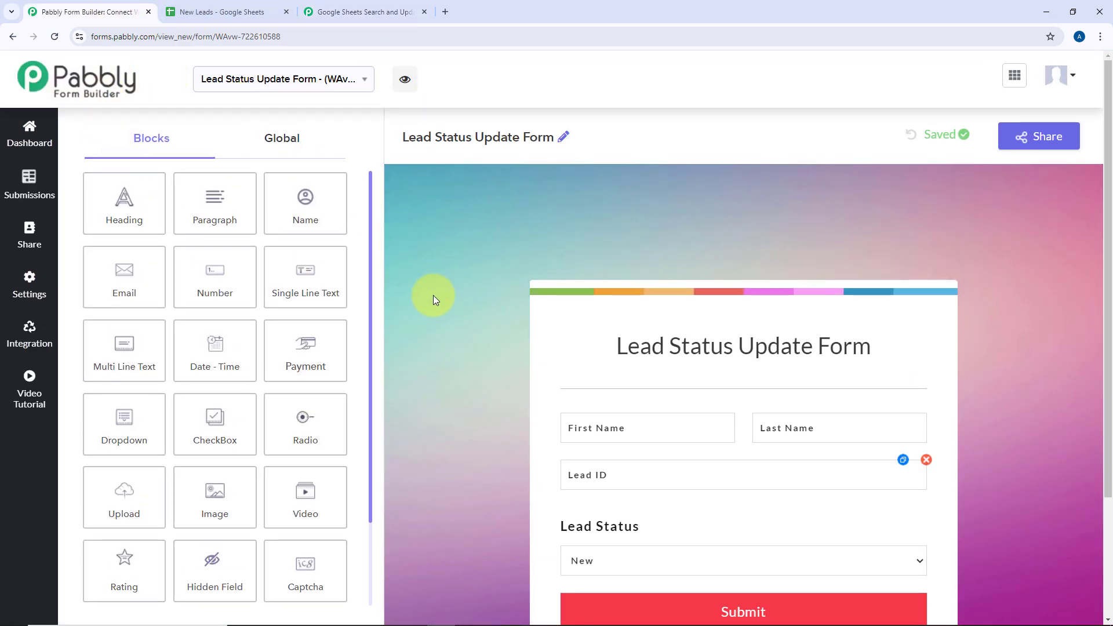
left_click(371, 10)
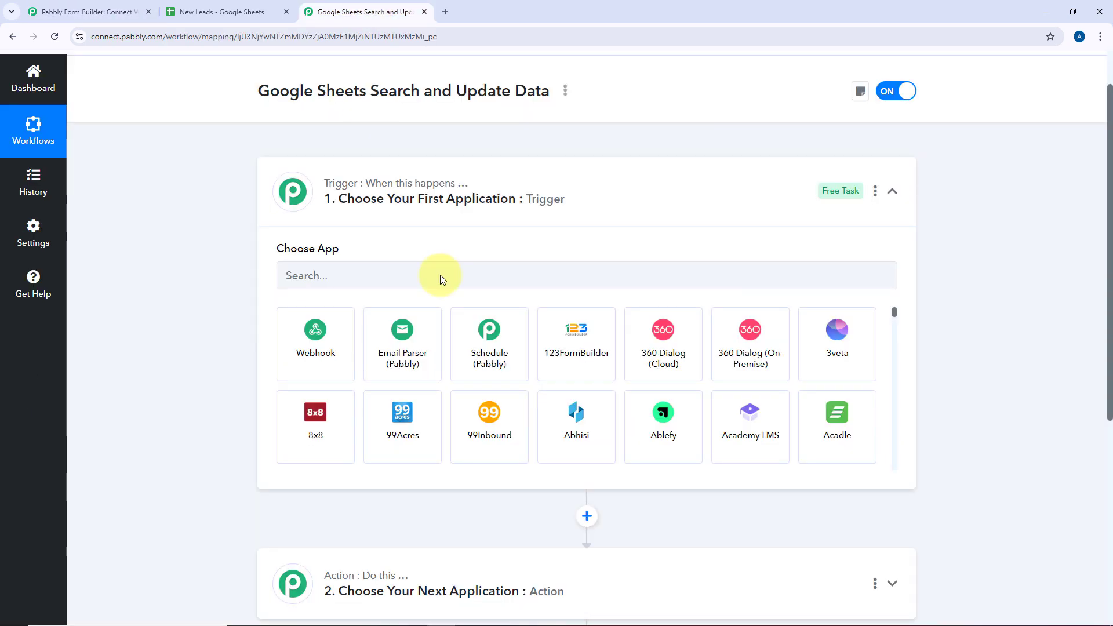
Search 'Pabbly F' and select Pabbly Form Builder as the trigger app
left_click(407, 280)
type("Pab")
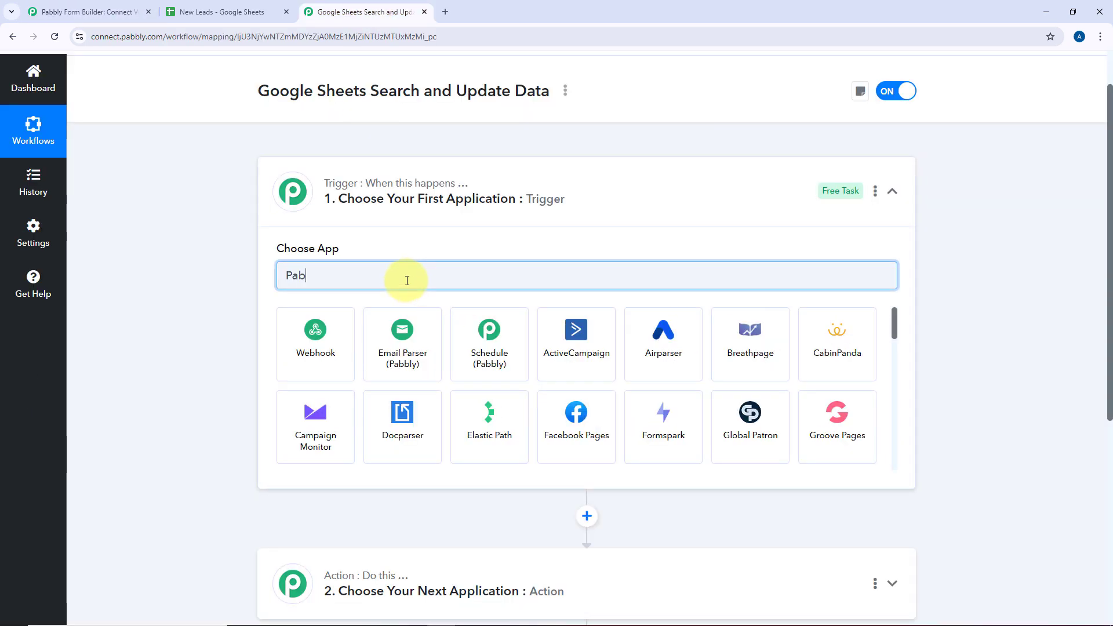
type("bly D")
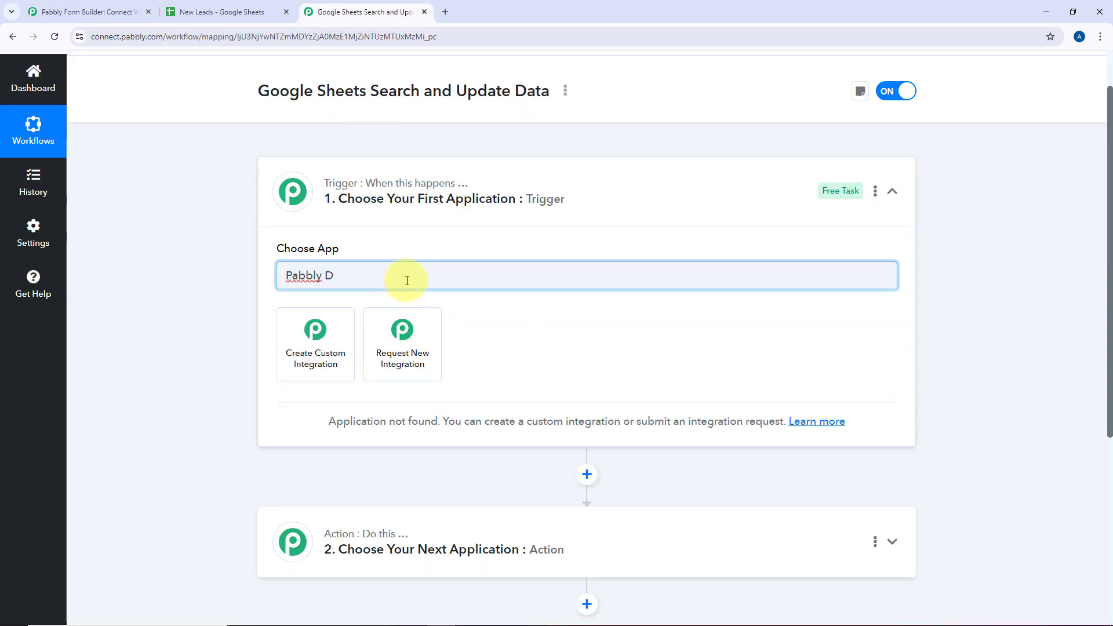
key("BackSpace")
type("F")
left_click(340, 346)
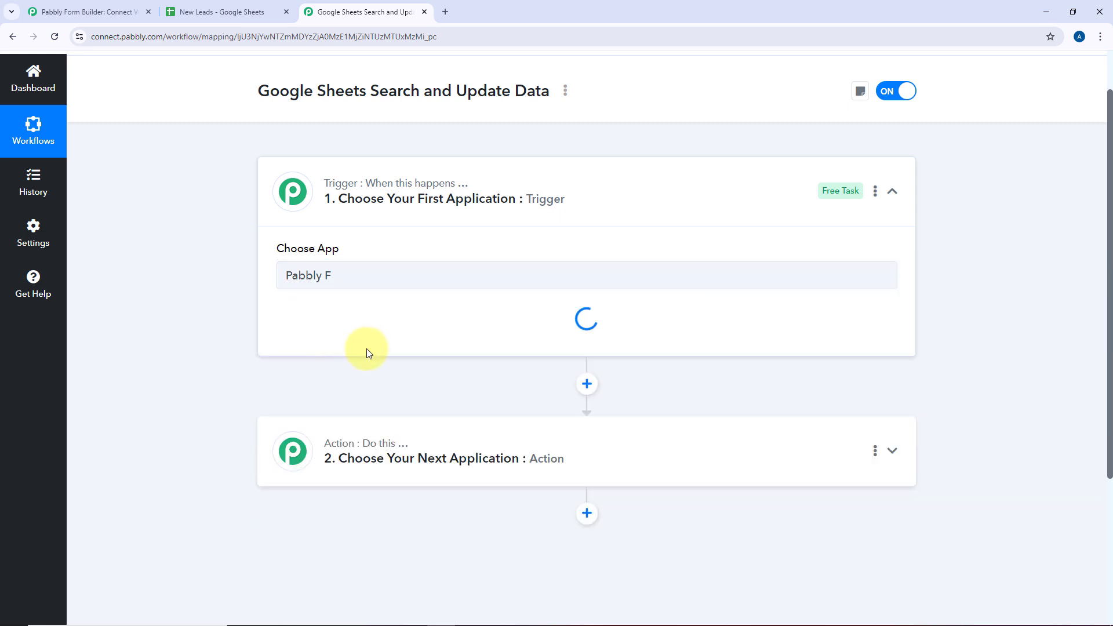
scroll(240, 280, "down", 1)
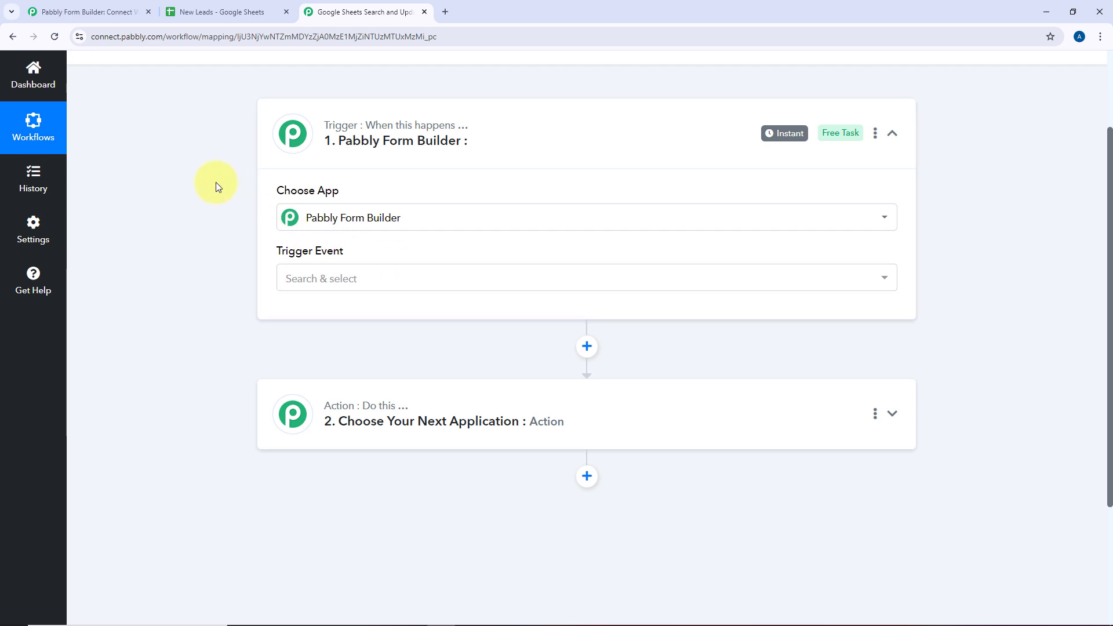
Set the trigger event to New Form Submission
left_click(379, 279)
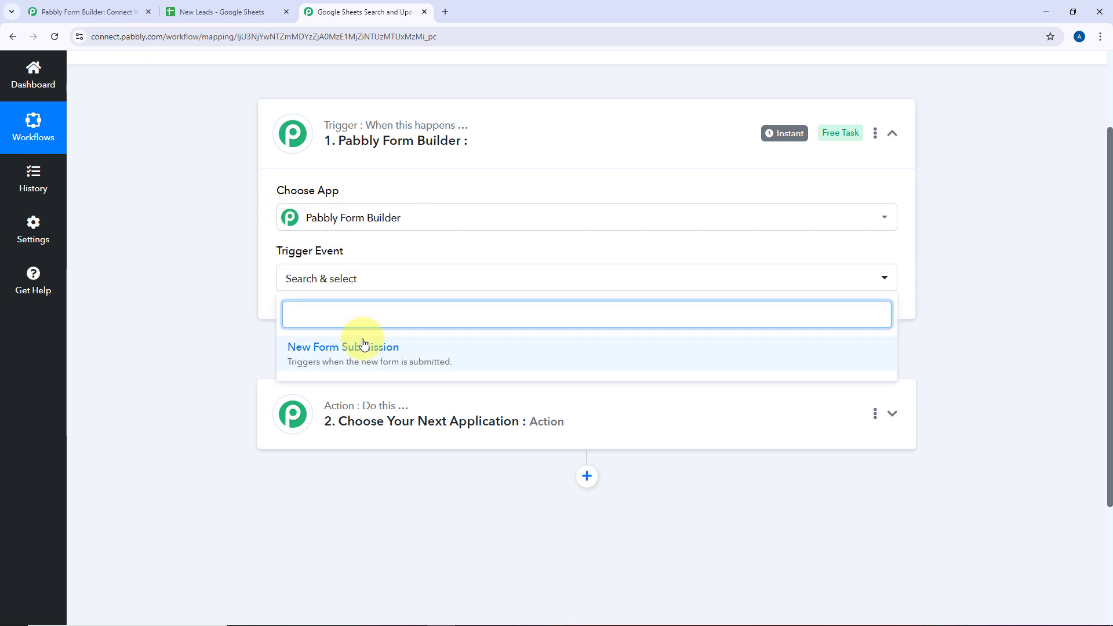
left_click(385, 360)
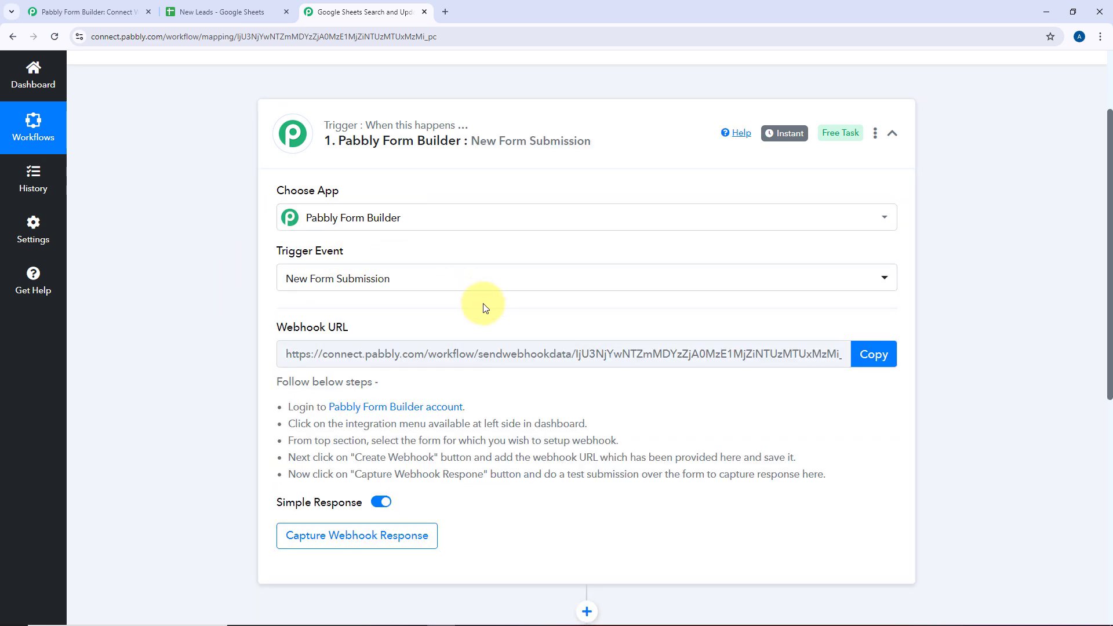
scroll(486, 307, "down", 1)
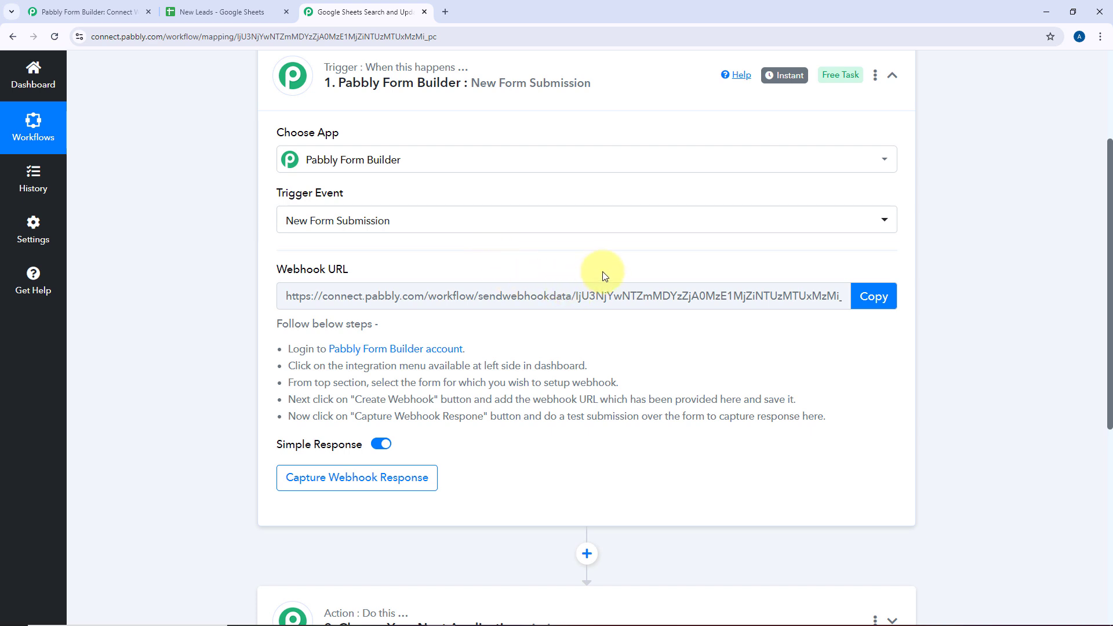
Copy the webhook URL and start capturing the webhook response
left_click(114, 11)
scroll(487, 242, "down", 2)
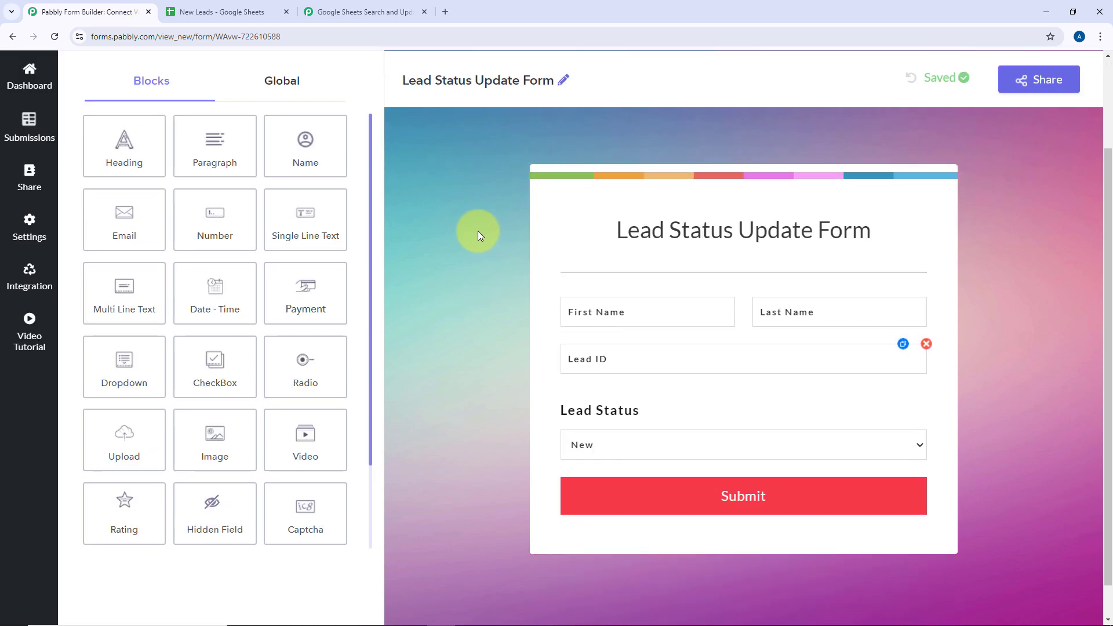
left_click(342, 11)
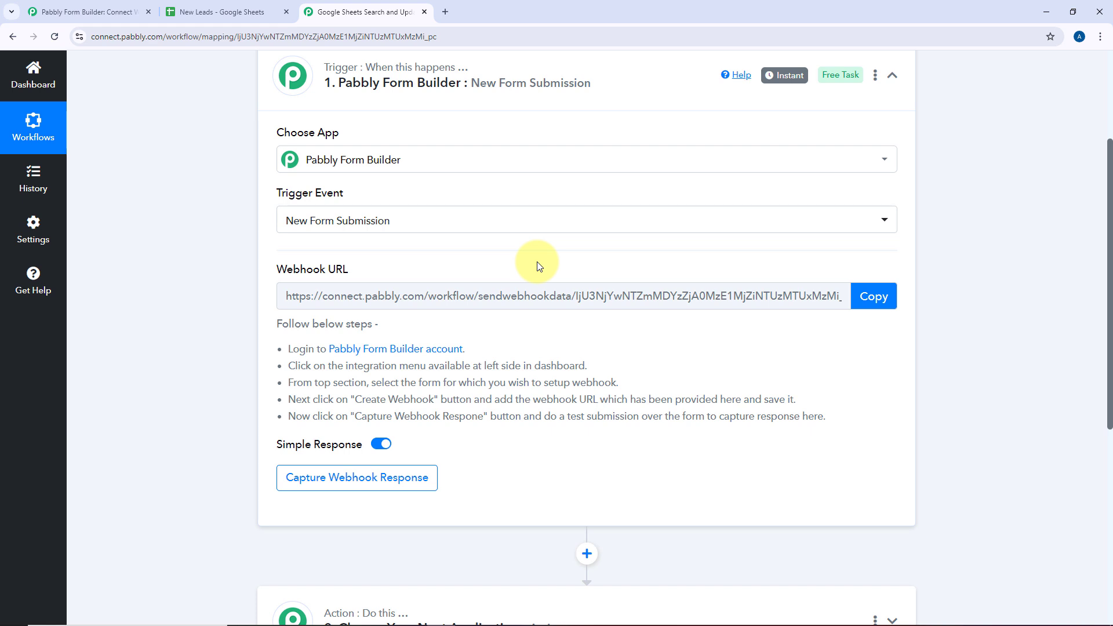
left_click(105, 12)
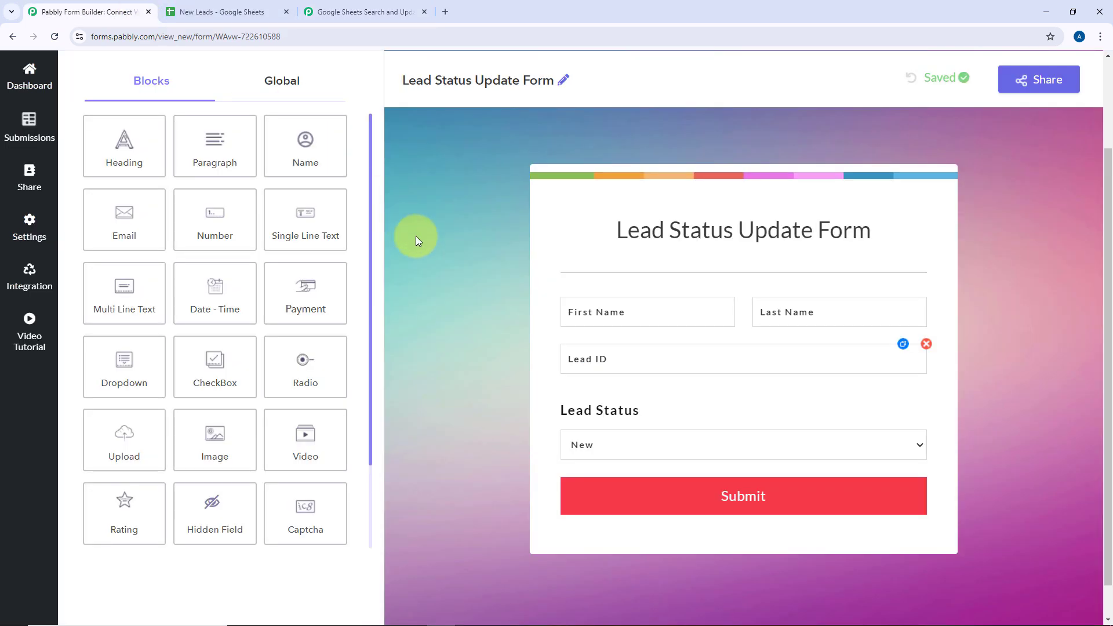
left_click(335, 6)
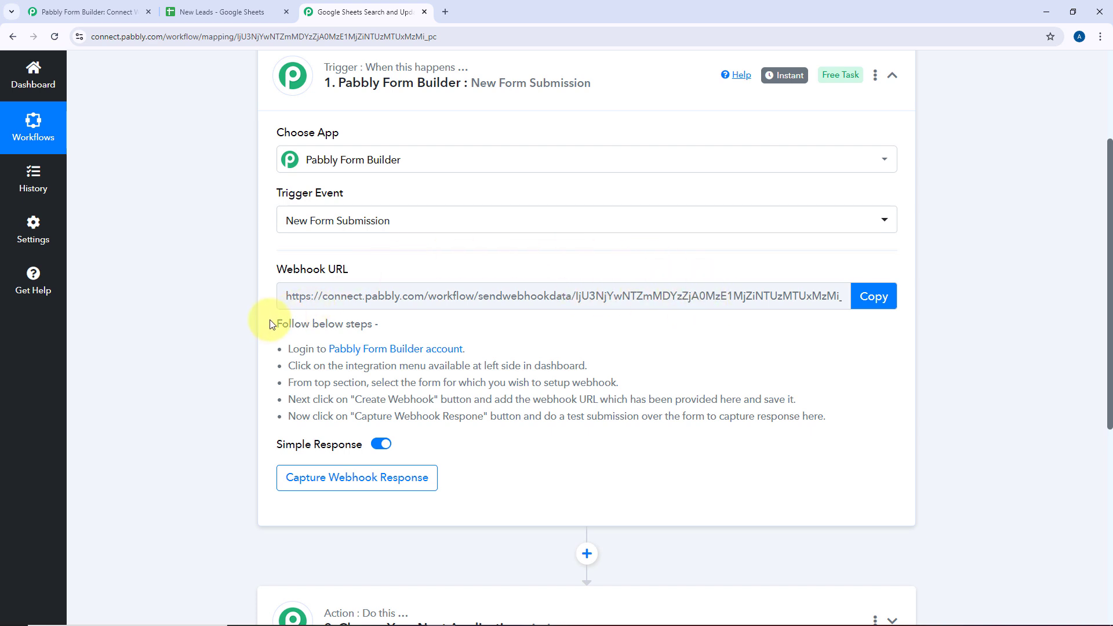
left_click_drag(271, 324, 777, 429)
left_click(842, 422)
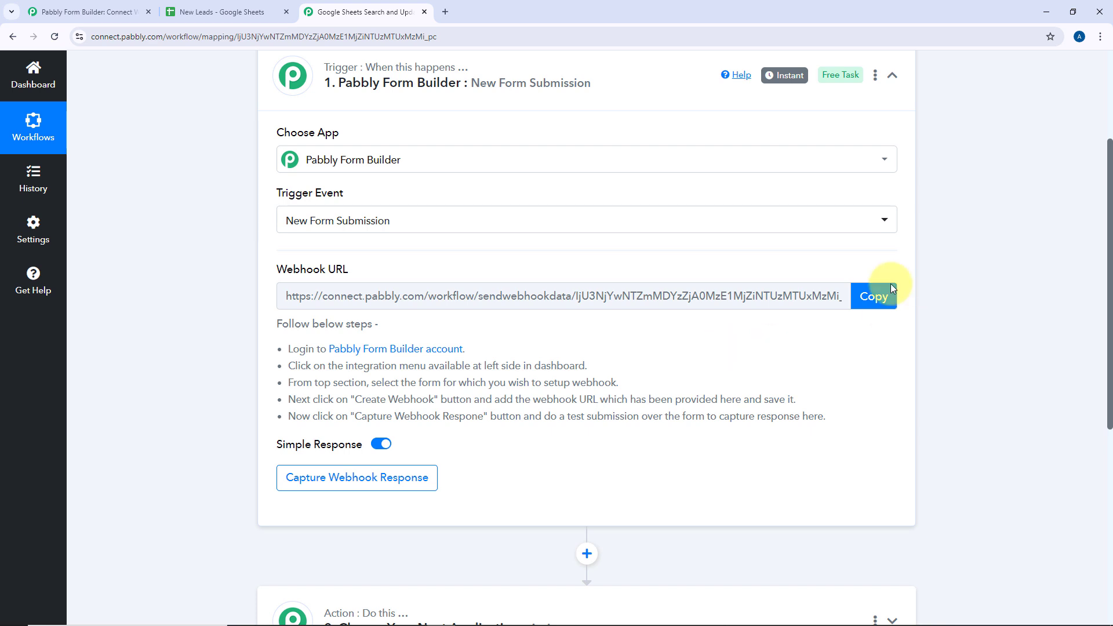
left_click(874, 296)
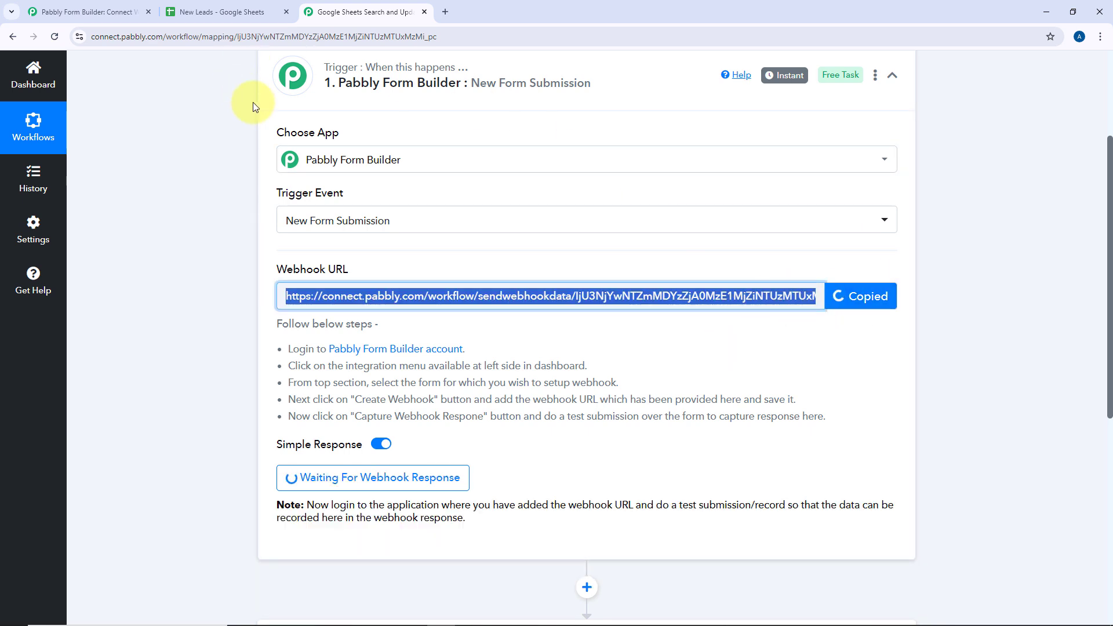
Show the Lead Status Update Form's Webhooks integration page in Form Builder
left_click(120, 15)
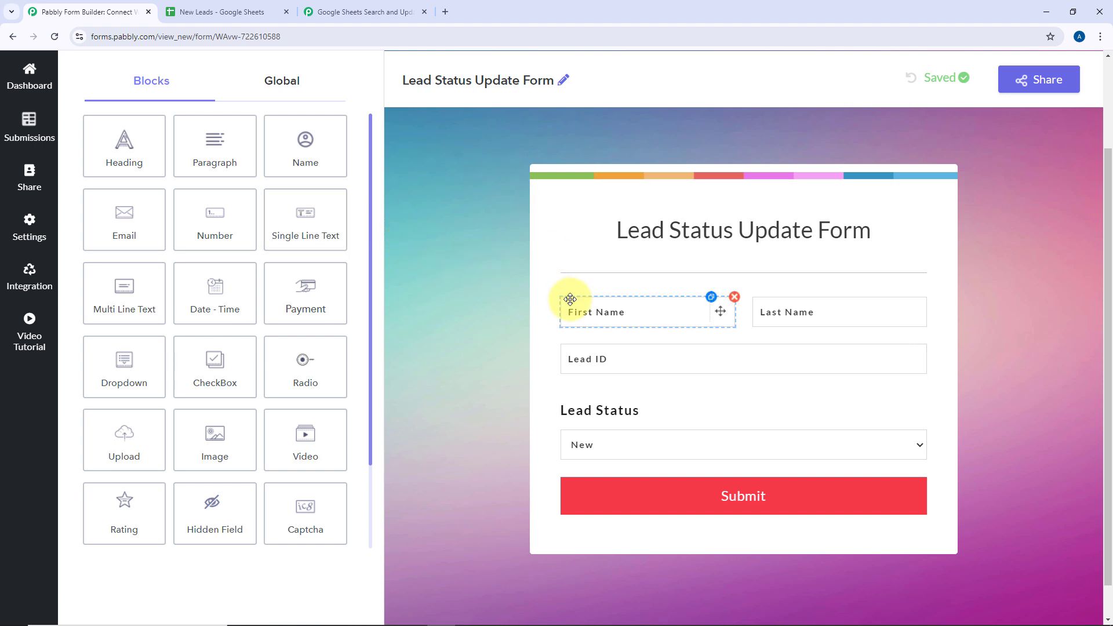
scroll(441, 246, "up", 1)
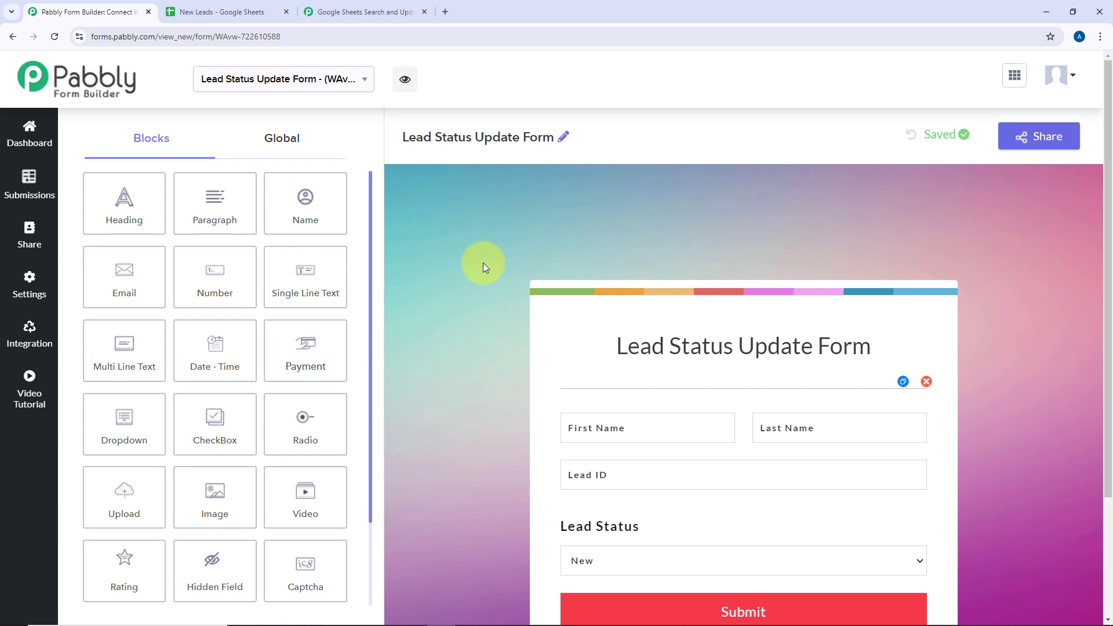
left_click(222, 12)
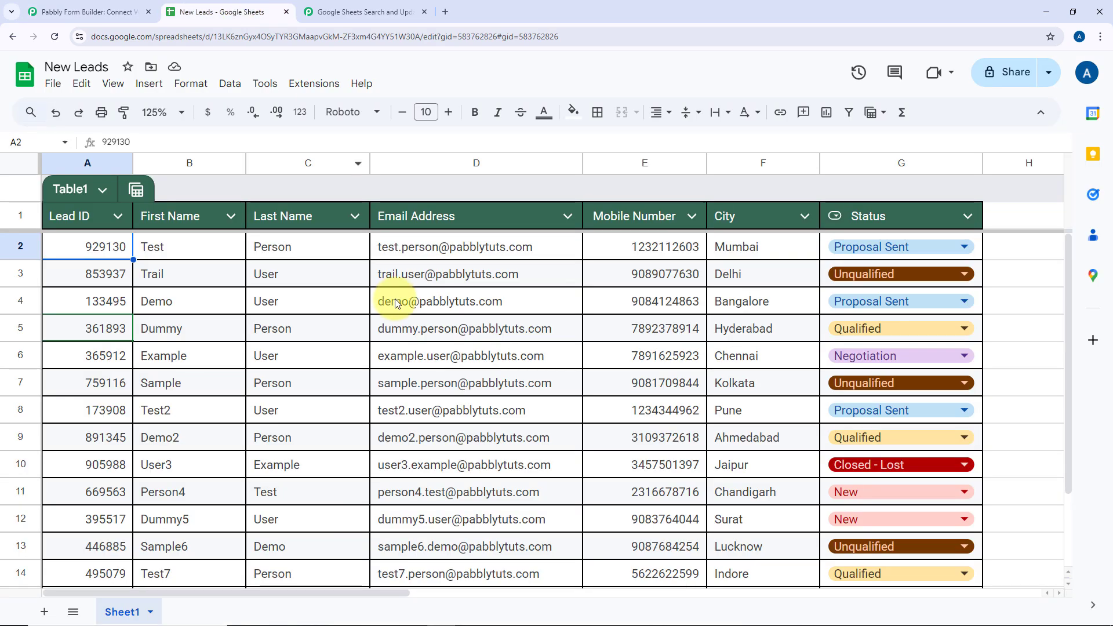
left_click(126, 7)
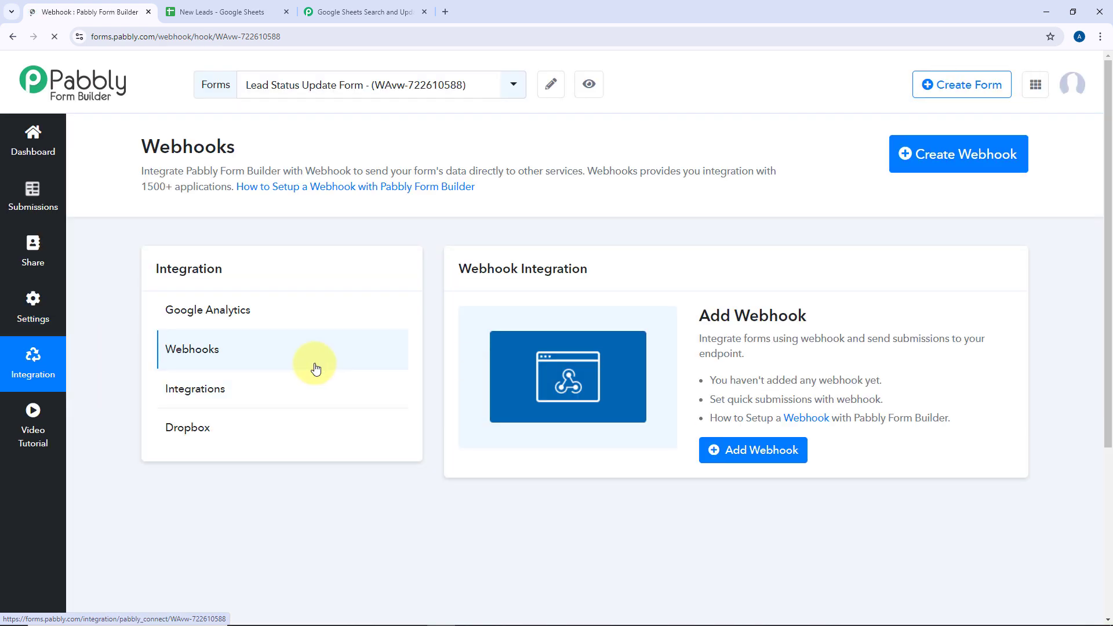
Add the pasted Pabbly Connect webhook URL as a new form webhook and save it
left_click(733, 450)
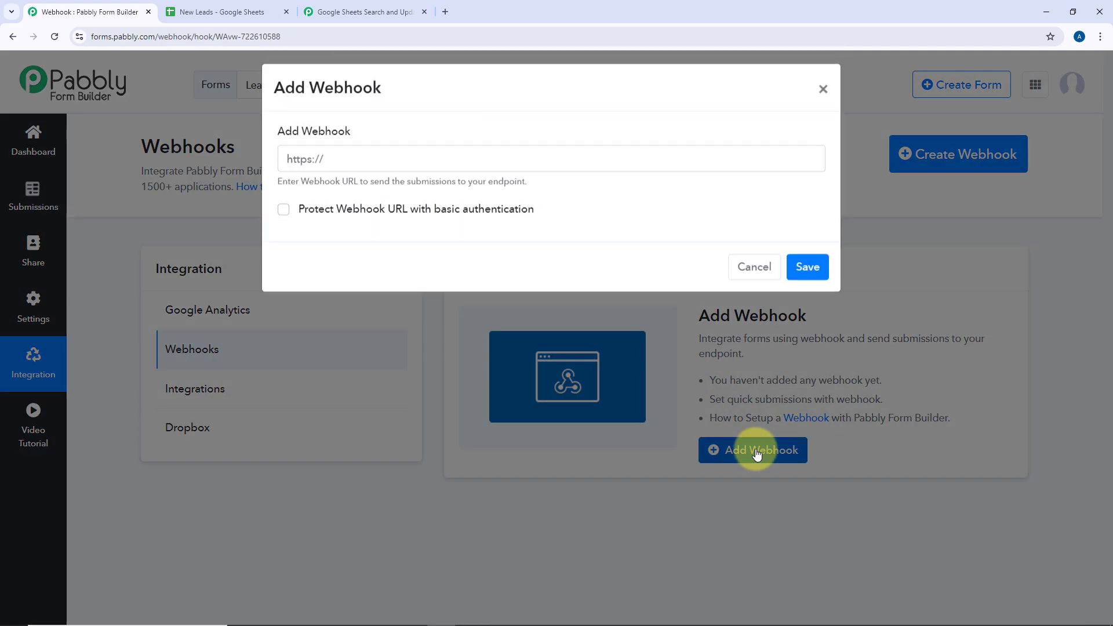
left_click(455, 174)
key("ctrl+v")
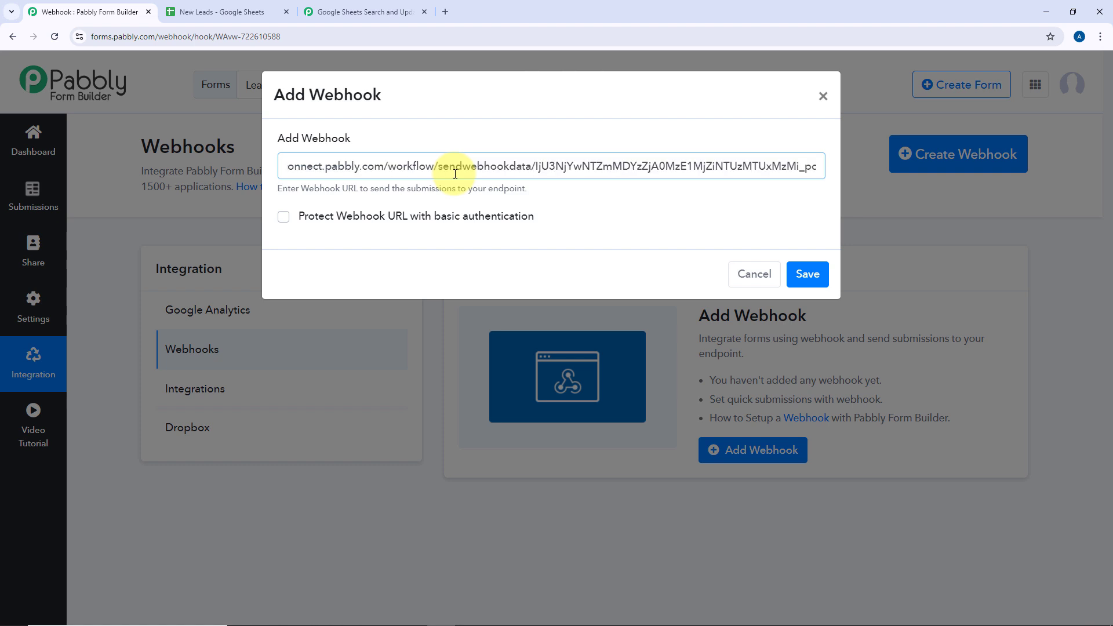
left_click(809, 279)
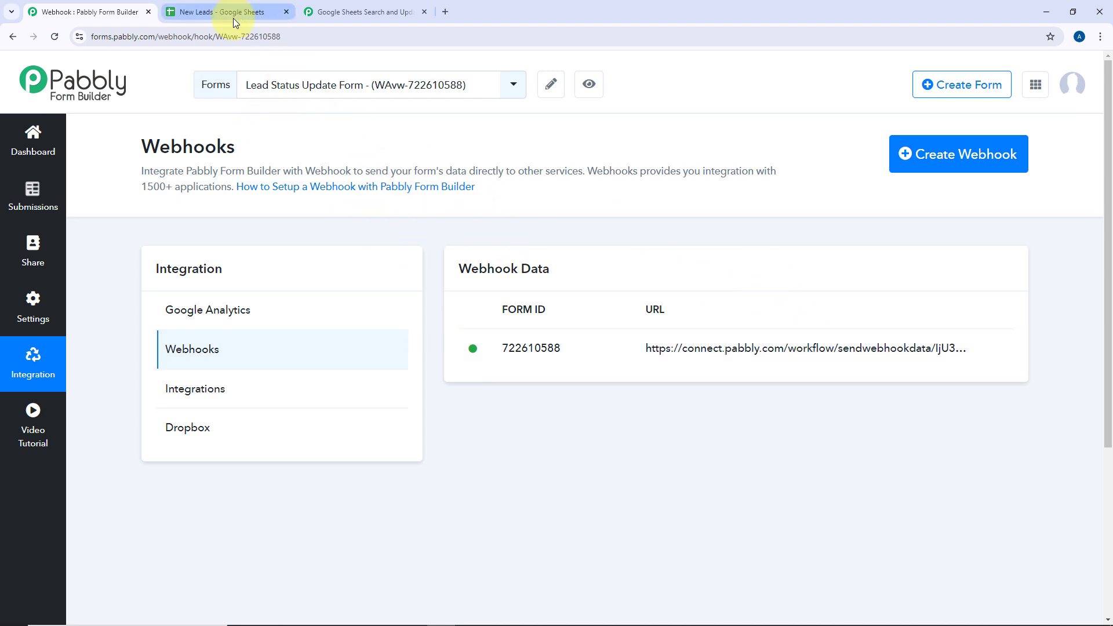
left_click(356, 11)
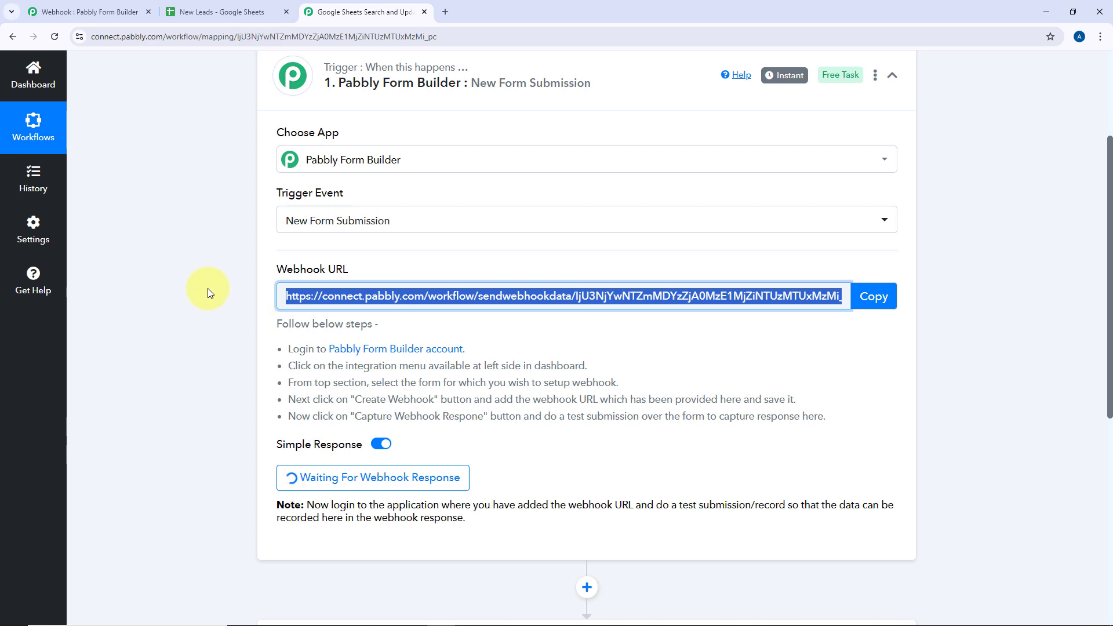
Leave the Connect trigger waiting and return to the webhooks page for form 722610588
scroll(208, 288, "down", 2)
left_click(523, 322)
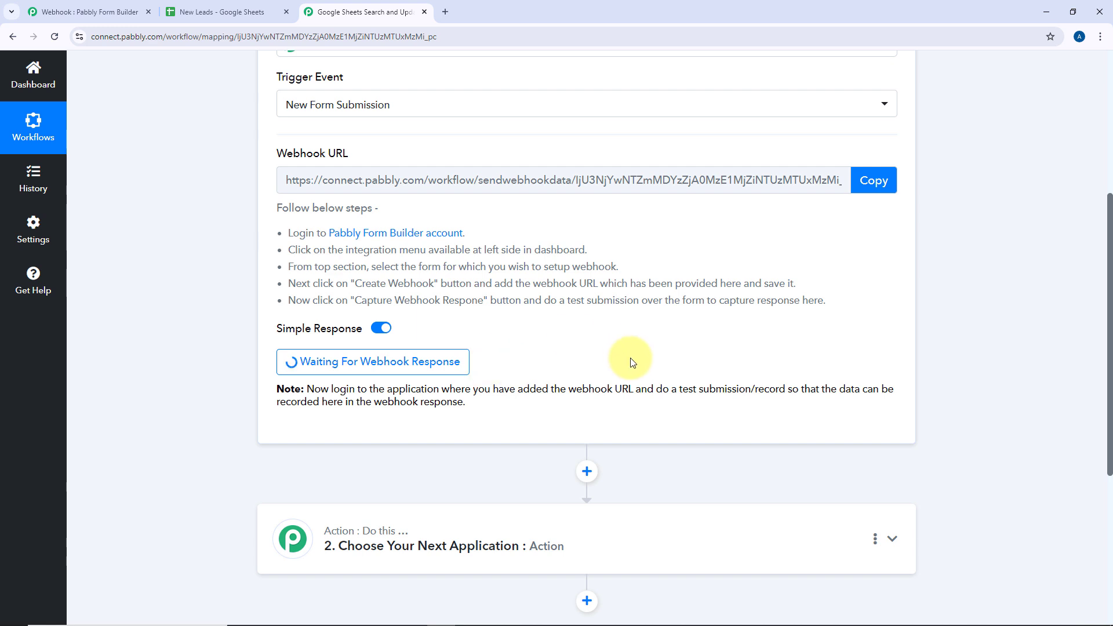
left_click(120, 15)
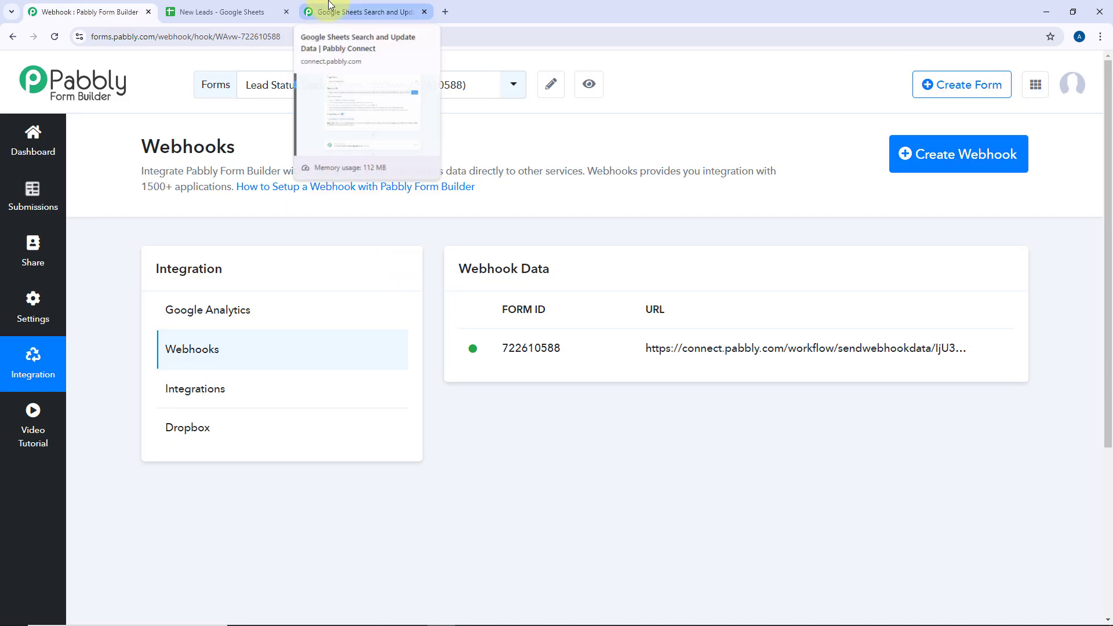
Open the live form preview and start entering the Dummy lead's first name
left_click(598, 90)
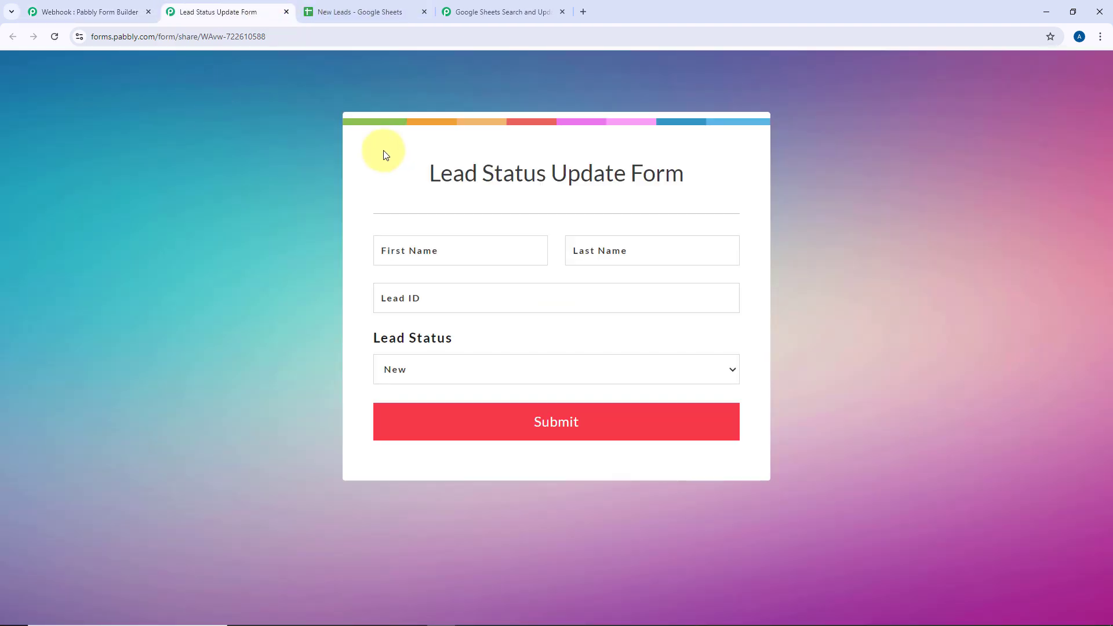
left_click(371, 6)
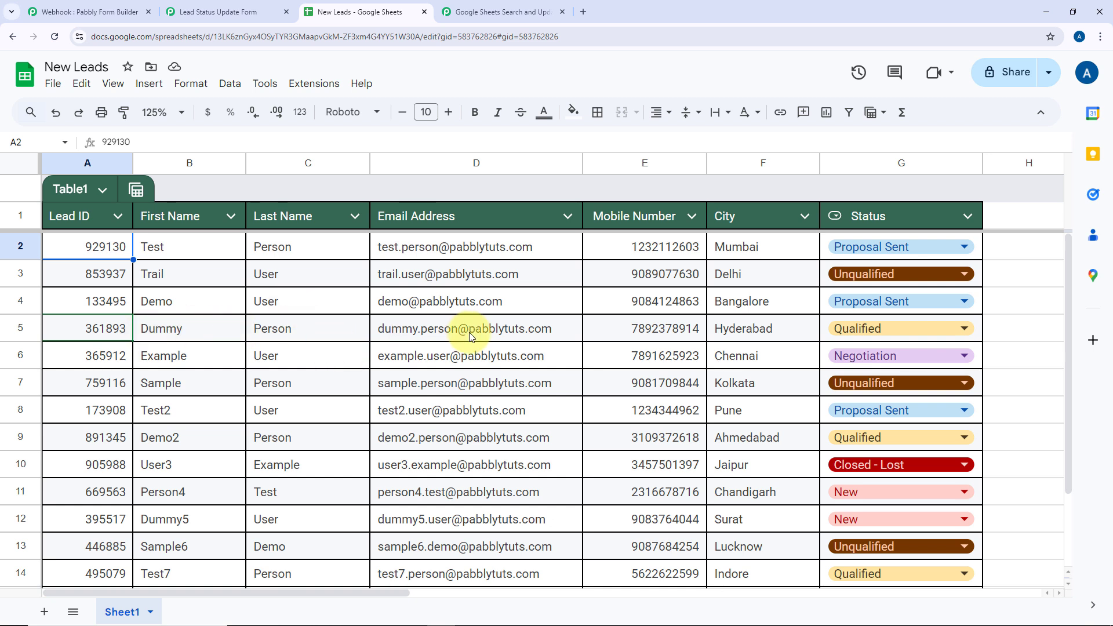
left_click(175, 329)
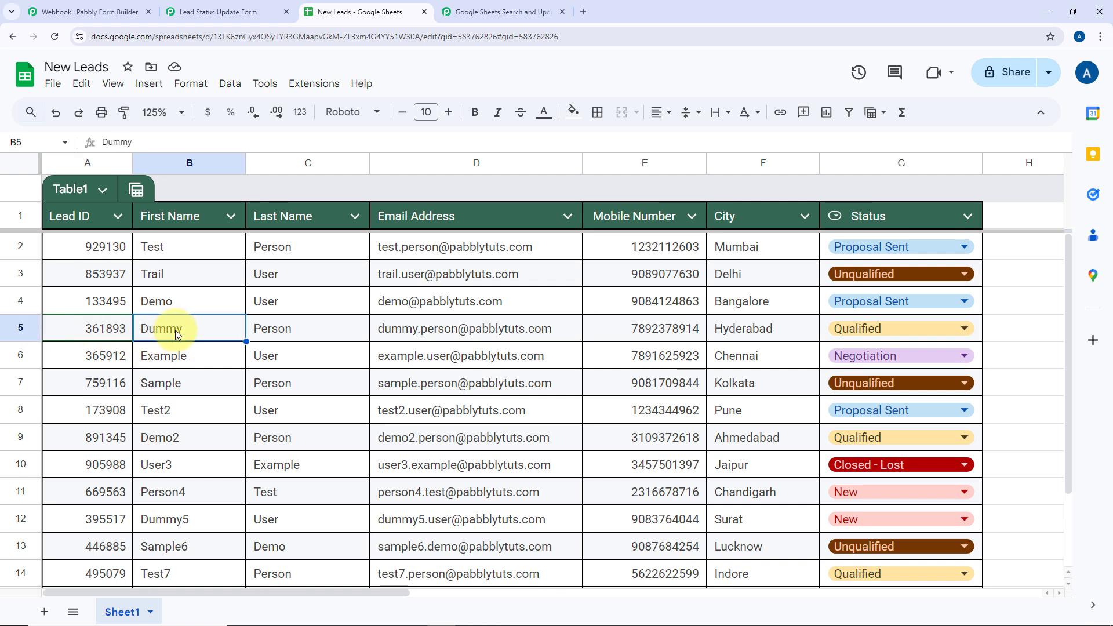
left_click(220, 12)
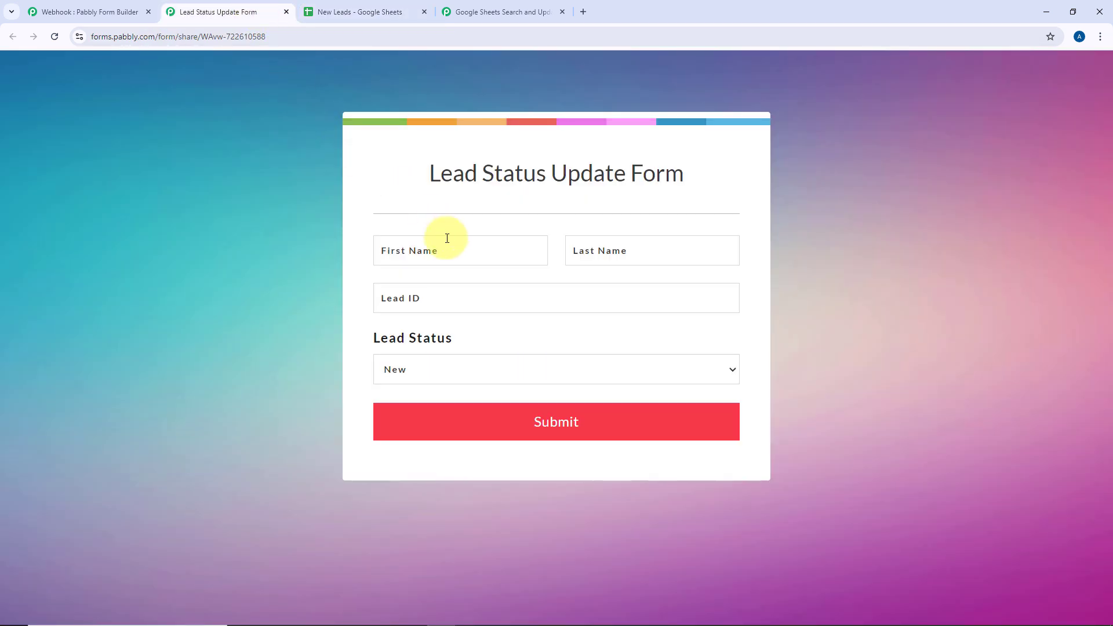
left_click(447, 239)
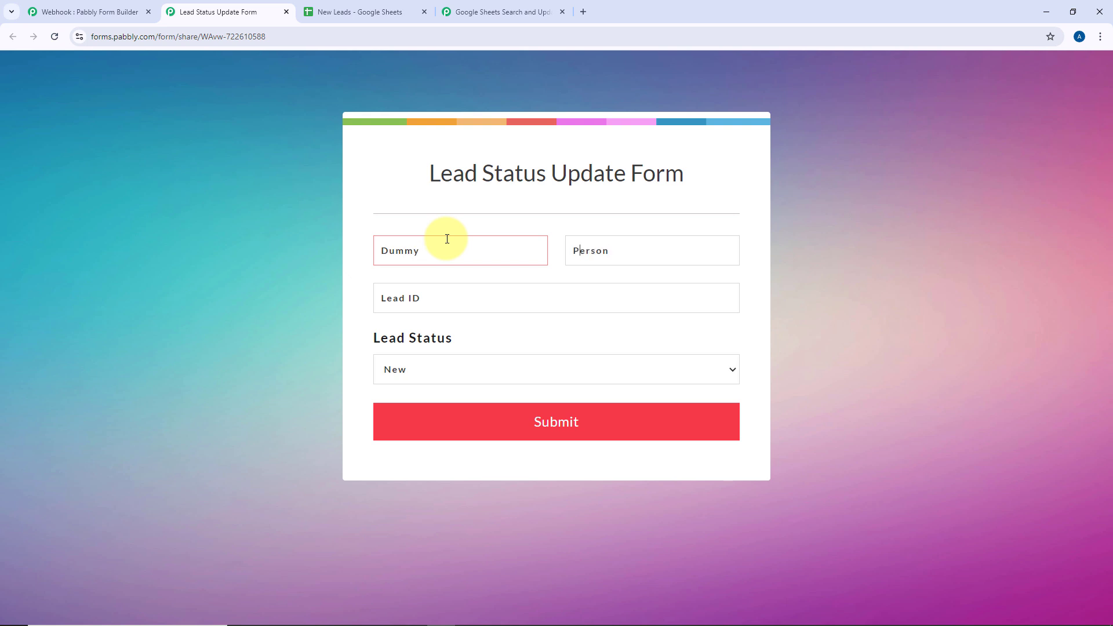
Copy Lead ID 361893 from cell A5 into the form's Lead ID field
left_click(368, 12)
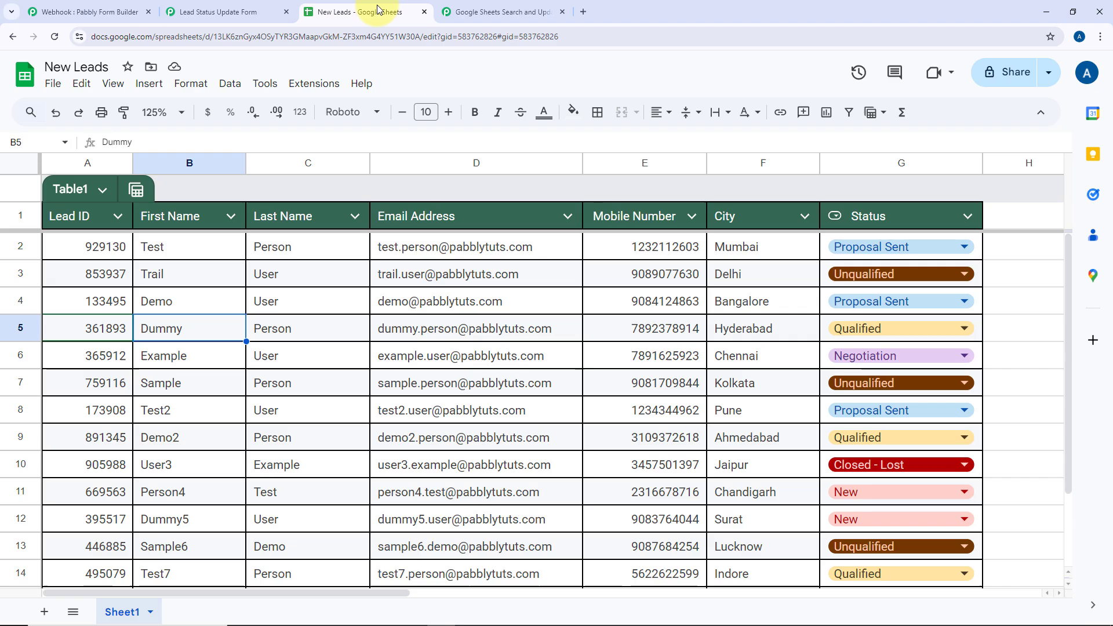
left_click(96, 338)
left_click(218, 11)
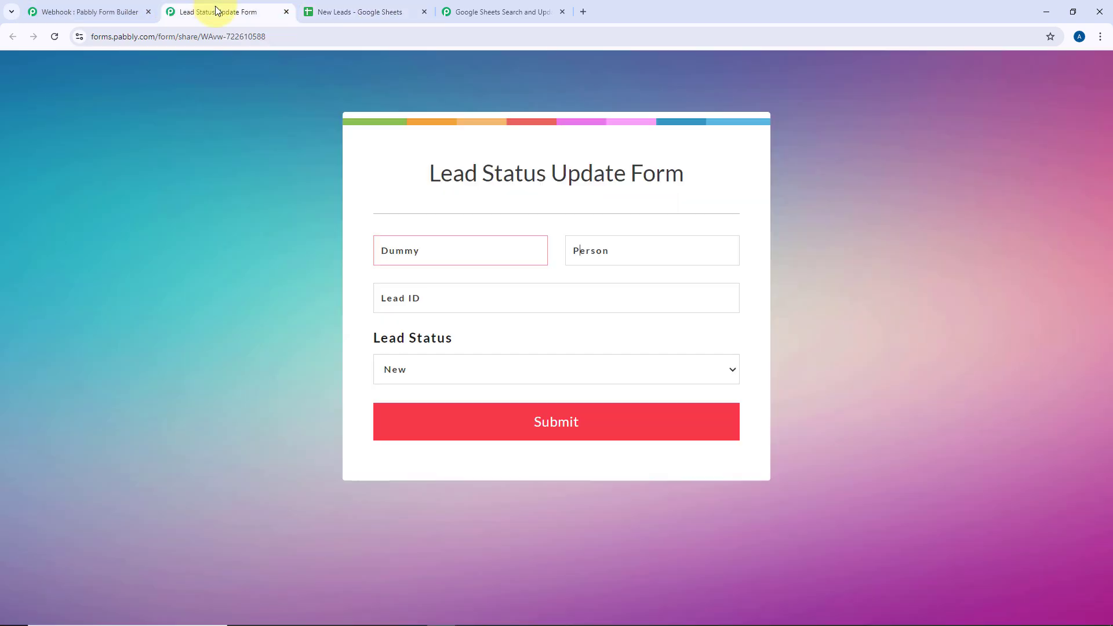
left_click(465, 305)
type("361893")
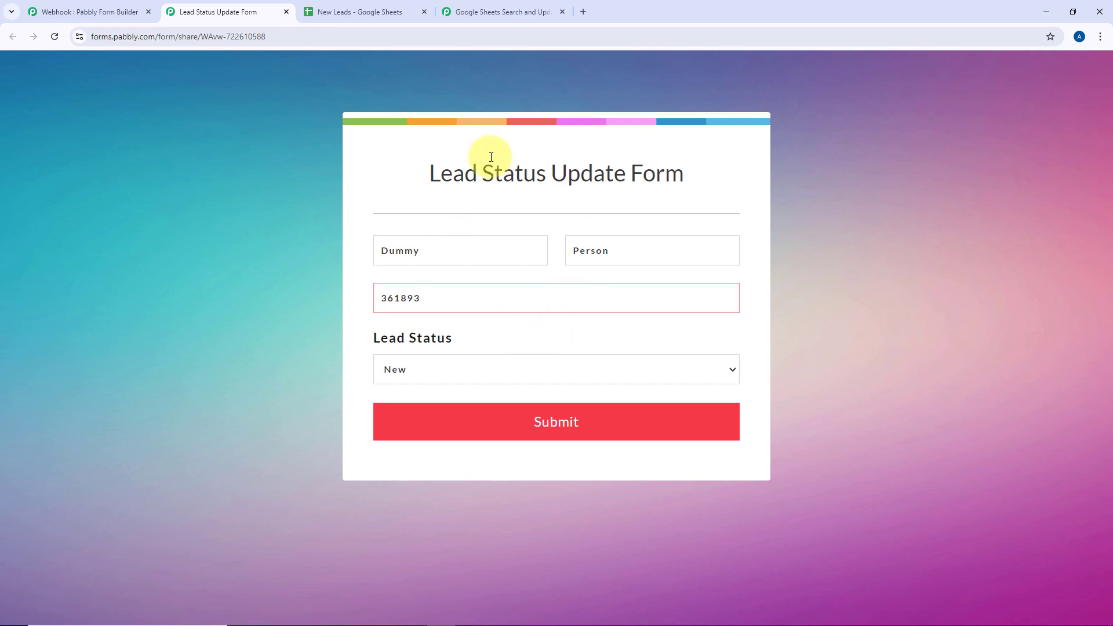
Set Lead Status to Proposal Sent and submit the form
left_click(342, 11)
left_click_drag(140, 338, 690, 328)
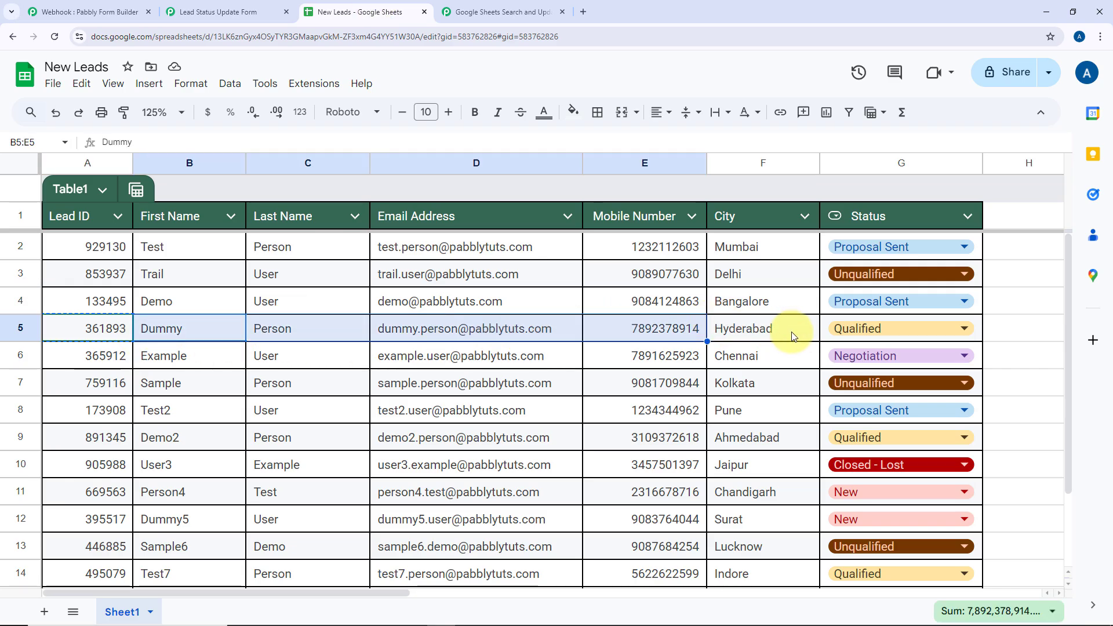
left_click(248, 12)
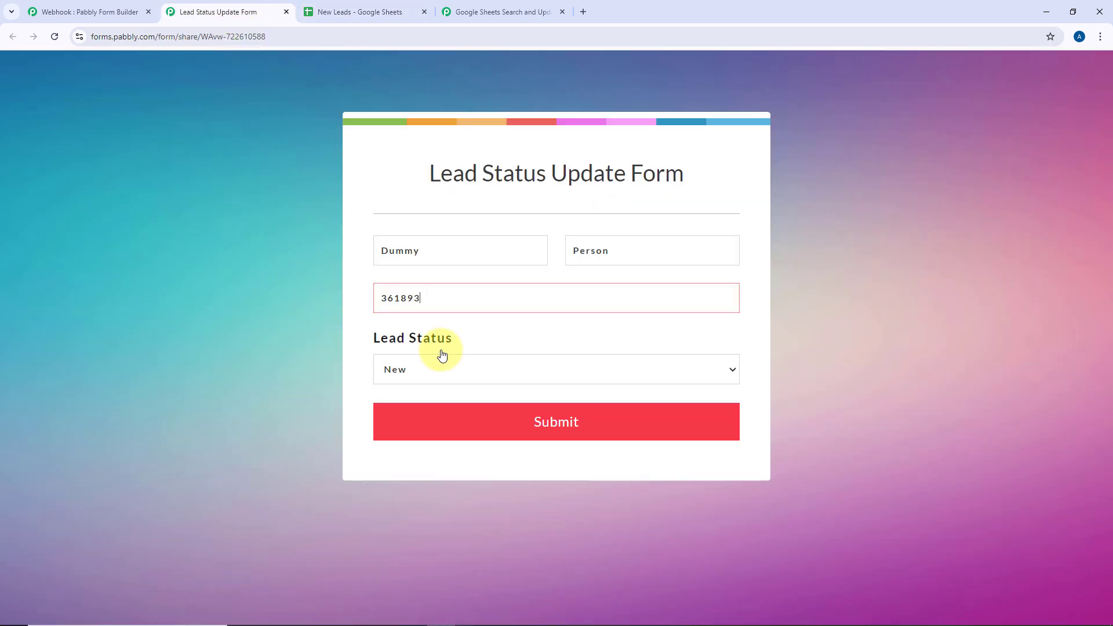
left_click(441, 369)
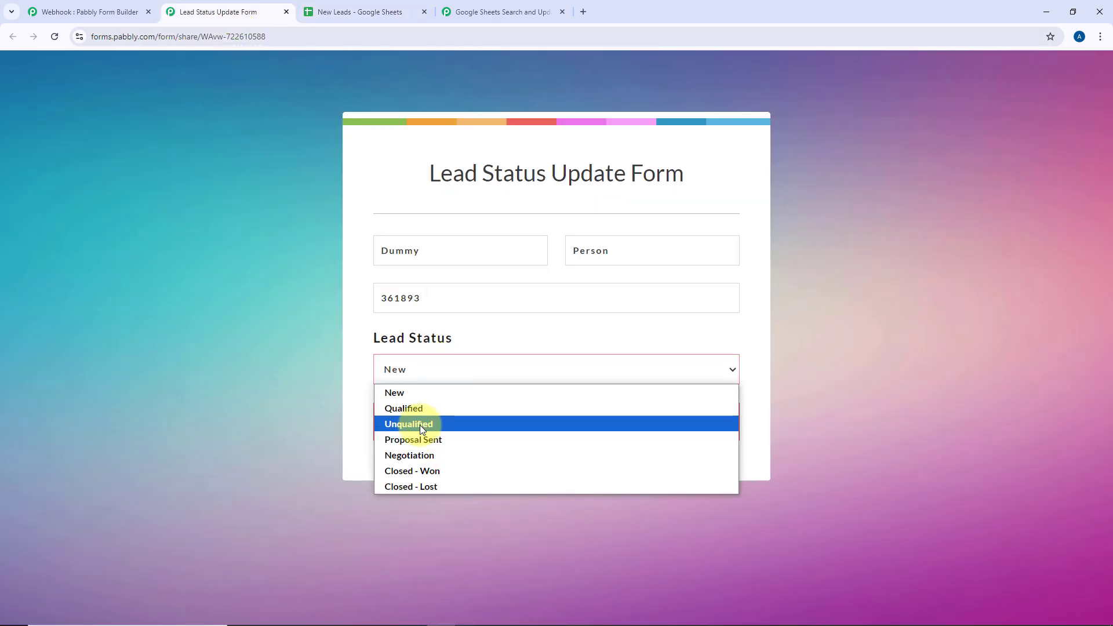
left_click(423, 440)
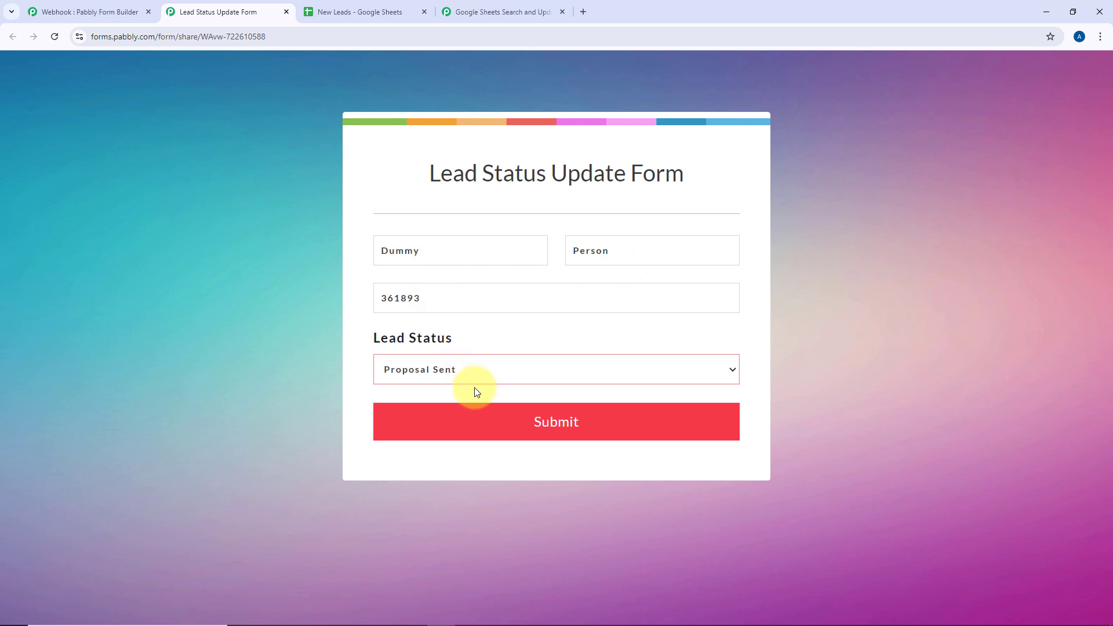
left_click(523, 416)
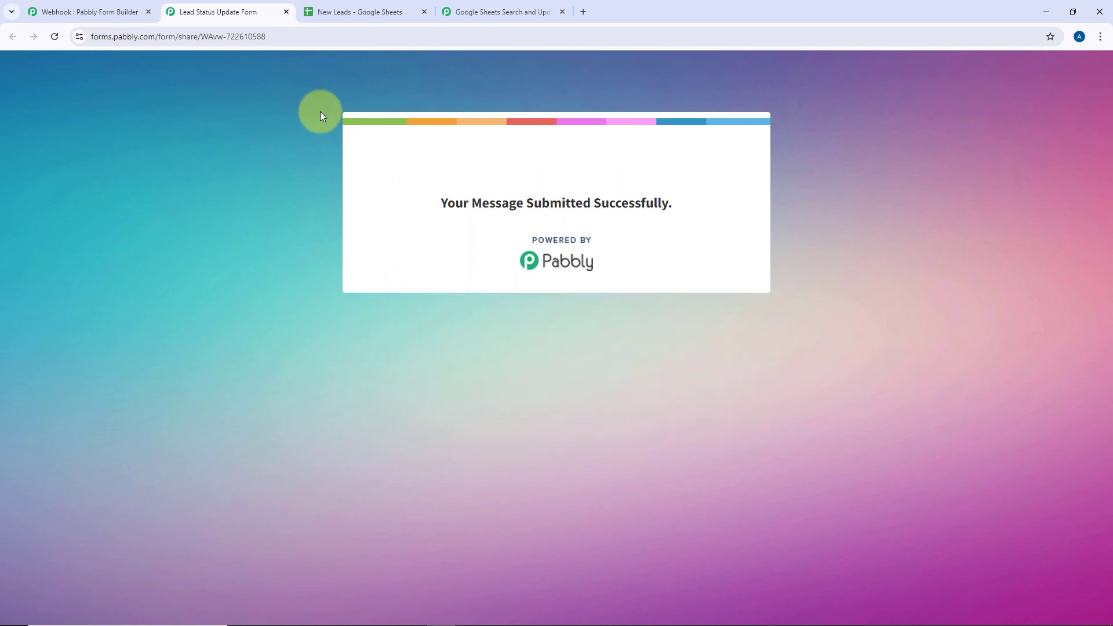
Review the captured first name, last name, Lead ID and Proposal Sent status
left_click(479, 10)
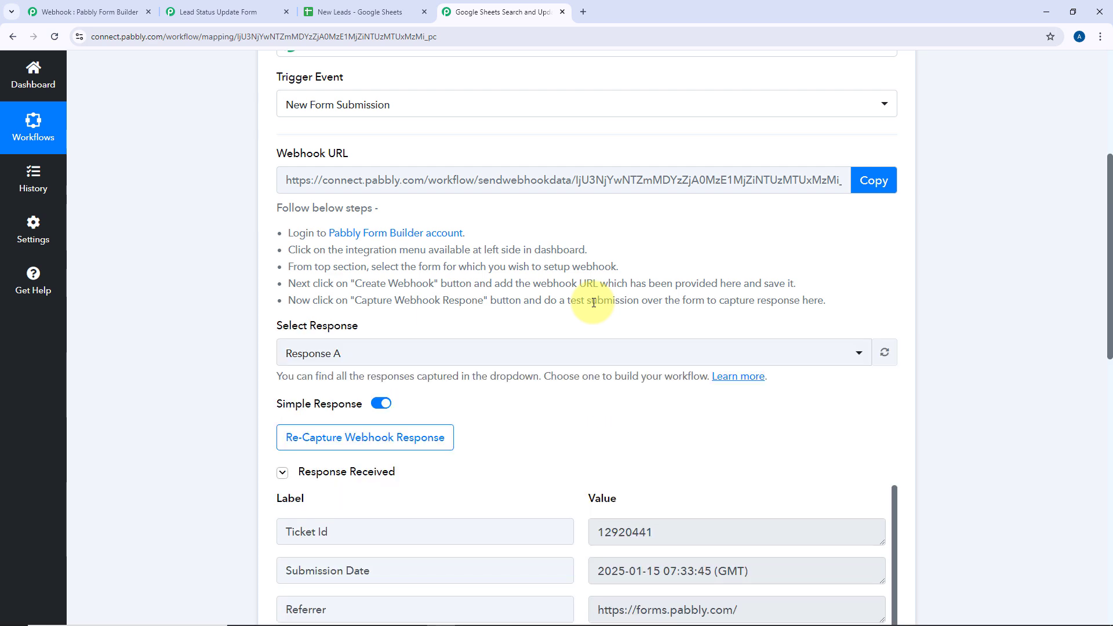
scroll(580, 308, "down", 4)
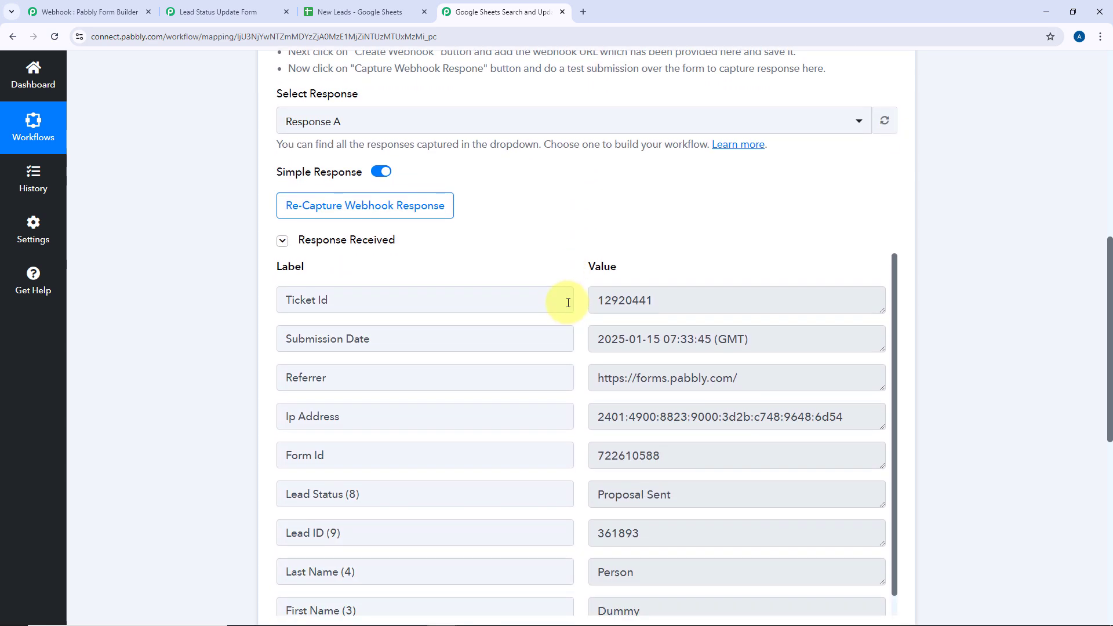
scroll(576, 242, "down", 3)
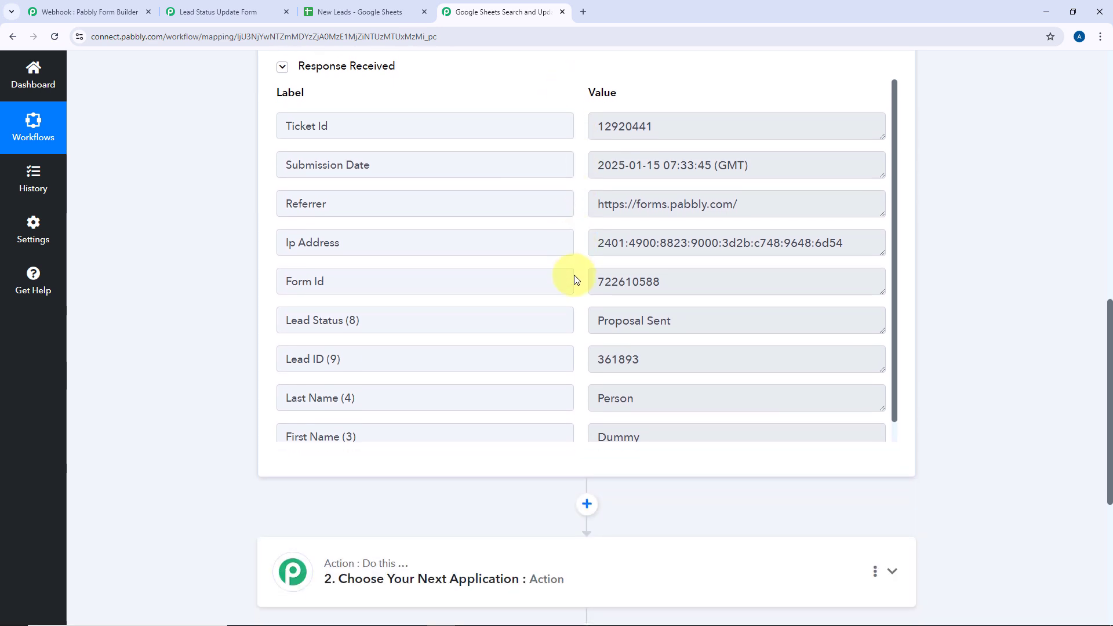
left_click_drag(655, 424, 571, 418)
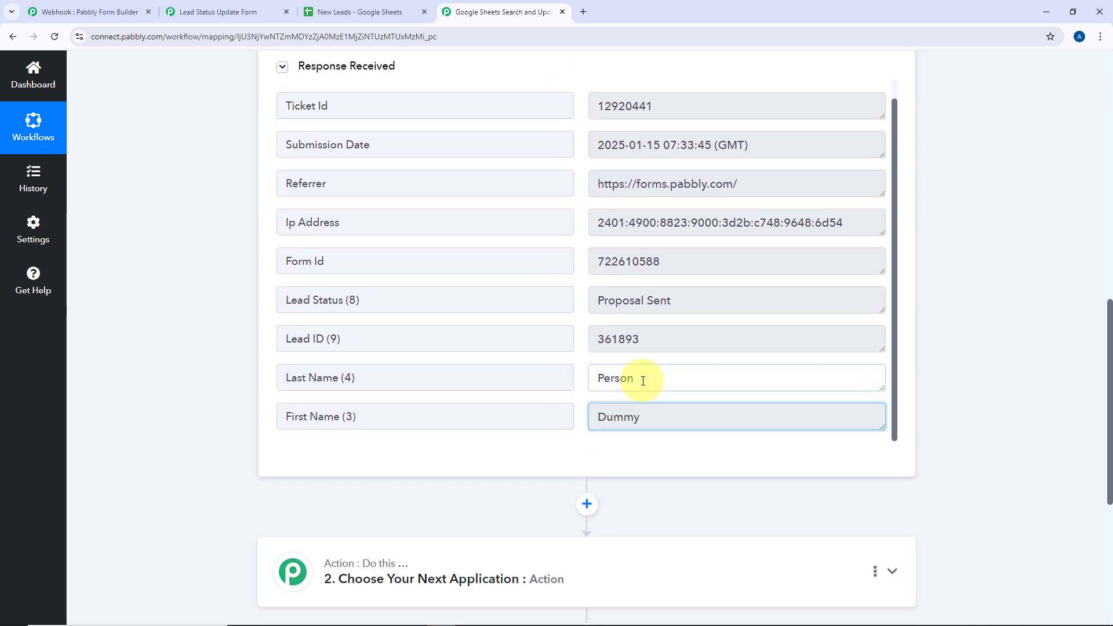
left_click_drag(641, 378, 584, 381)
left_click_drag(655, 334, 582, 338)
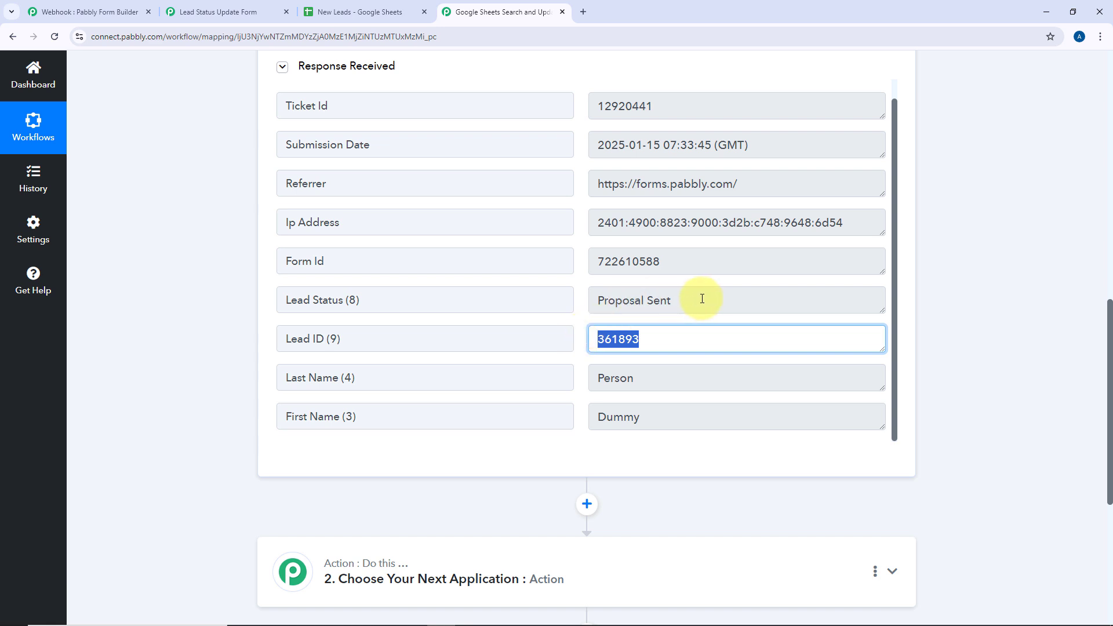
left_click_drag(702, 299, 574, 296)
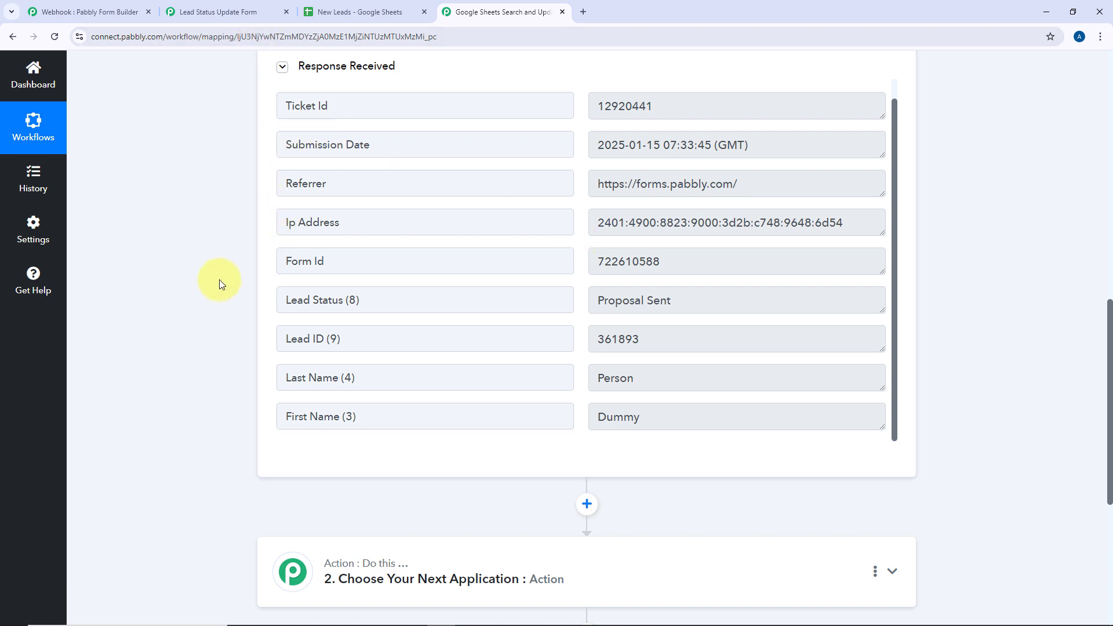
scroll(219, 279, "down", 1)
left_click_drag(378, 282, 262, 290)
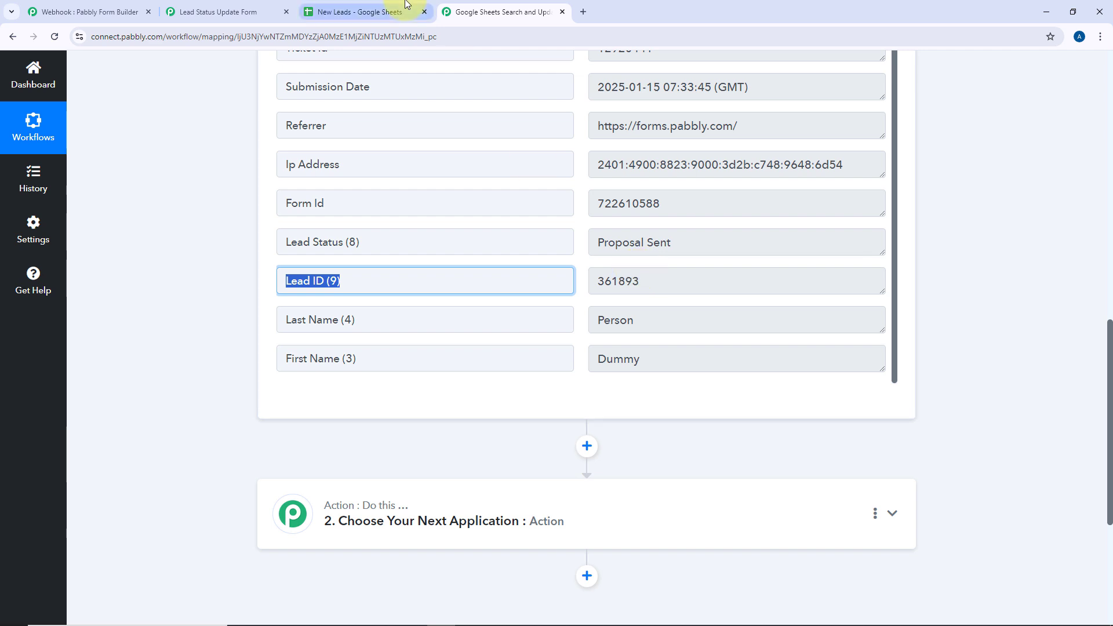
Confirm the captured Lead ID matches the lead's row in the New Leads sheet
left_click(357, 12)
left_click(204, 335)
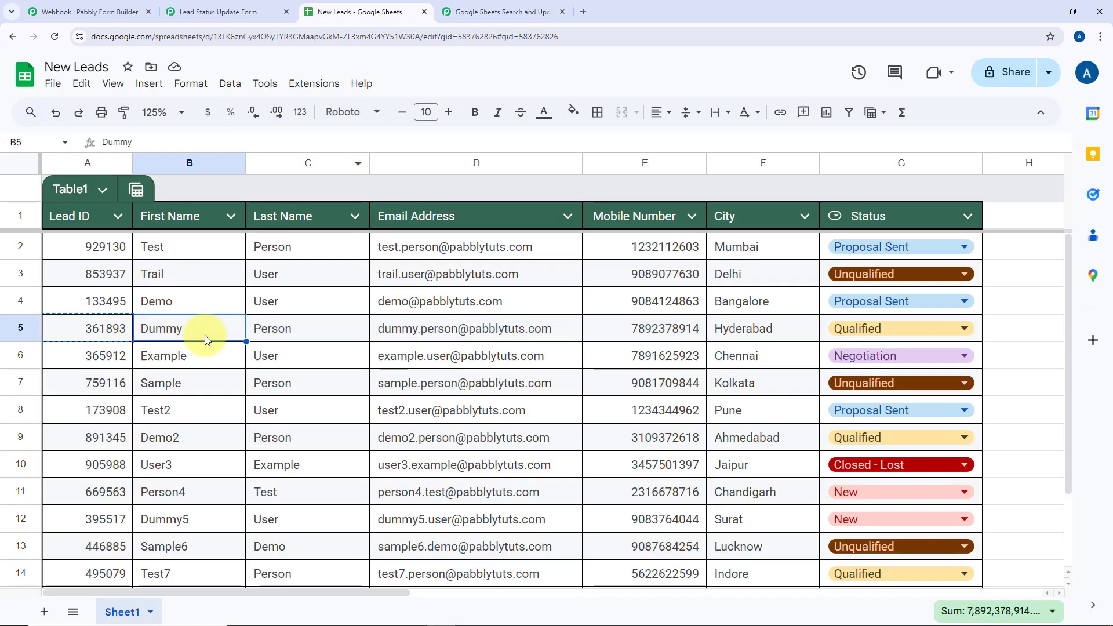
left_click(499, 12)
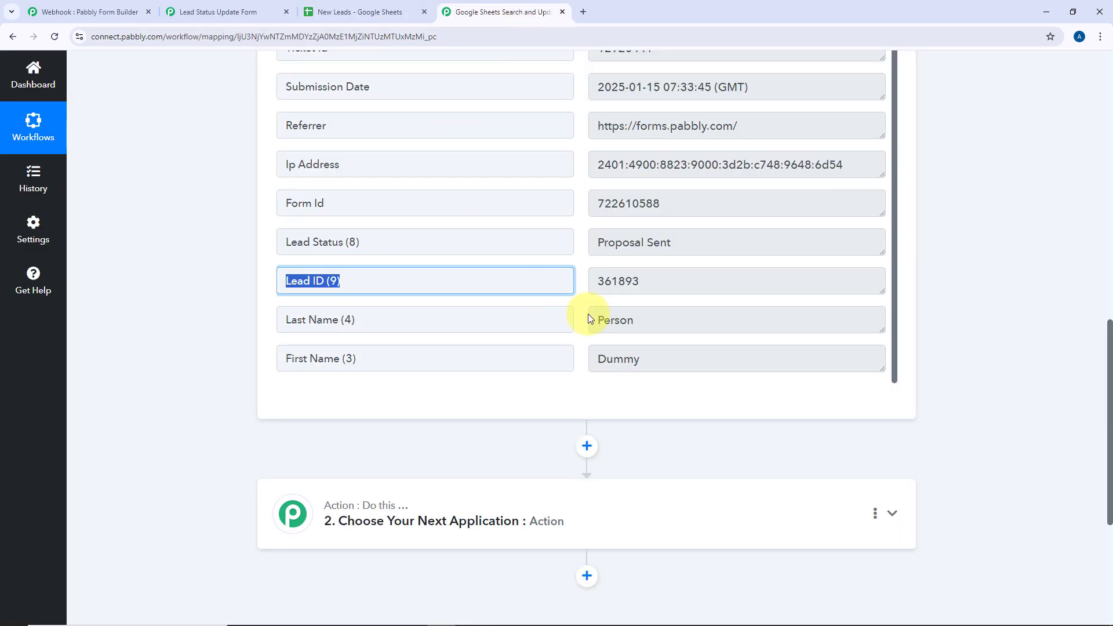
left_click(579, 303)
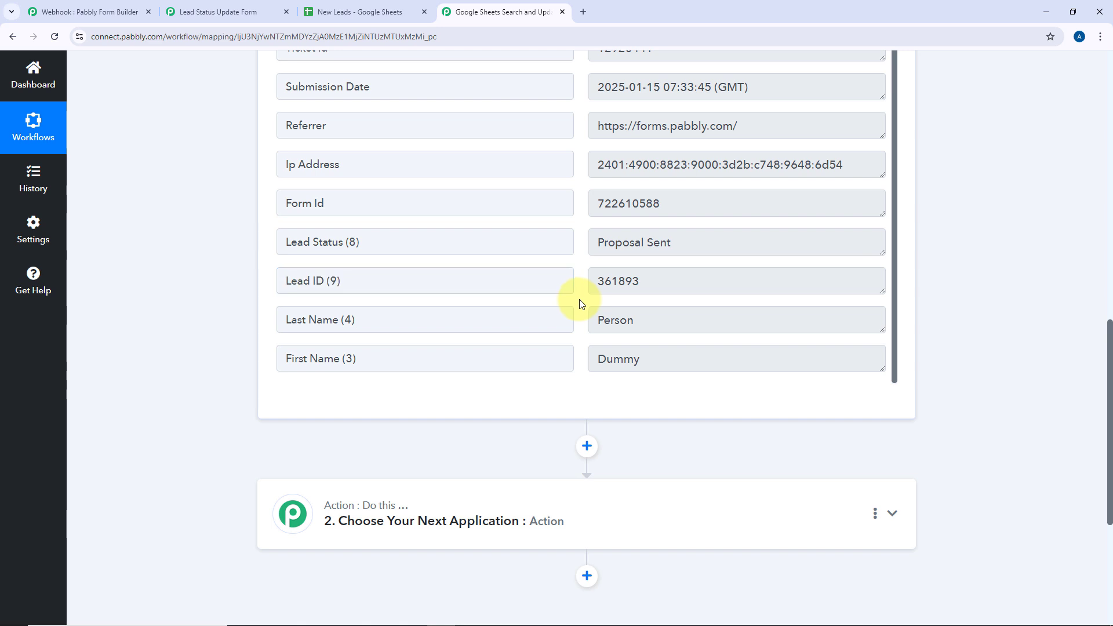
scroll(196, 319, "down", 4)
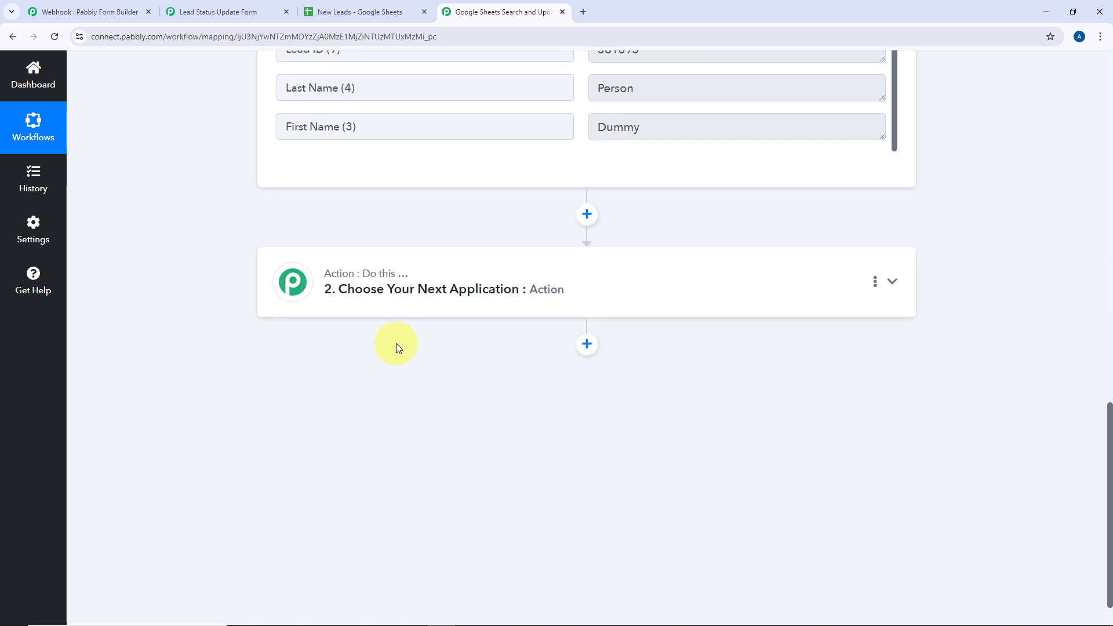
Choose Google Sheets as the second step's action app
left_click(603, 288)
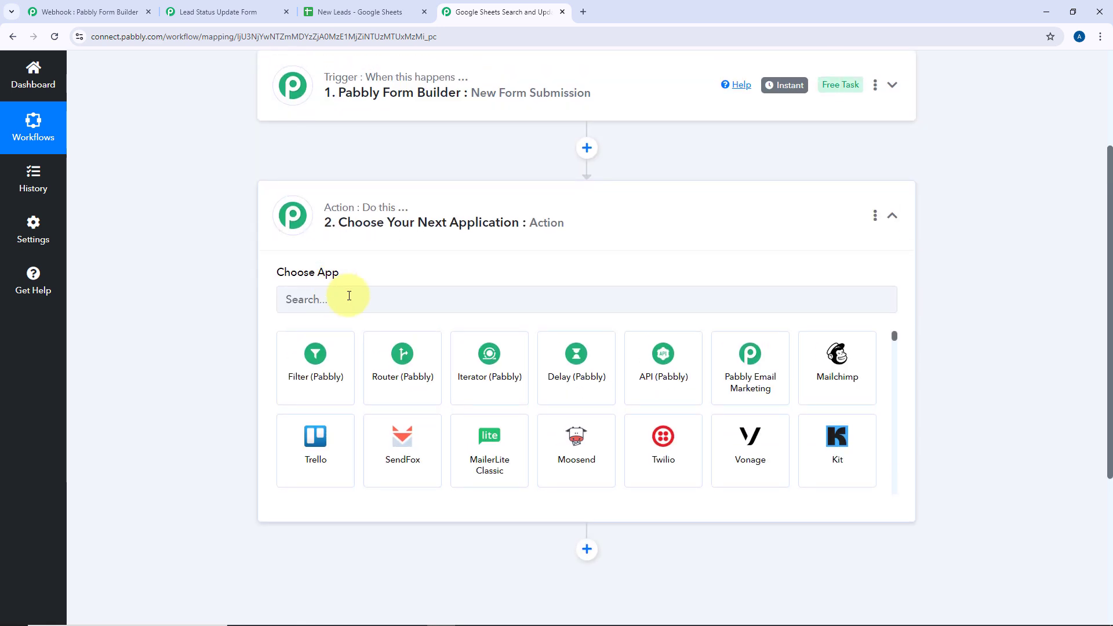
left_click(349, 296)
type("Google Sheets")
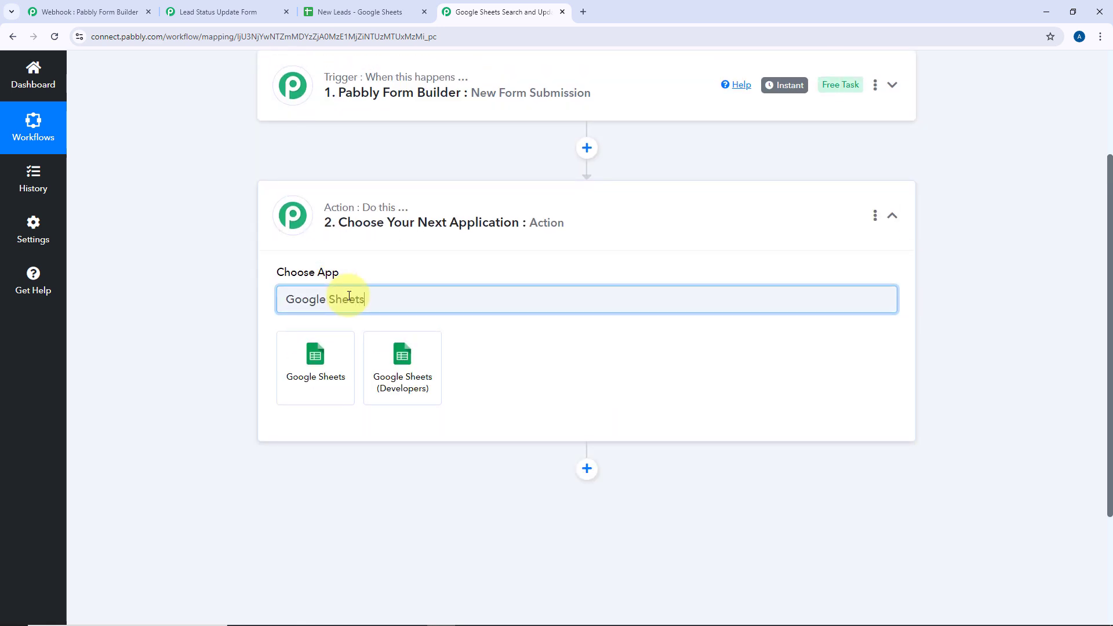
left_click(316, 375)
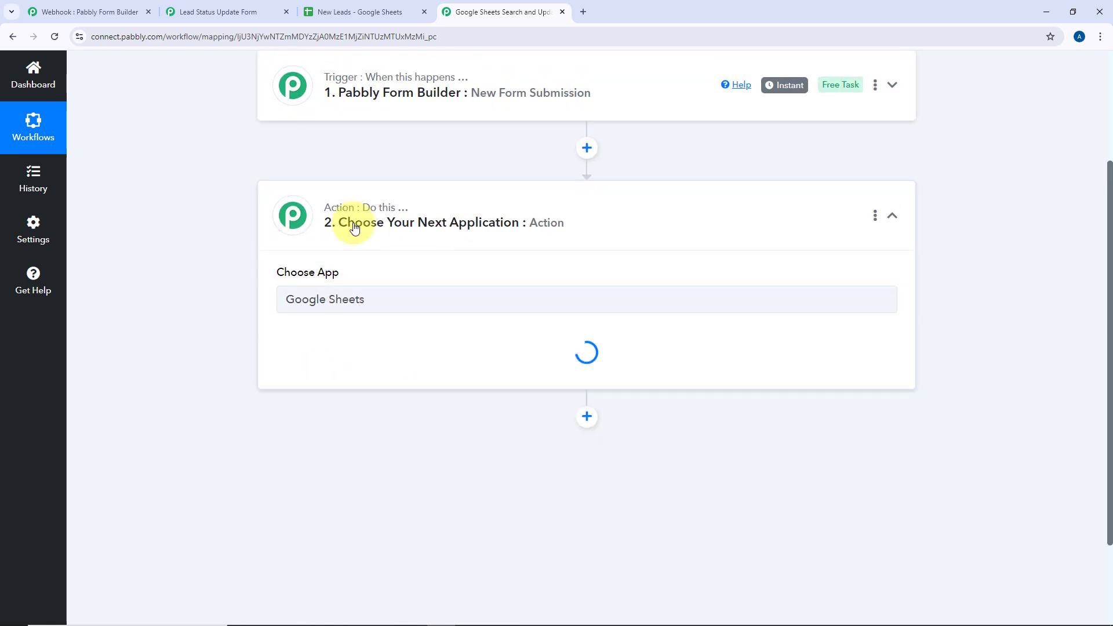
scroll(236, 290, "down", 1)
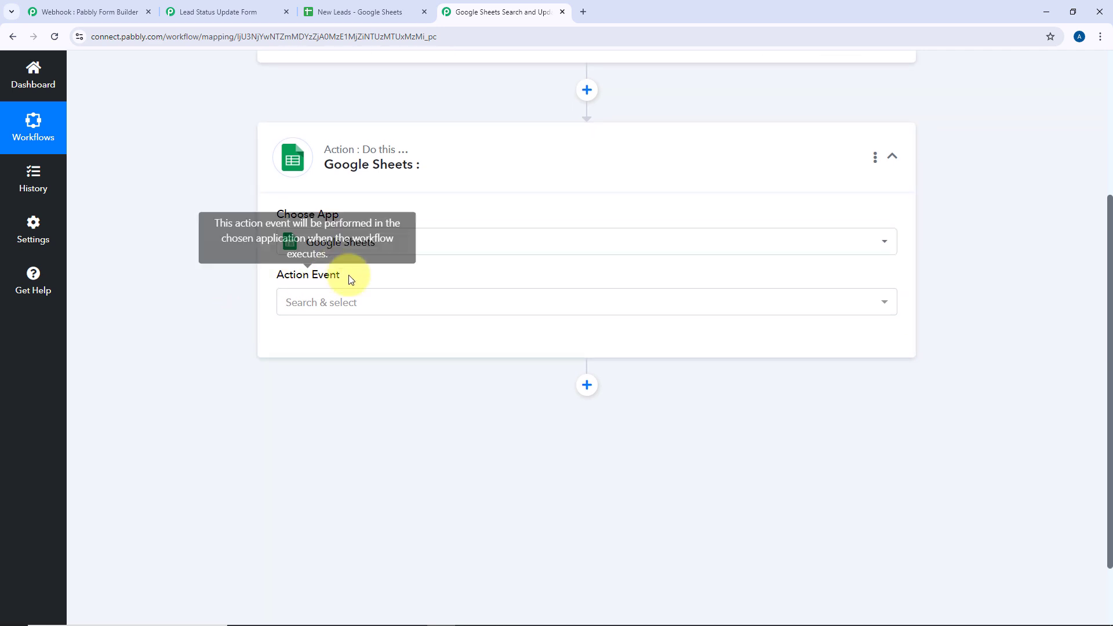
Set the action event to Lookup Spreadsheet Rows V2 and begin connecting a Google Sheets account
left_click(368, 298)
scroll(374, 399, "down", 5)
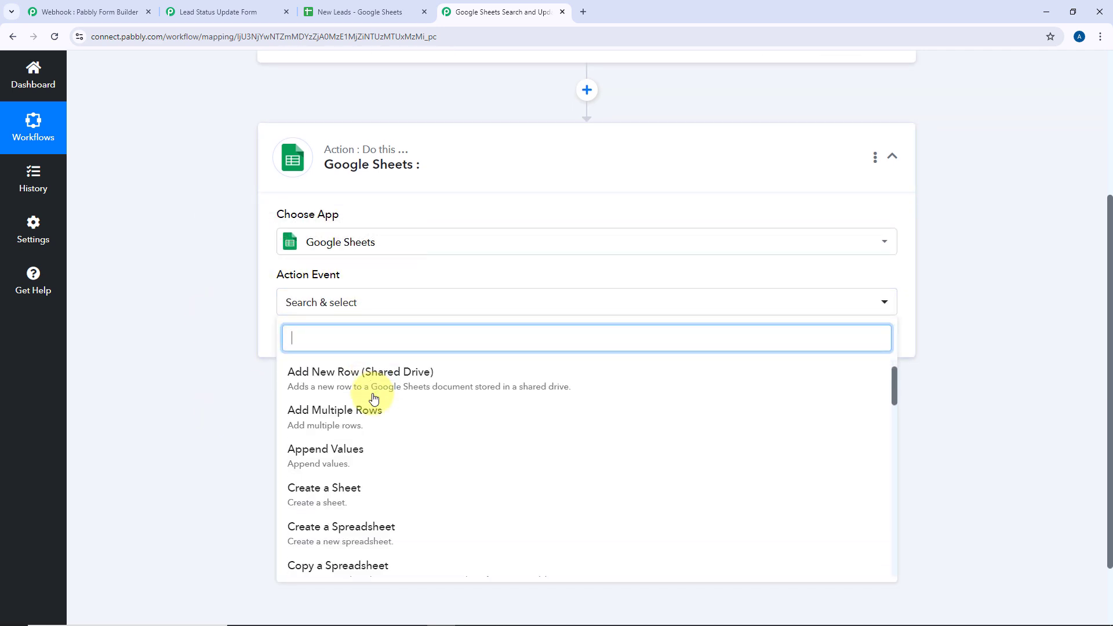
scroll(373, 399, "down", 2)
left_click(405, 390)
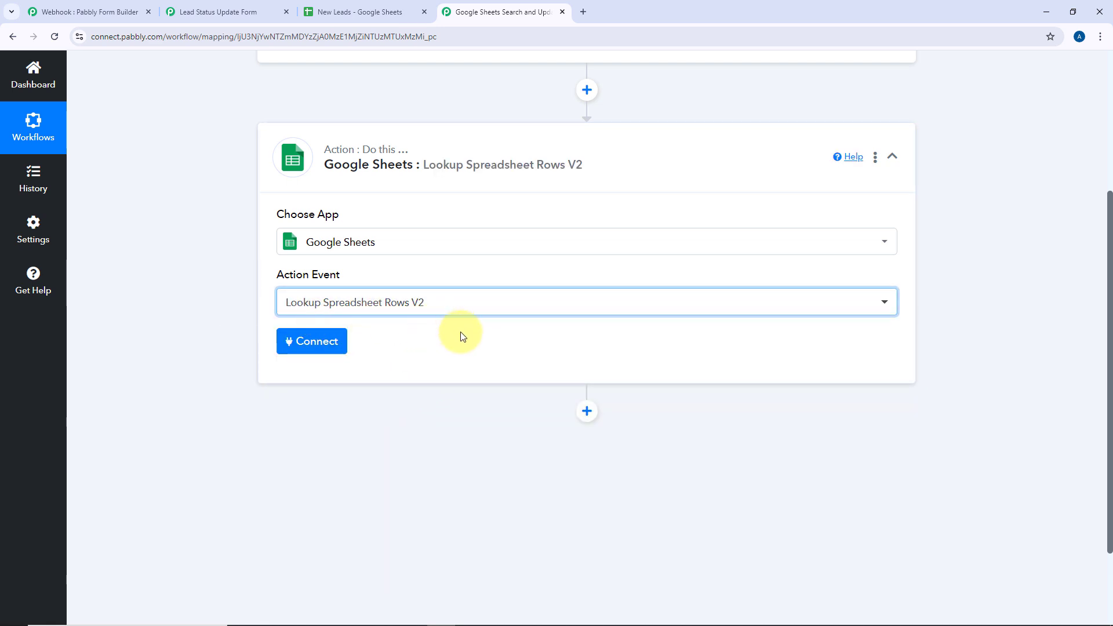
left_click(317, 343)
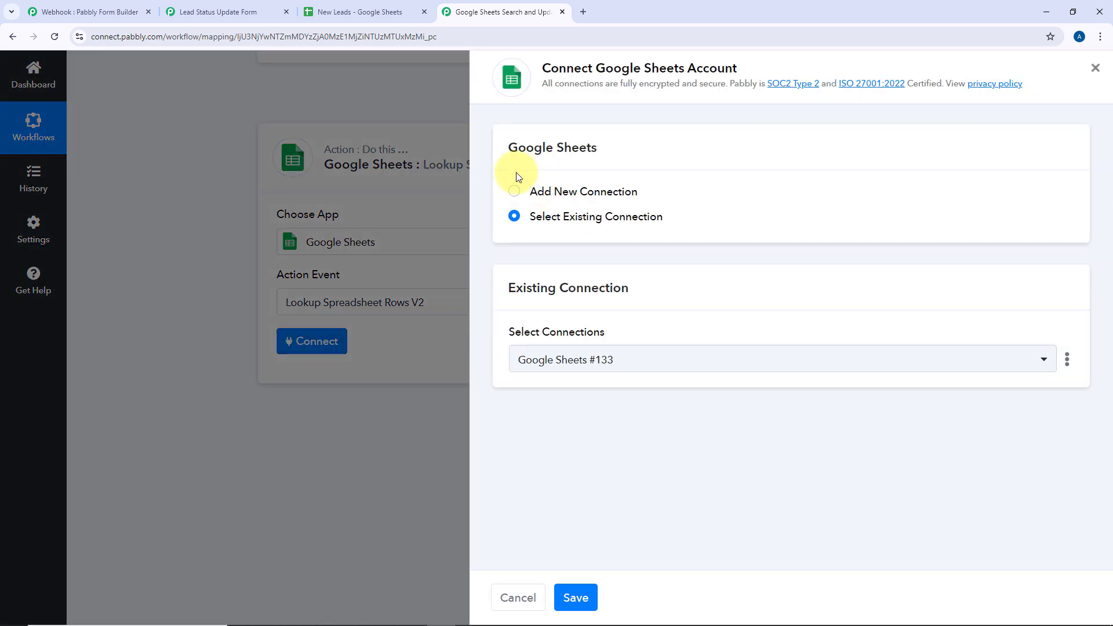
Add a new Google Sheets connection by signing in with a Google account and granting access
left_click(514, 195)
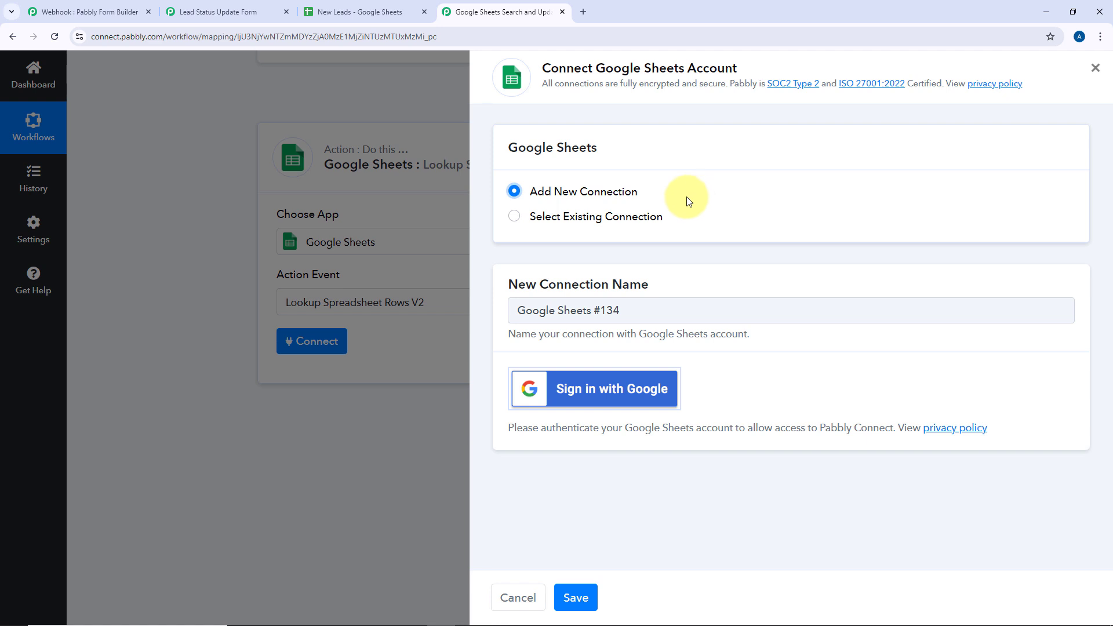
left_click(603, 397)
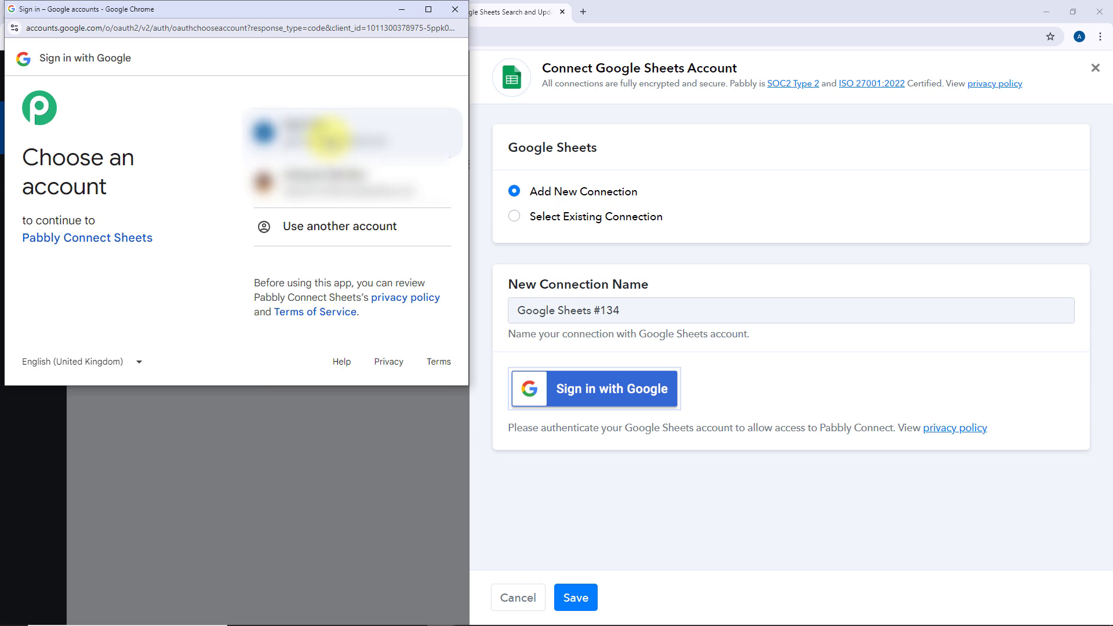
left_click(329, 139)
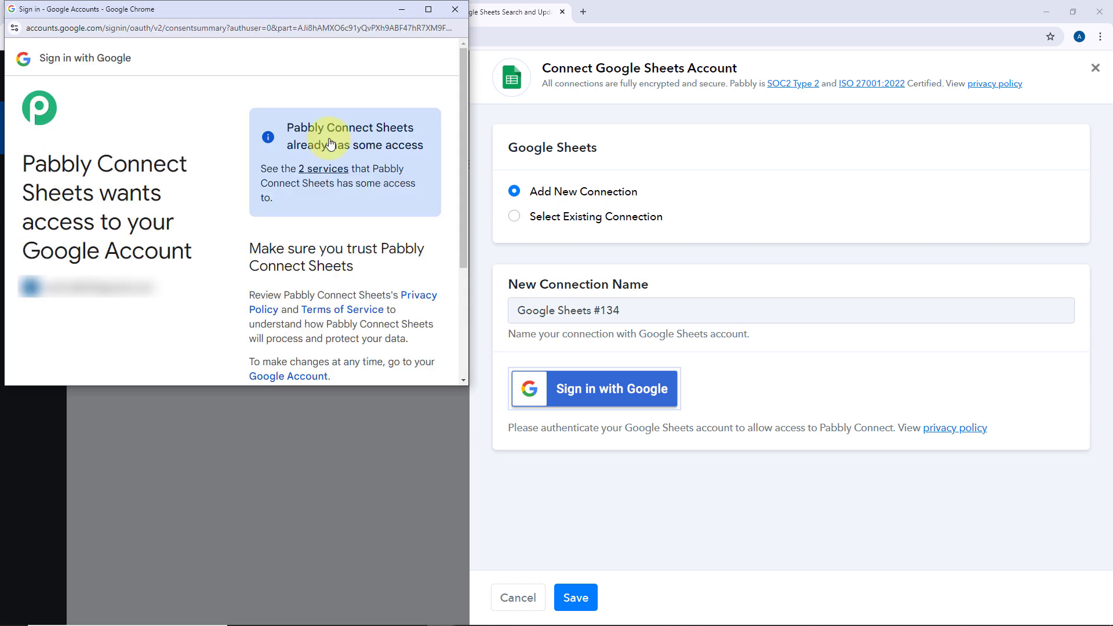
scroll(330, 144, "down", 3)
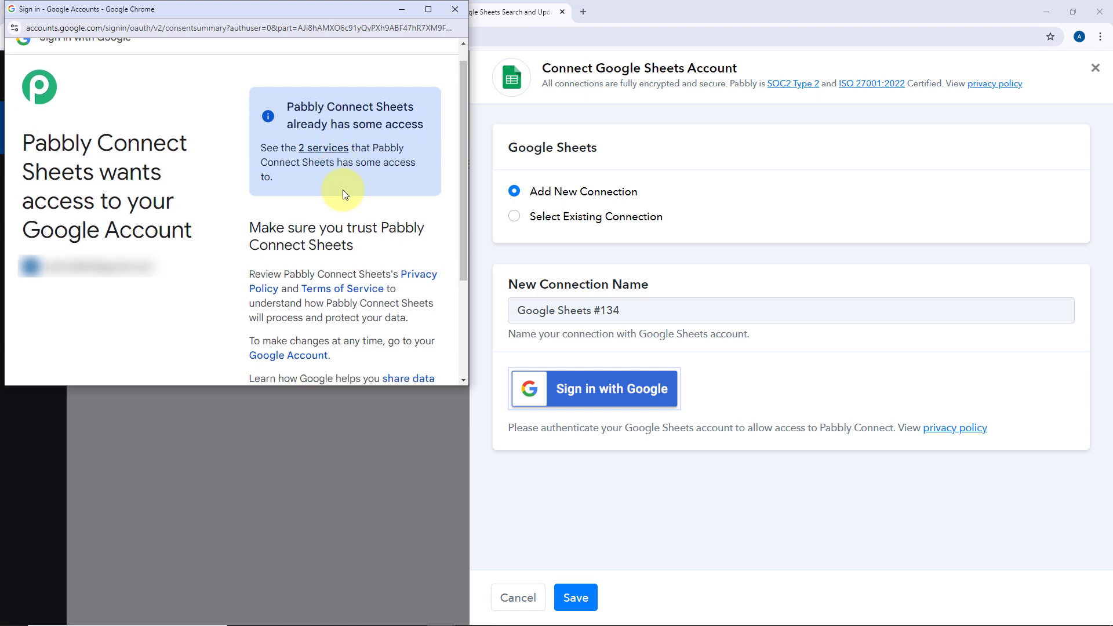
left_click(383, 309)
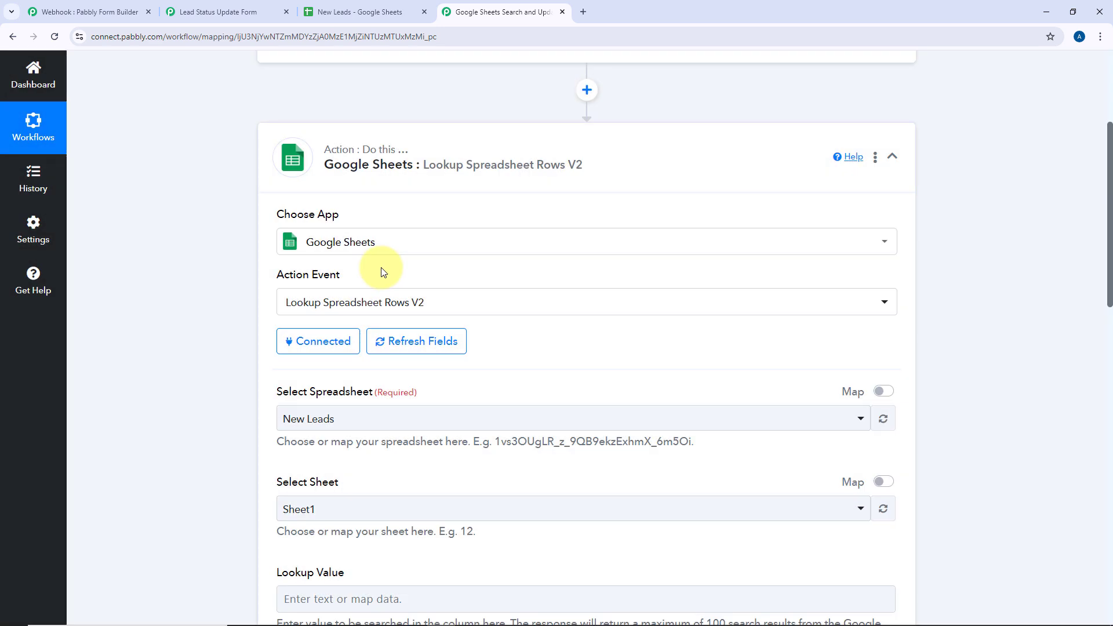
Select New Leads as the lookup step's spreadsheet
scroll(231, 284, "down", 3)
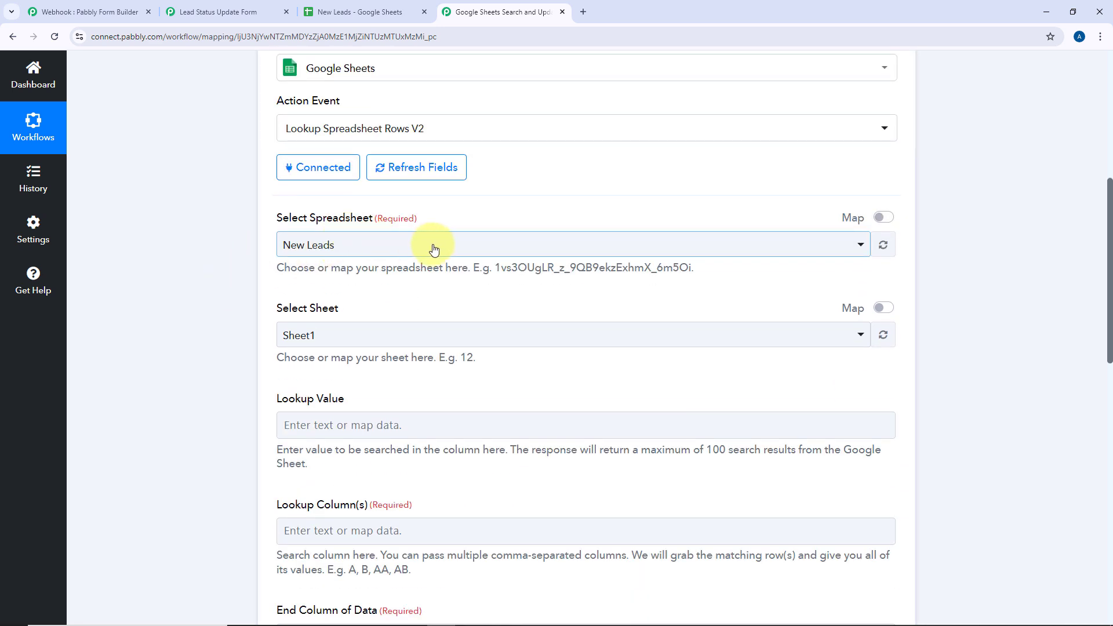
left_click(529, 246)
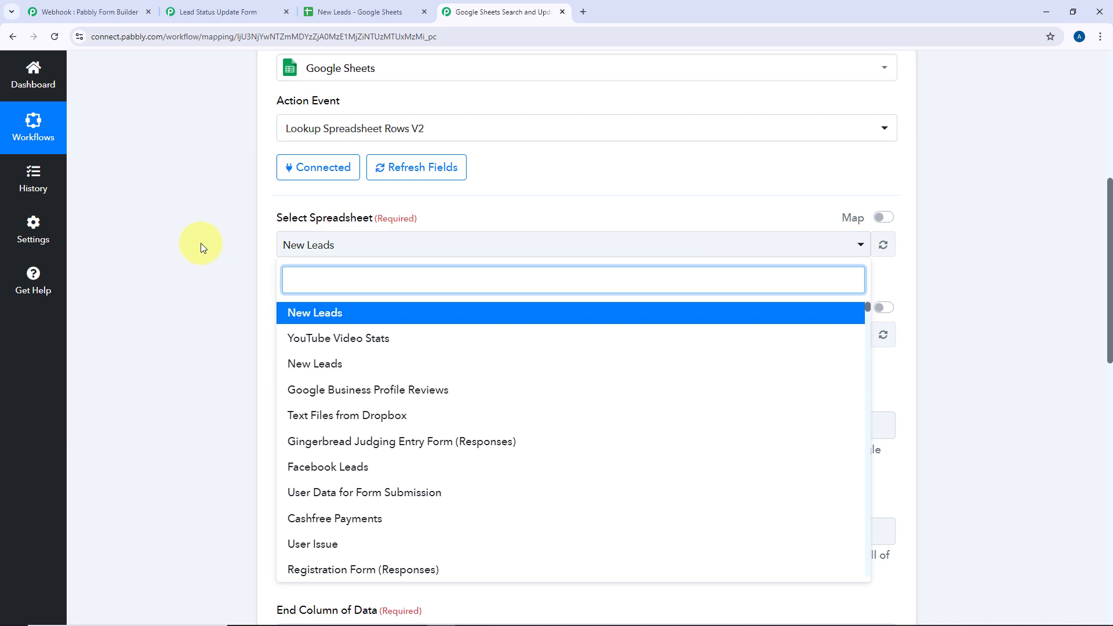
scroll(199, 241, "down", 2)
scroll(540, 276, "down", 5)
scroll(540, 276, "down", 20)
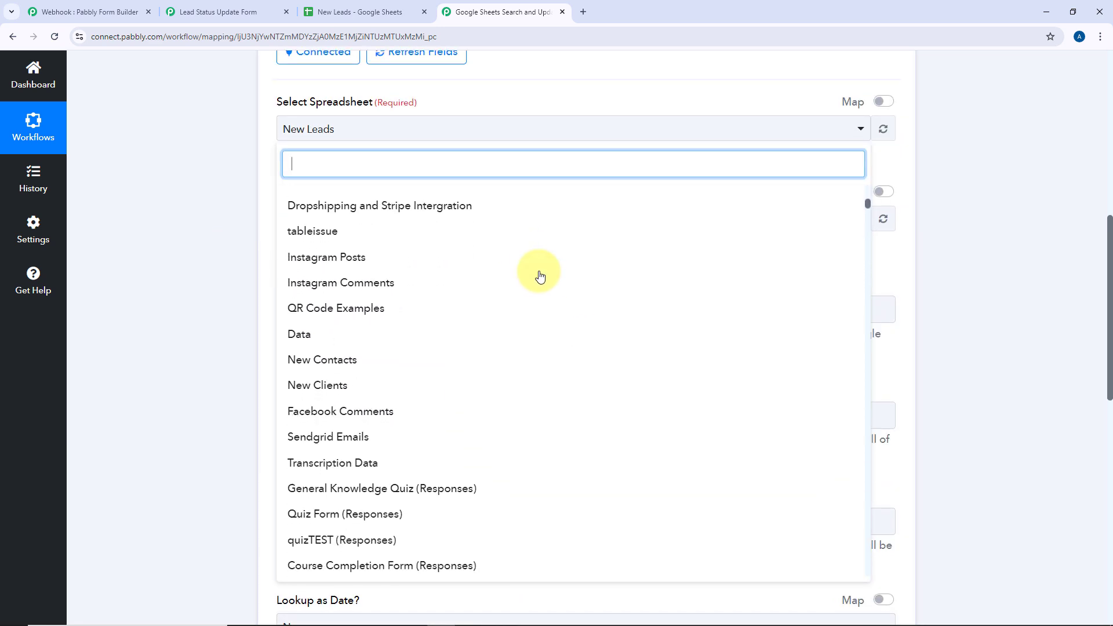
scroll(539, 274, "down", 9)
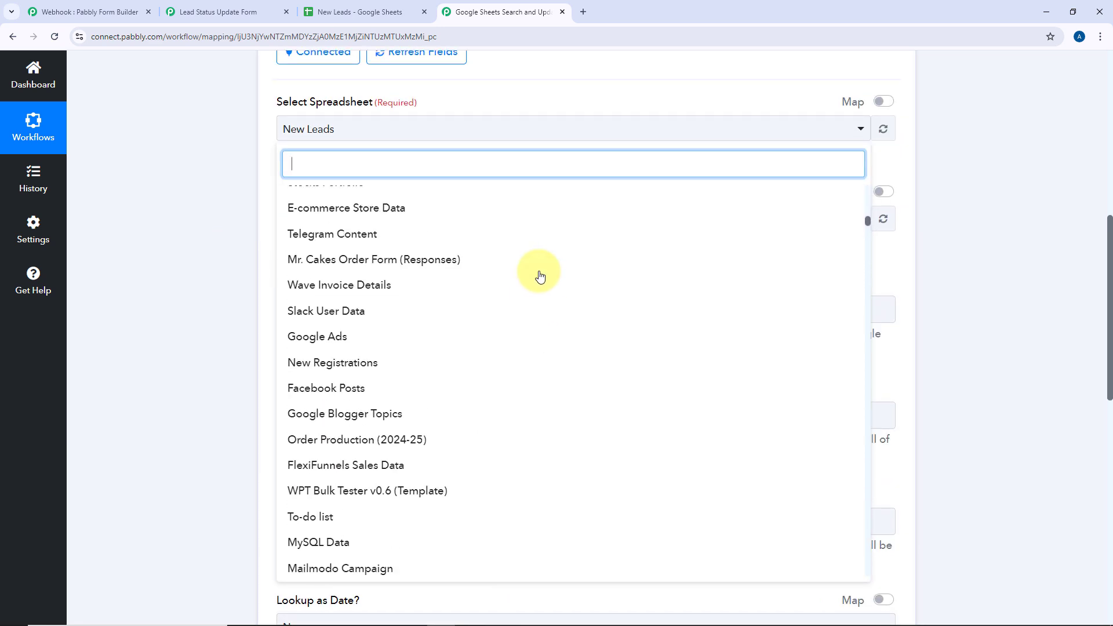
scroll(540, 274, "up", 12)
scroll(481, 274, "up", 6)
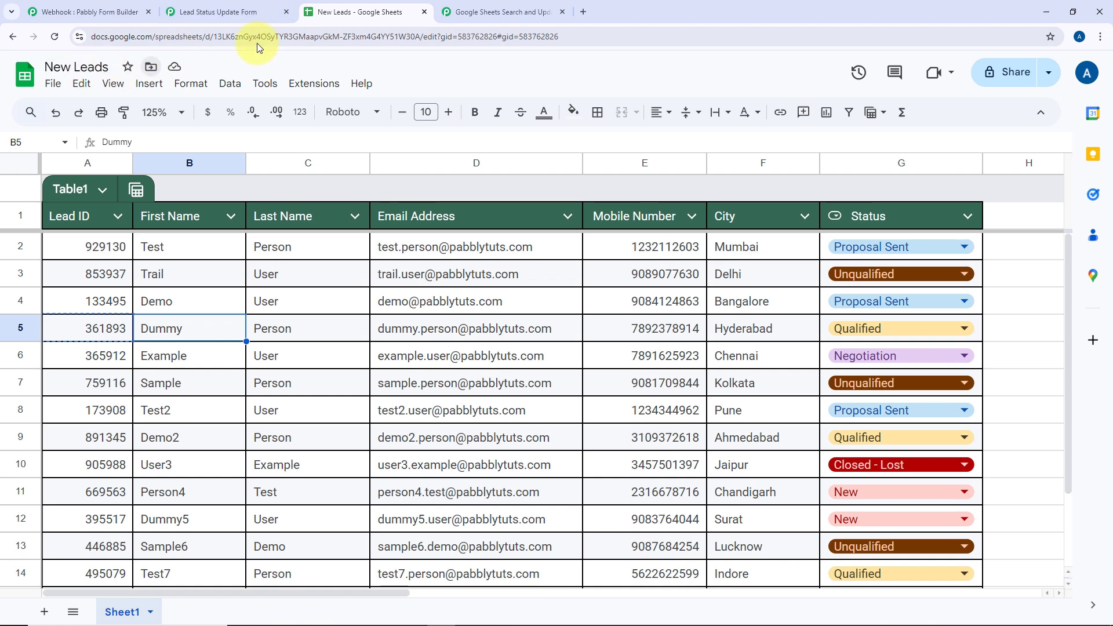
left_click(474, 12)
scroll(460, 318, "up", 10)
scroll(368, 265, "up", 5)
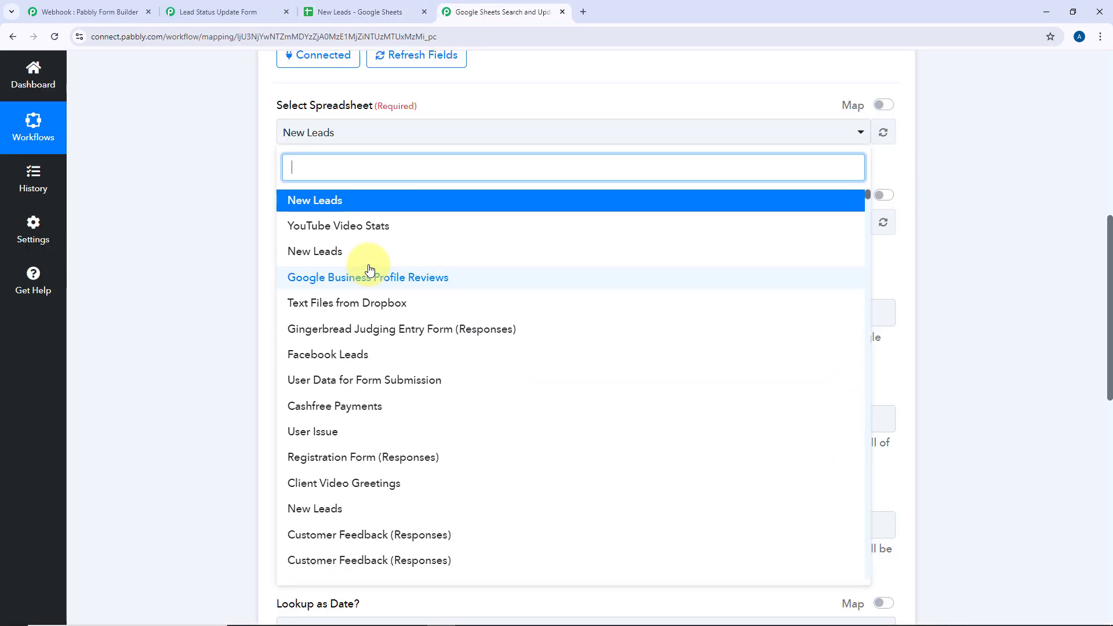
left_click(306, 150)
scroll(249, 280, "down", 3)
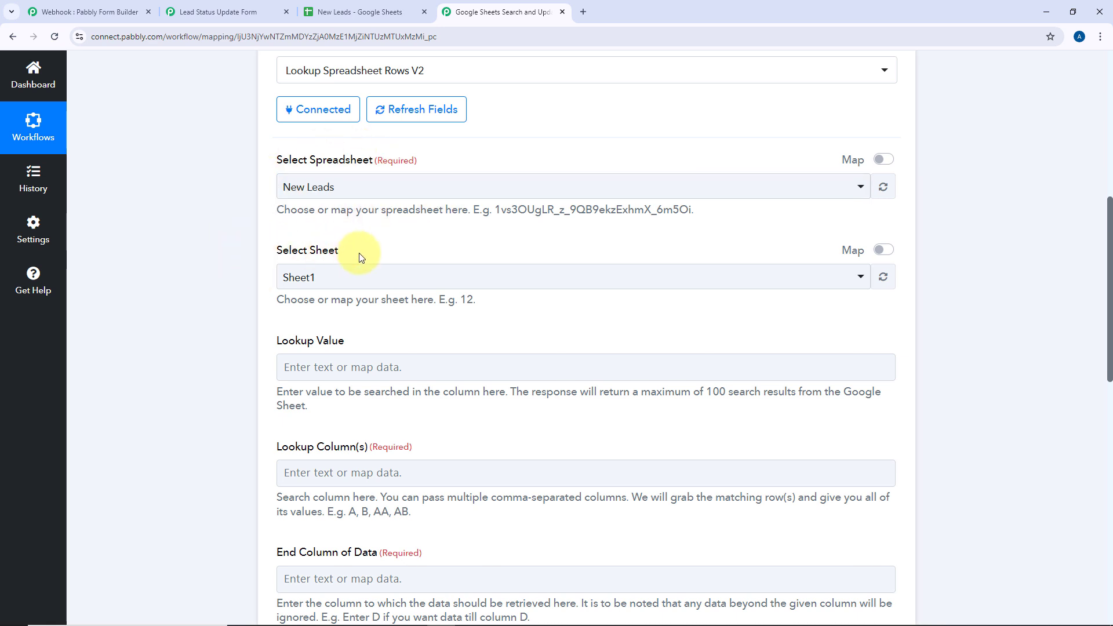
Choose Sheet1 as the sheet to search, checking it against the New Leads spreadsheet
left_click(357, 11)
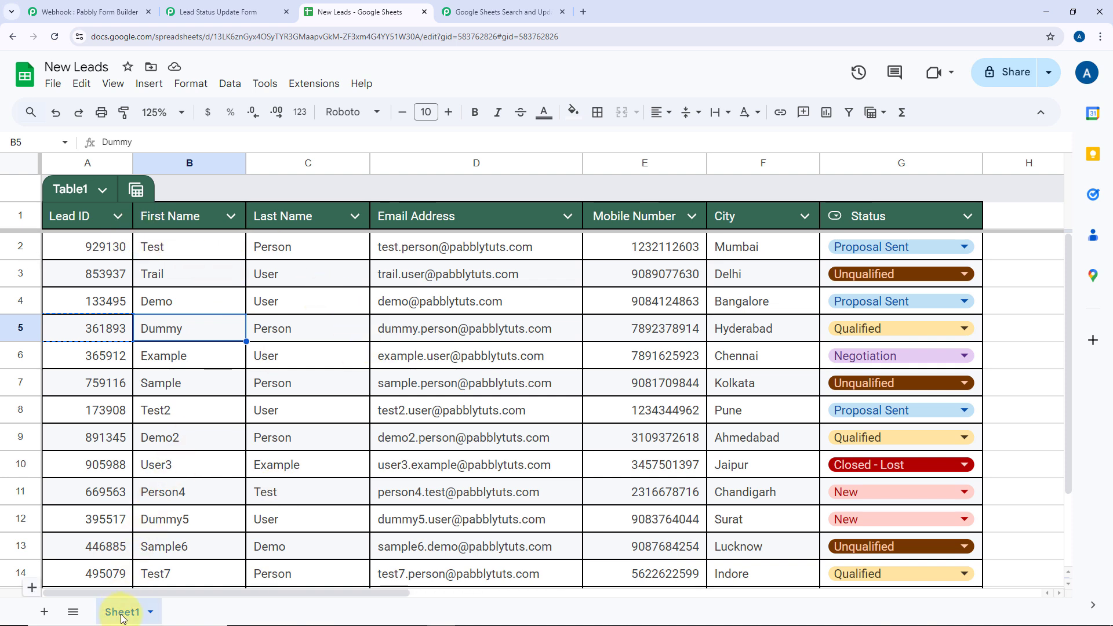
left_click(498, 12)
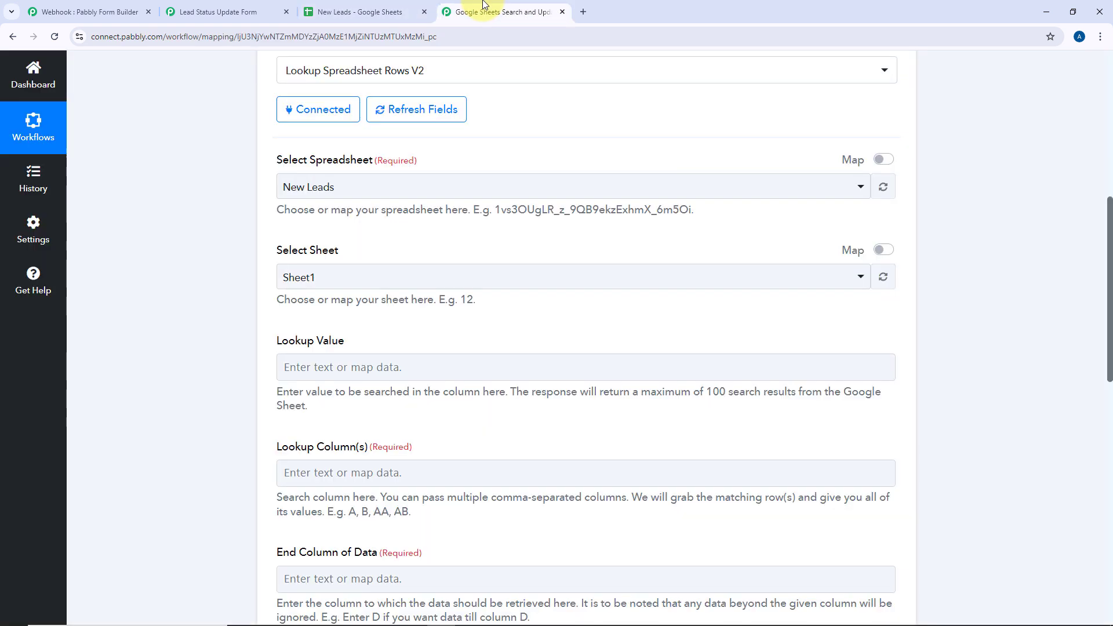
left_click(365, 275)
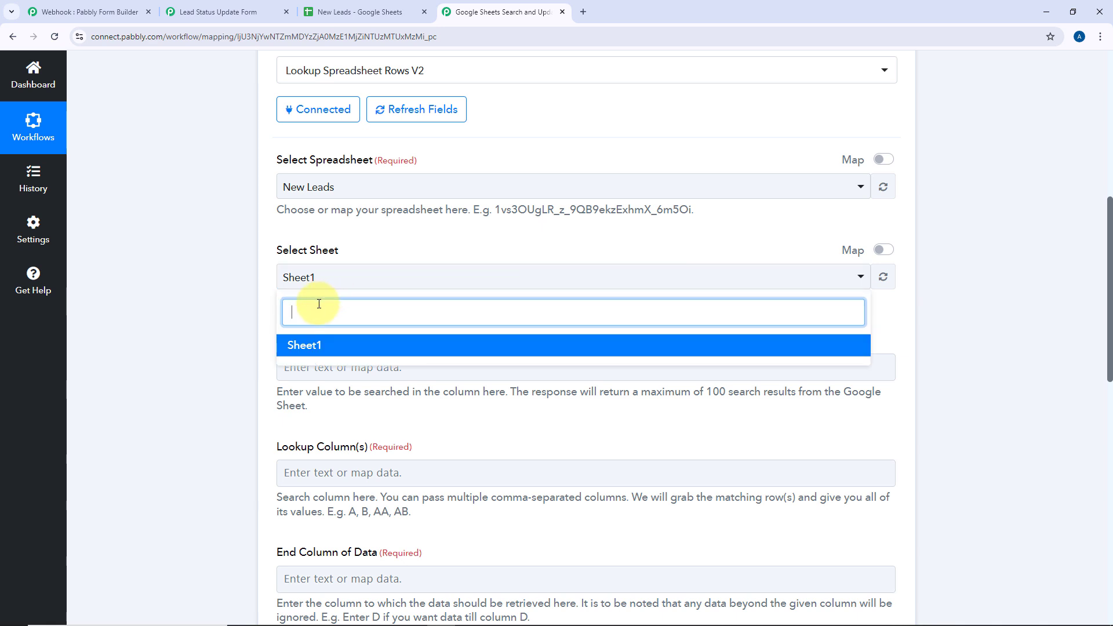
left_click(334, 351)
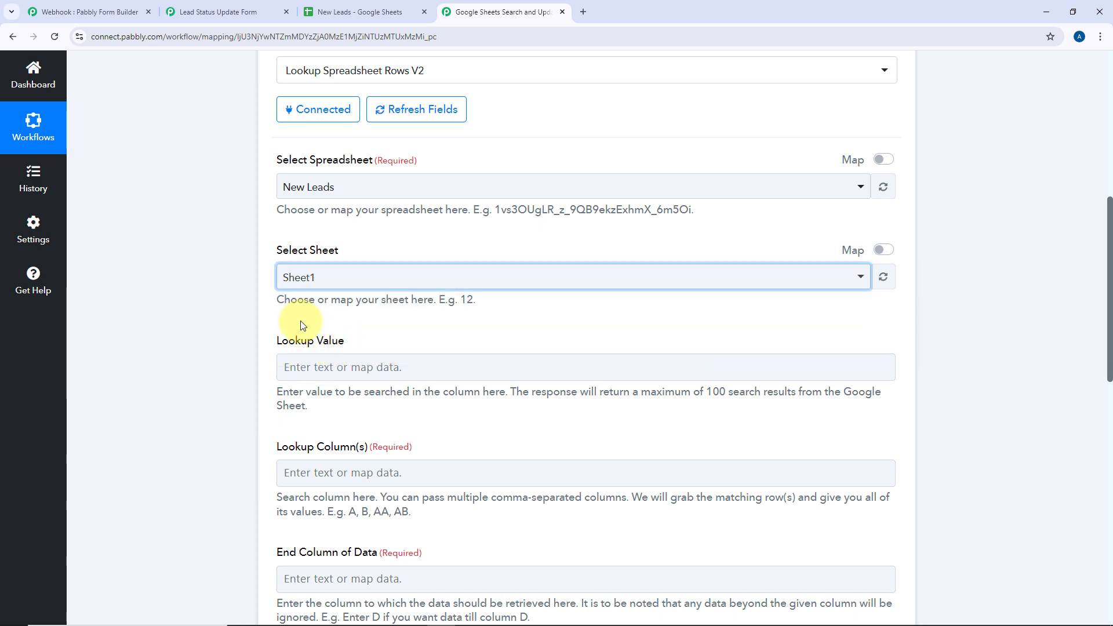
scroll(261, 292, "down", 2)
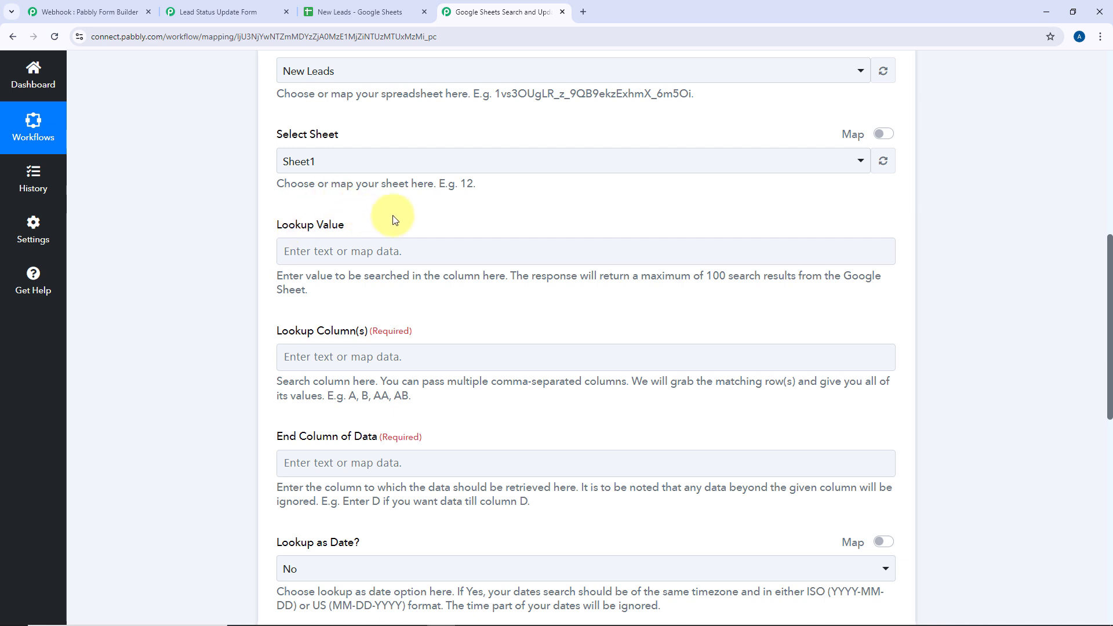
left_click(353, 12)
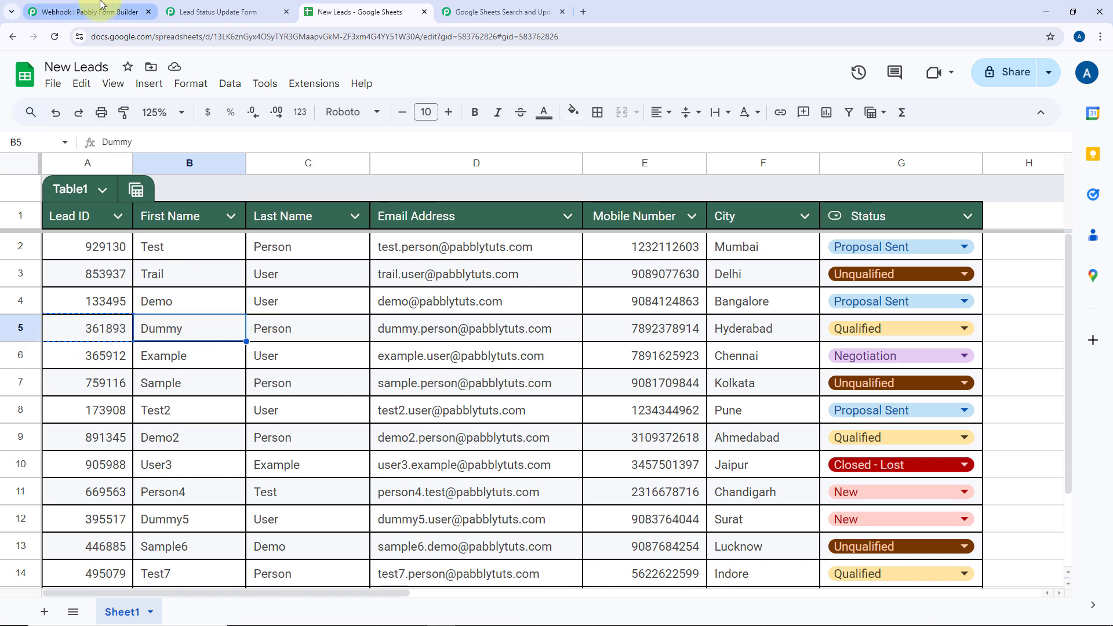
Compare the captured Lead ID 361893 with the rows in the New Leads sheet
left_click(264, 8)
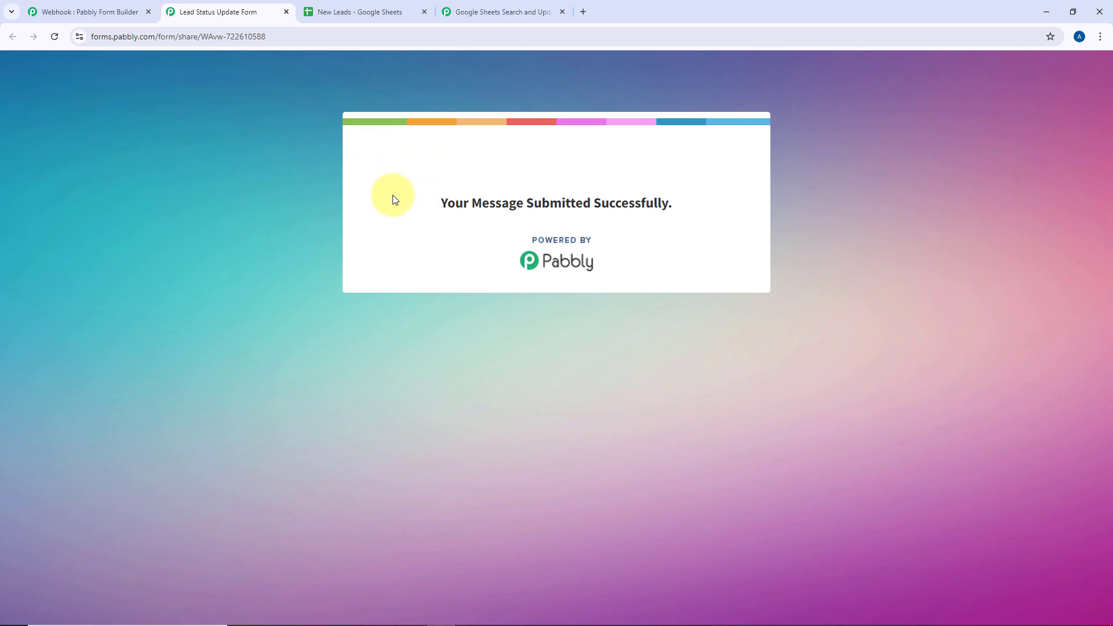
left_click(362, 10)
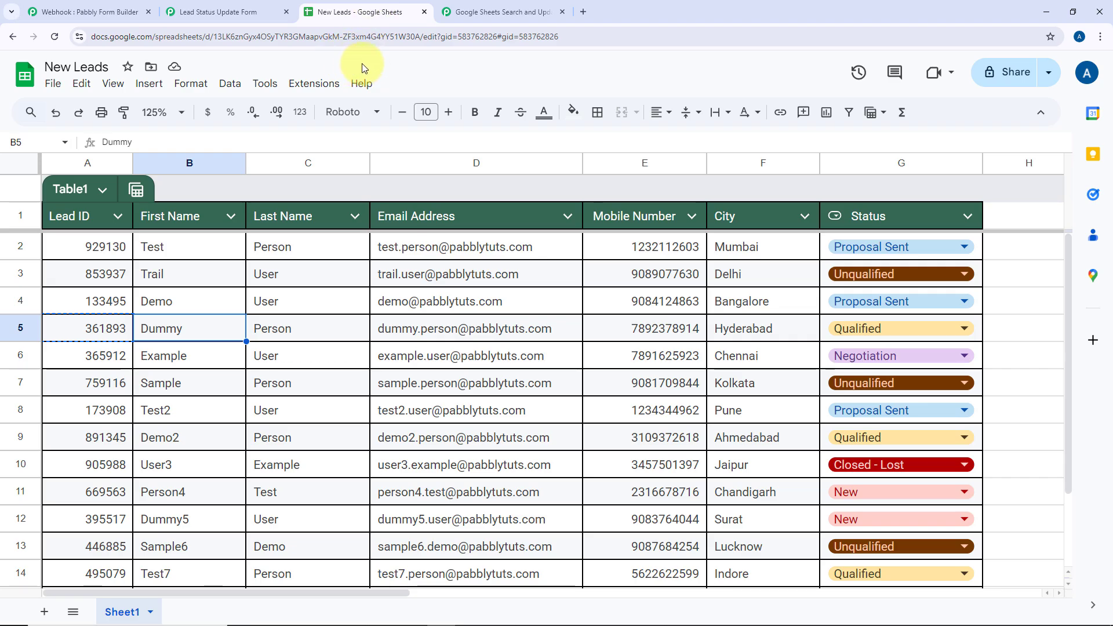
left_click(470, 5)
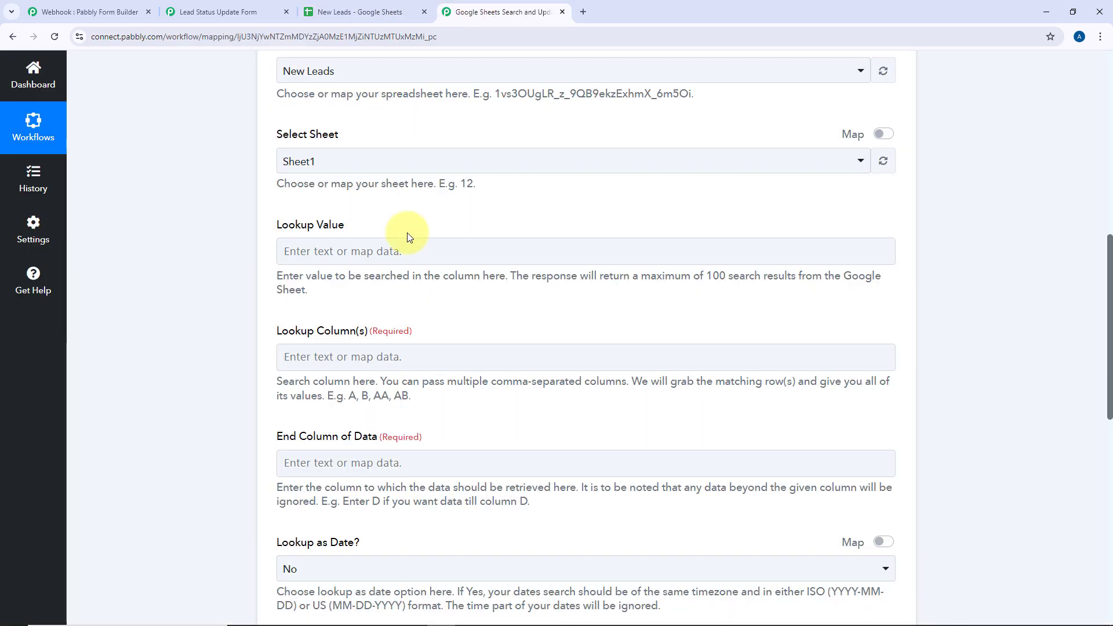
scroll(397, 232, "up", 10)
scroll(210, 299, "down", 12)
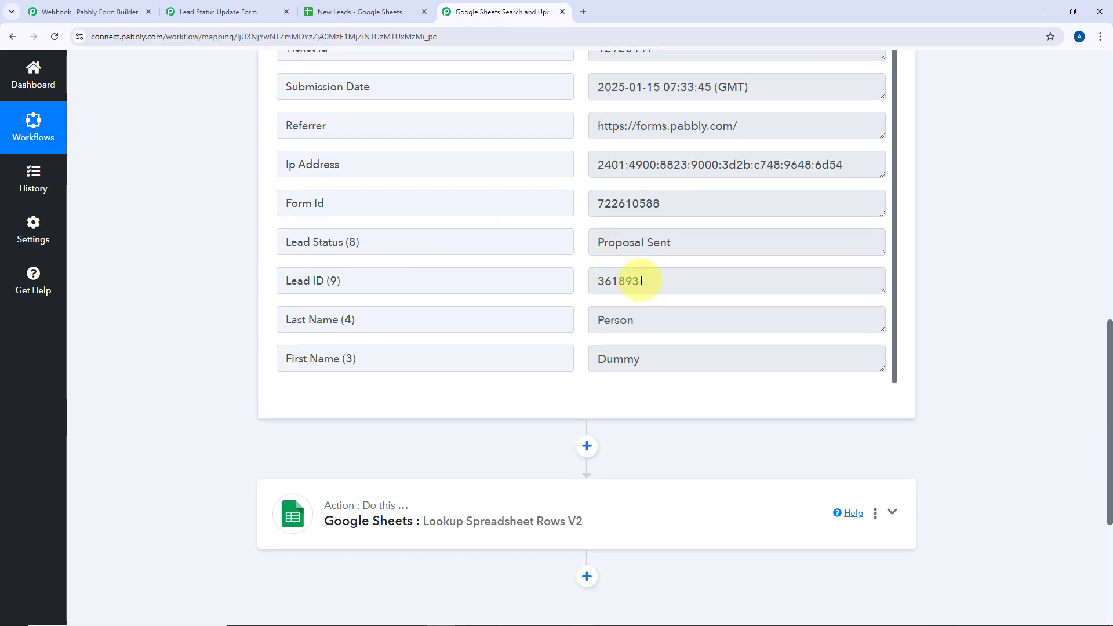
left_click_drag(641, 281, 582, 282)
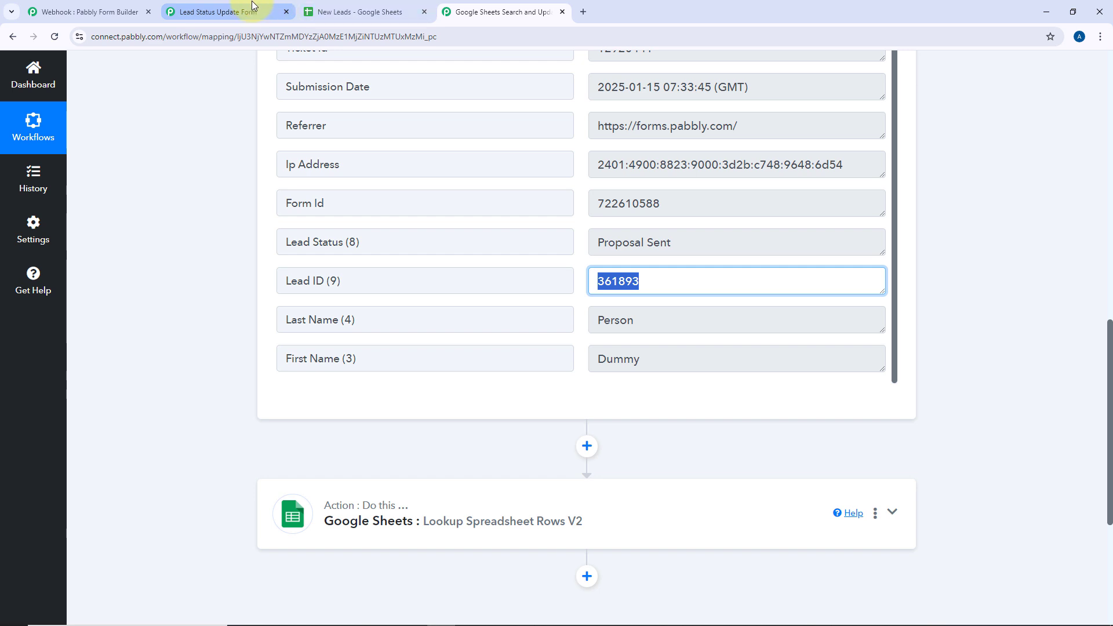
left_click(357, 12)
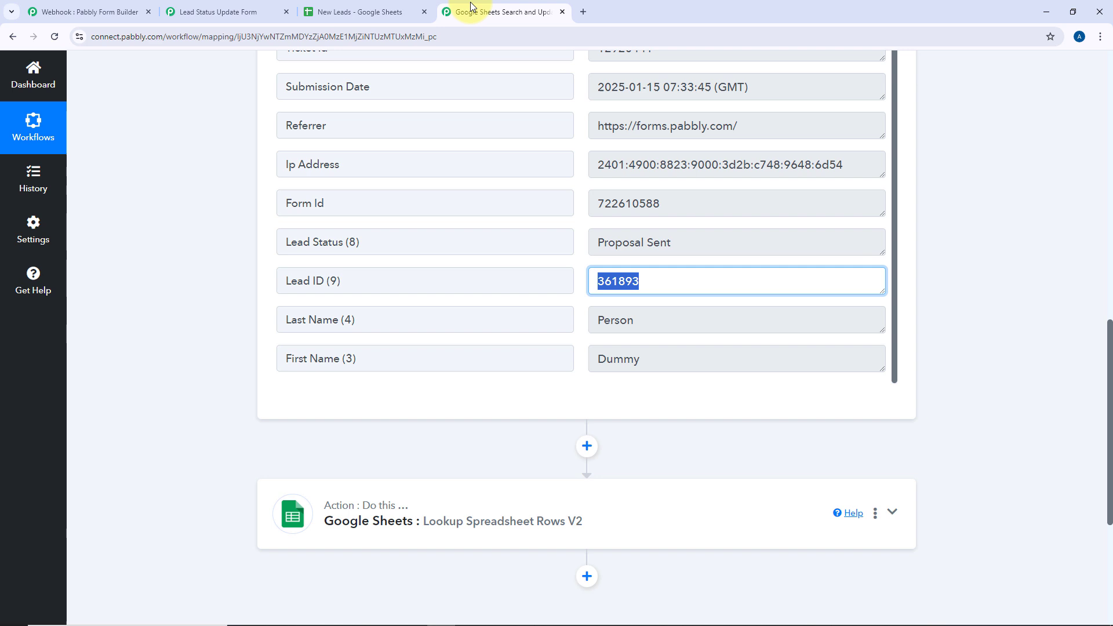
left_click(493, 12)
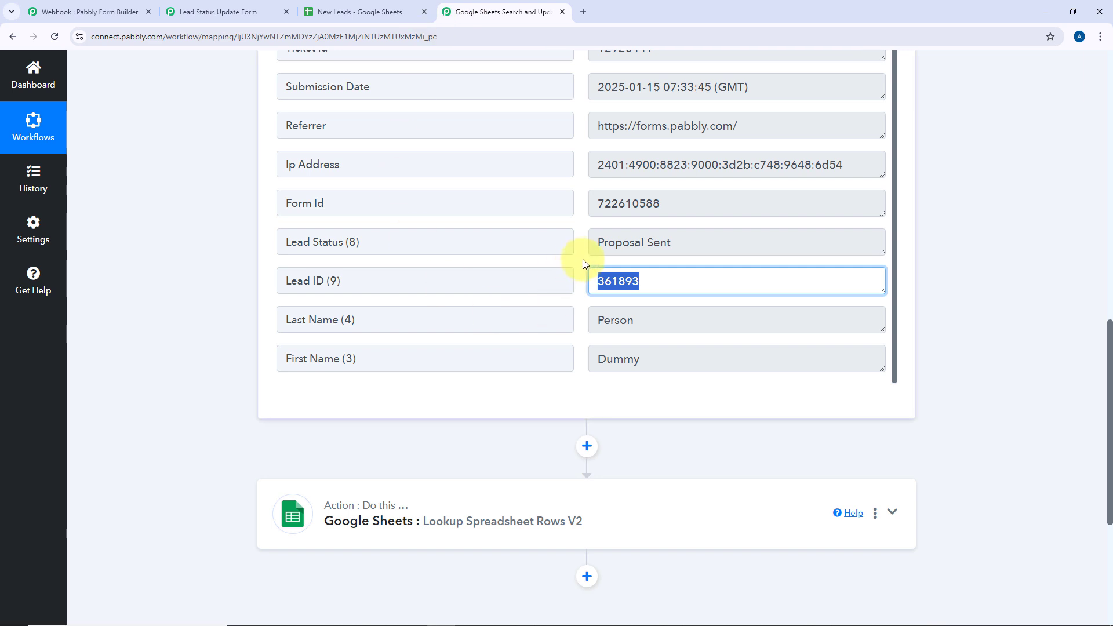
left_click(584, 260)
left_click_drag(654, 284, 582, 282)
left_click(582, 278)
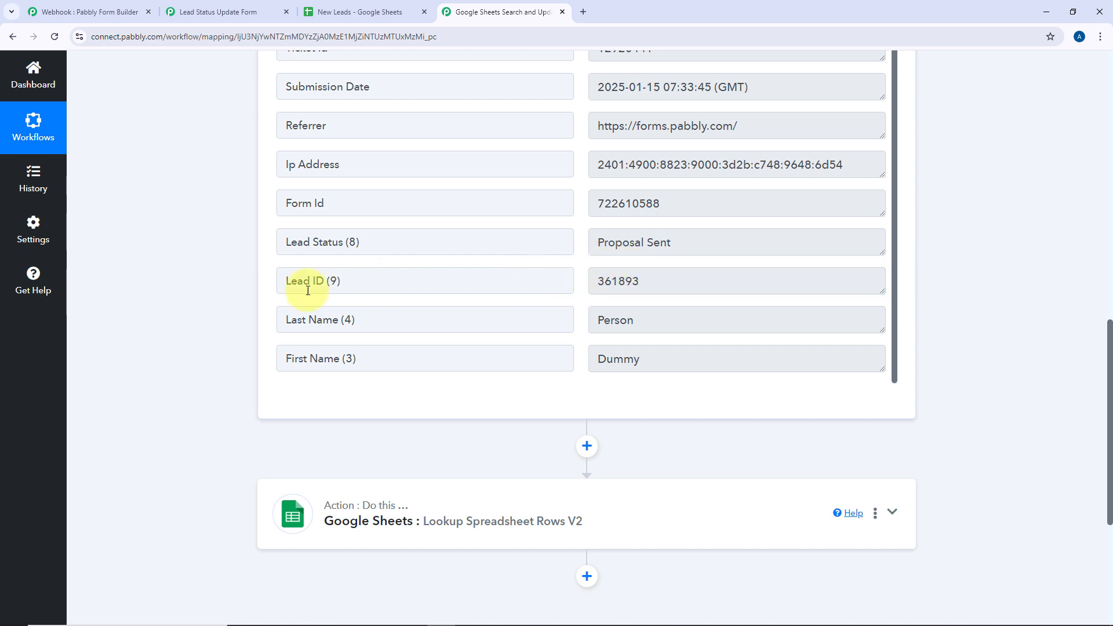
Expand the Google Sheets Lookup Spreadsheet Rows V2 step's settings
scroll(398, 316, "down", 2)
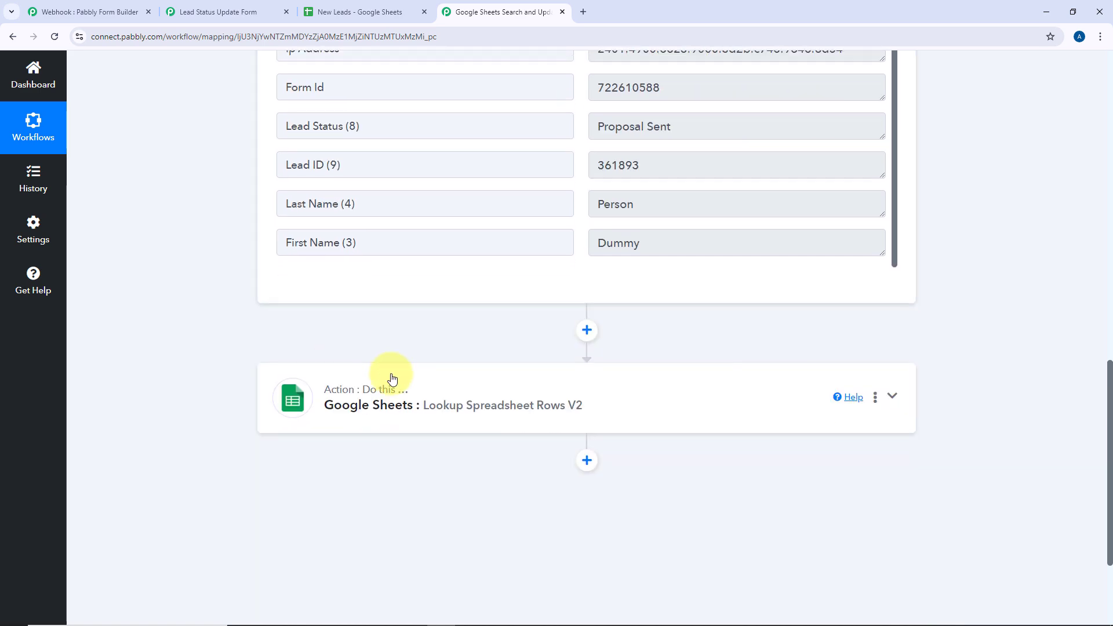
left_click(427, 380)
scroll(200, 322, "down", 5)
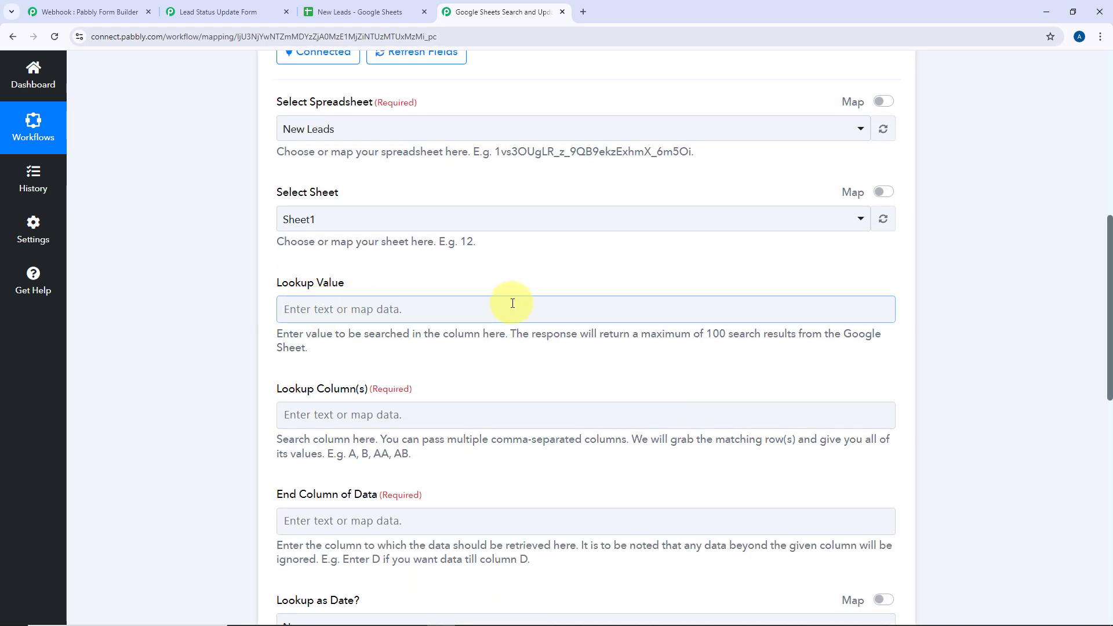
scroll(510, 304, "up", 7)
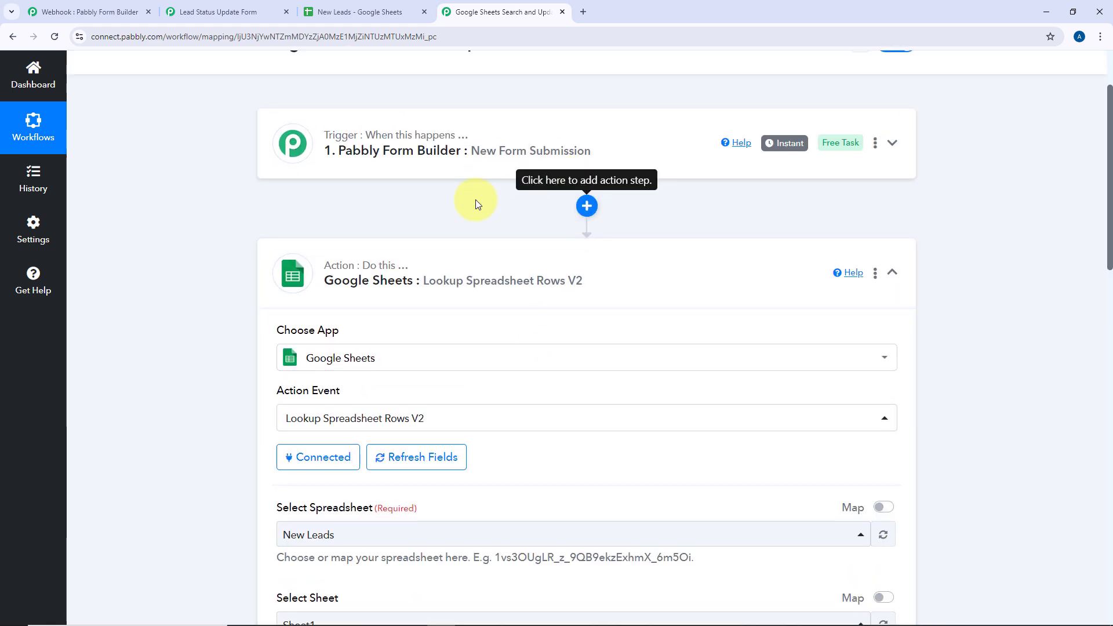
scroll(447, 313, "down", 3)
scroll(438, 315, "down", 3)
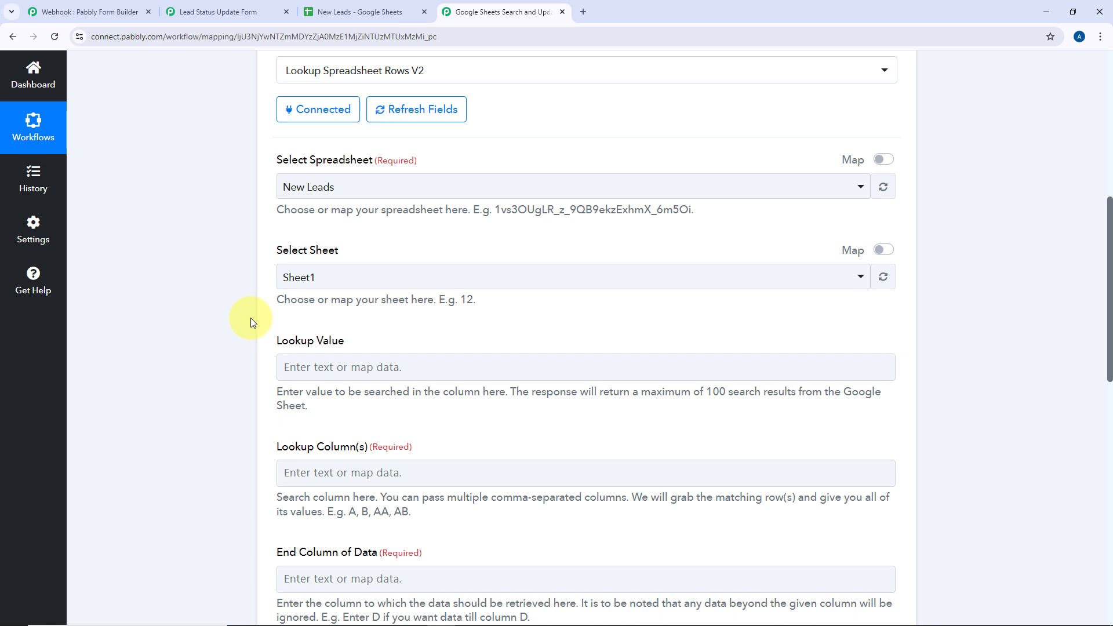
scroll(251, 318, "down", 2)
Map the form submission's Lead ID (361893) into the Lookup Value field
left_click(305, 254)
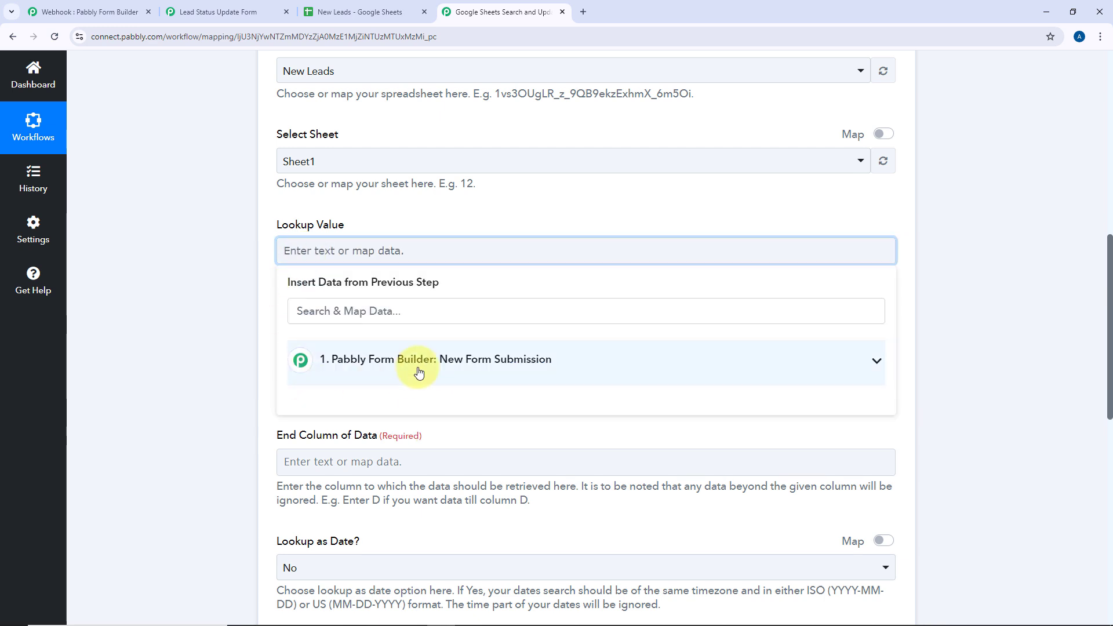
left_click(432, 360)
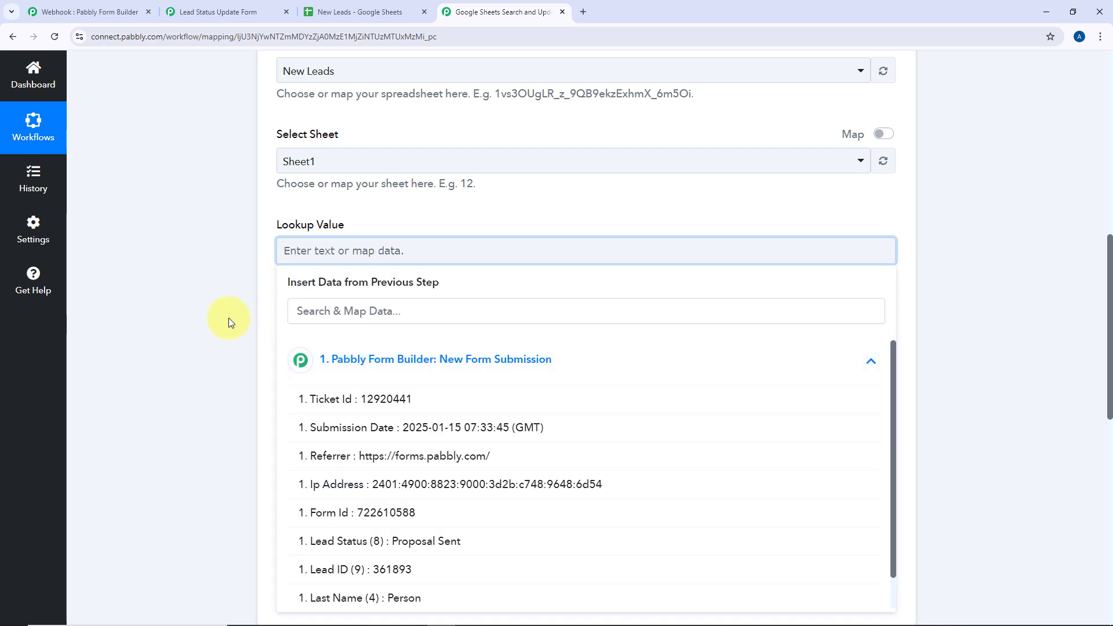
scroll(228, 325, "down", 2)
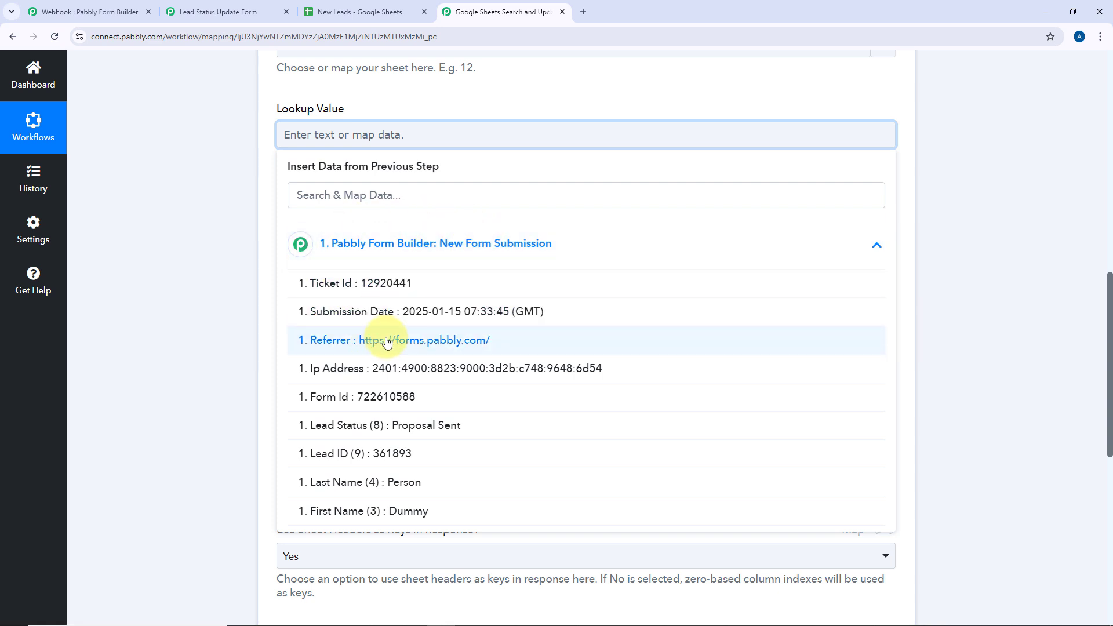
left_click(356, 454)
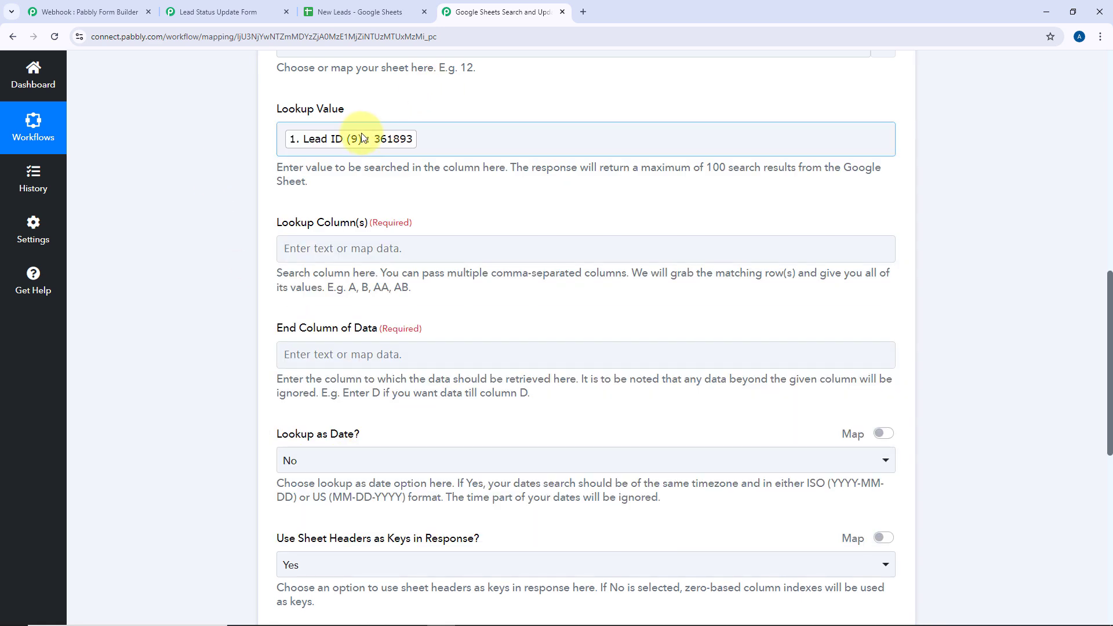
left_click(232, 6)
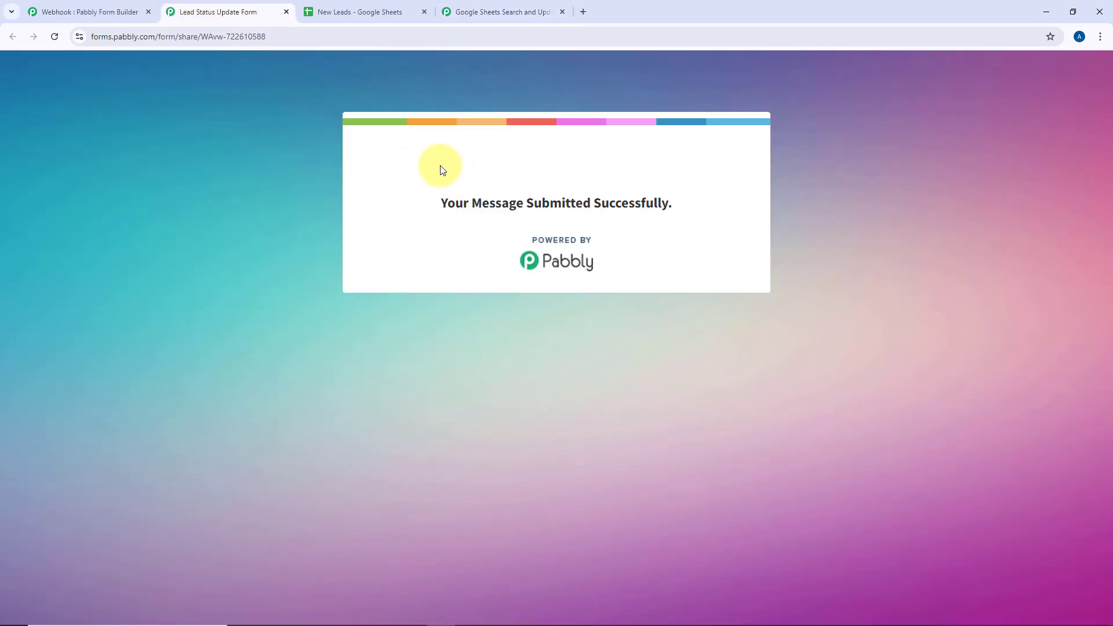
left_click(521, 3)
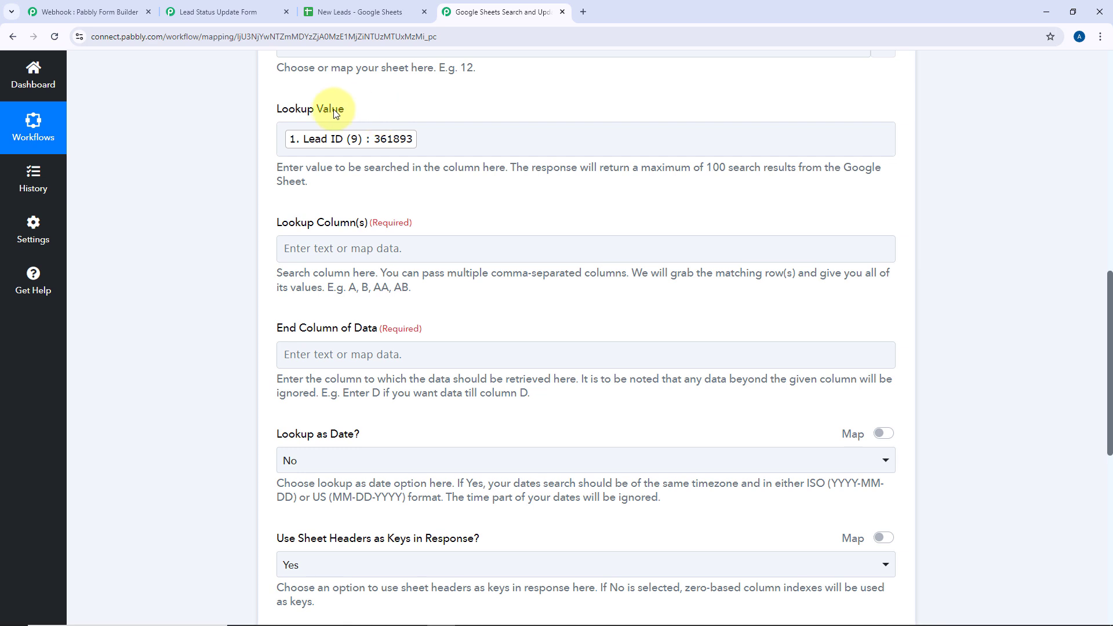
scroll(410, 107, "down", 1)
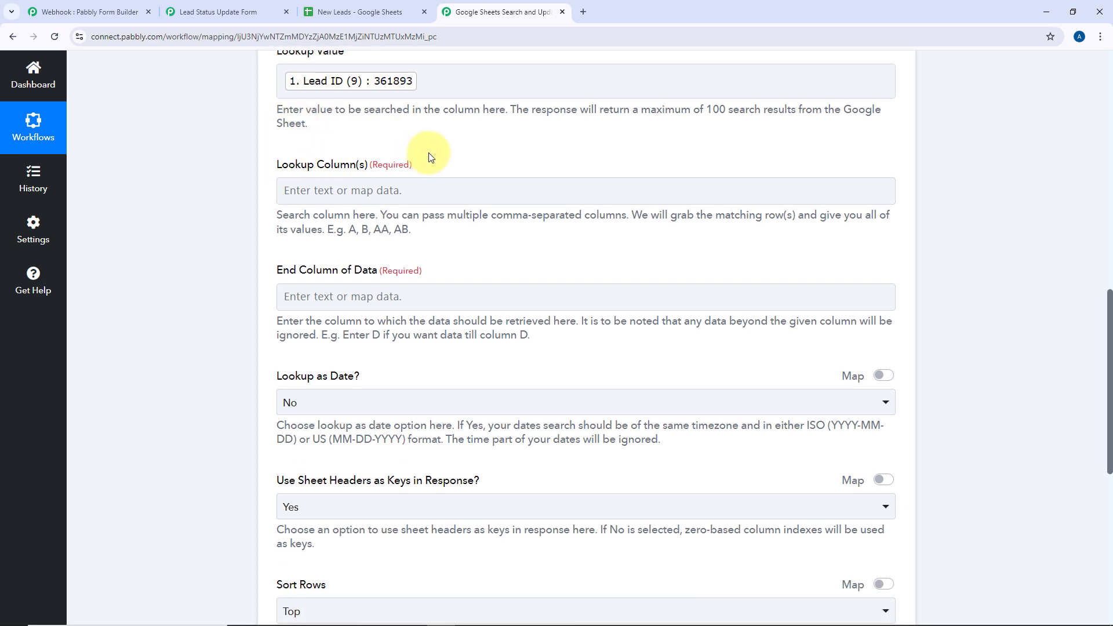
left_click(359, 11)
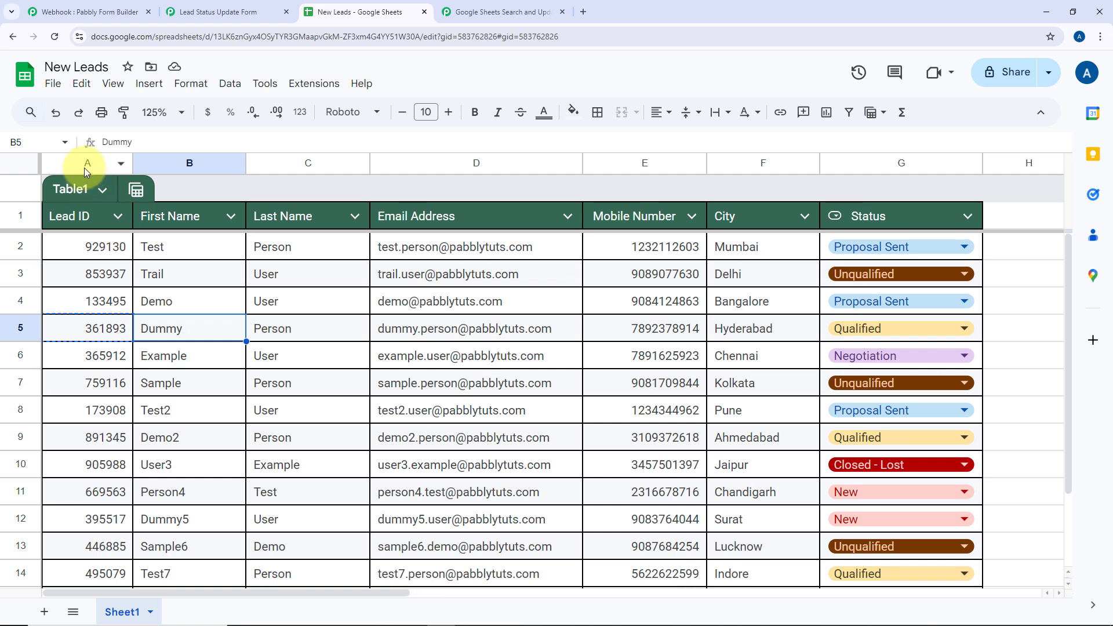
left_click(476, 12)
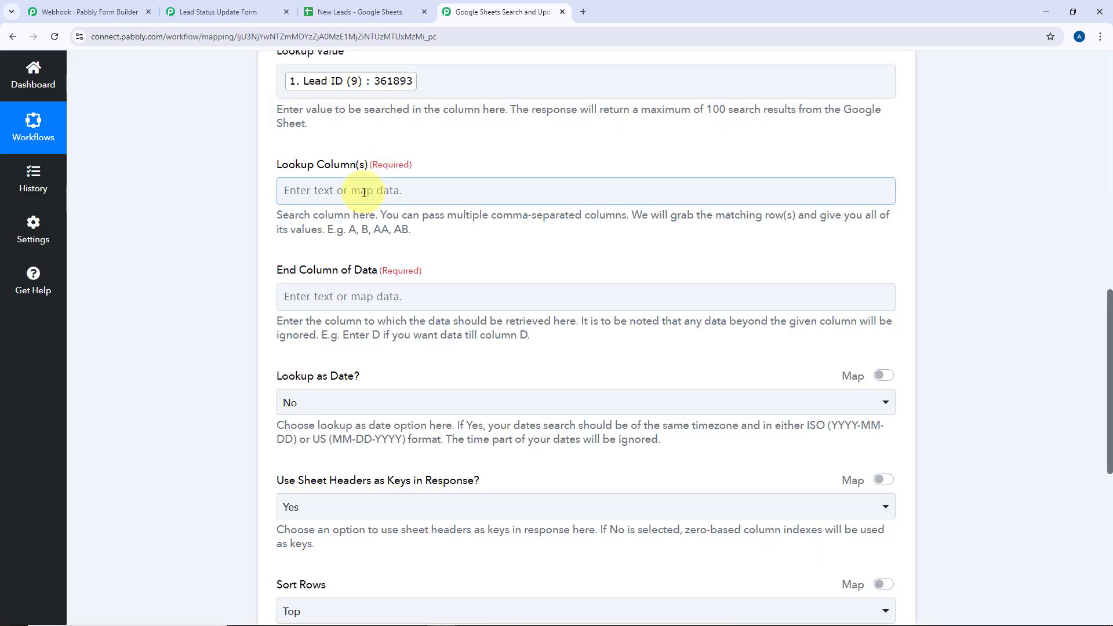
Set Lookup Column(s) to A (Lead ID) and End Column of Data to G (Status)
left_click(364, 191)
type("A")
left_click(392, 145)
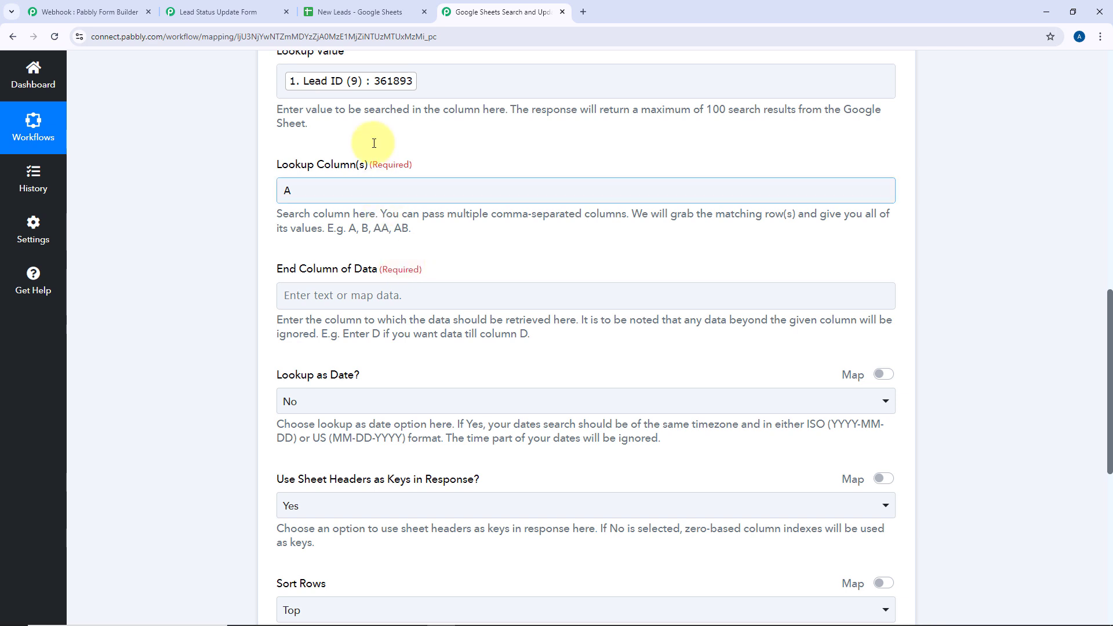
left_click(334, 8)
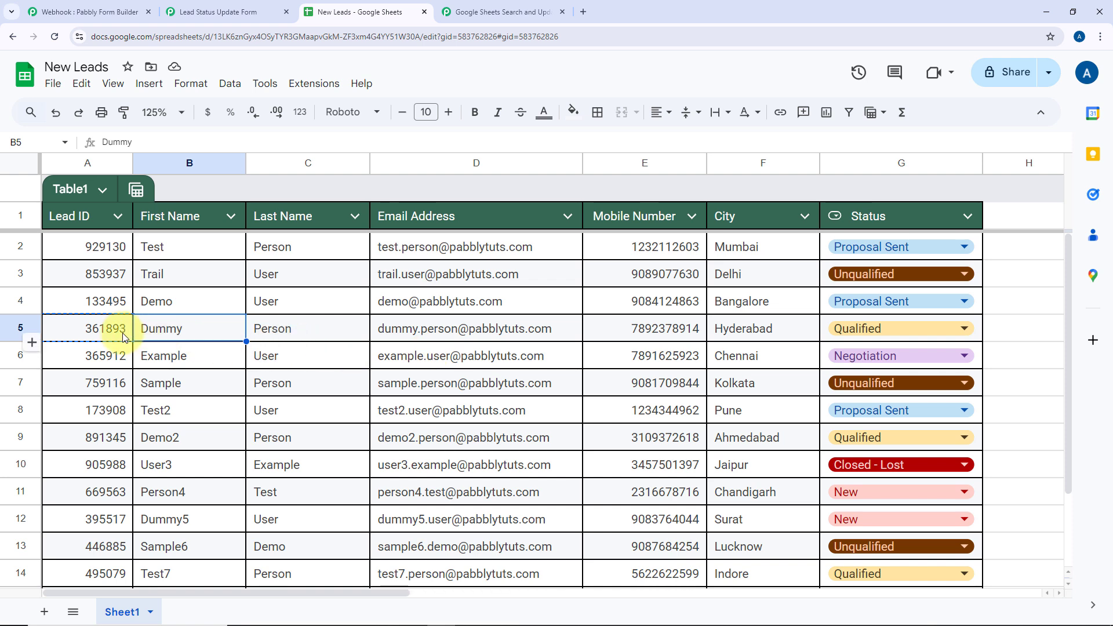
left_click(469, 12)
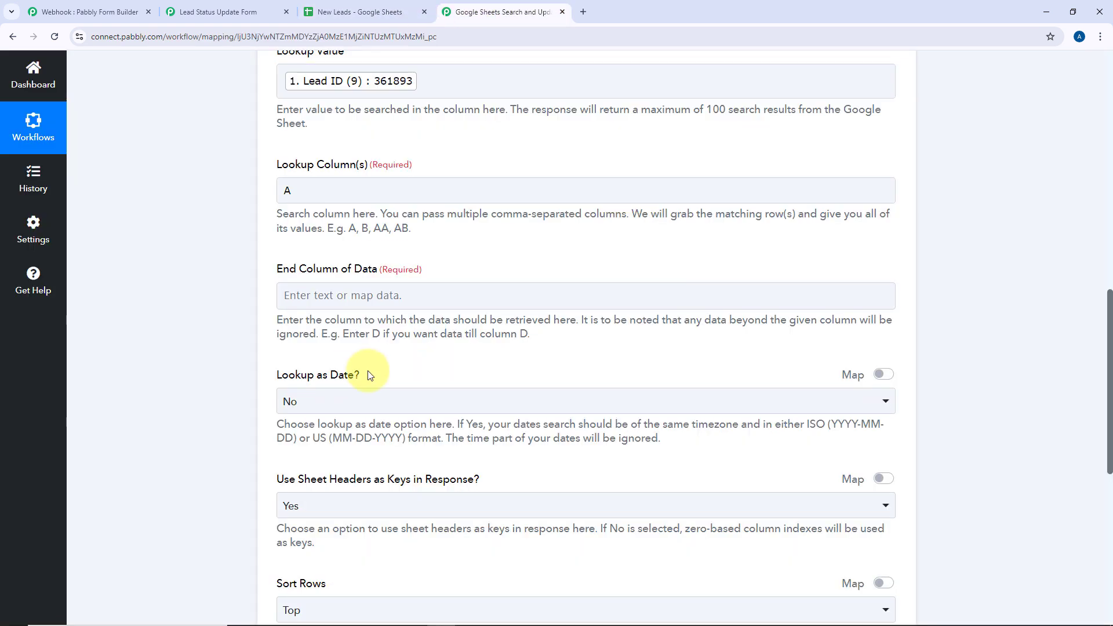
left_click(342, 302)
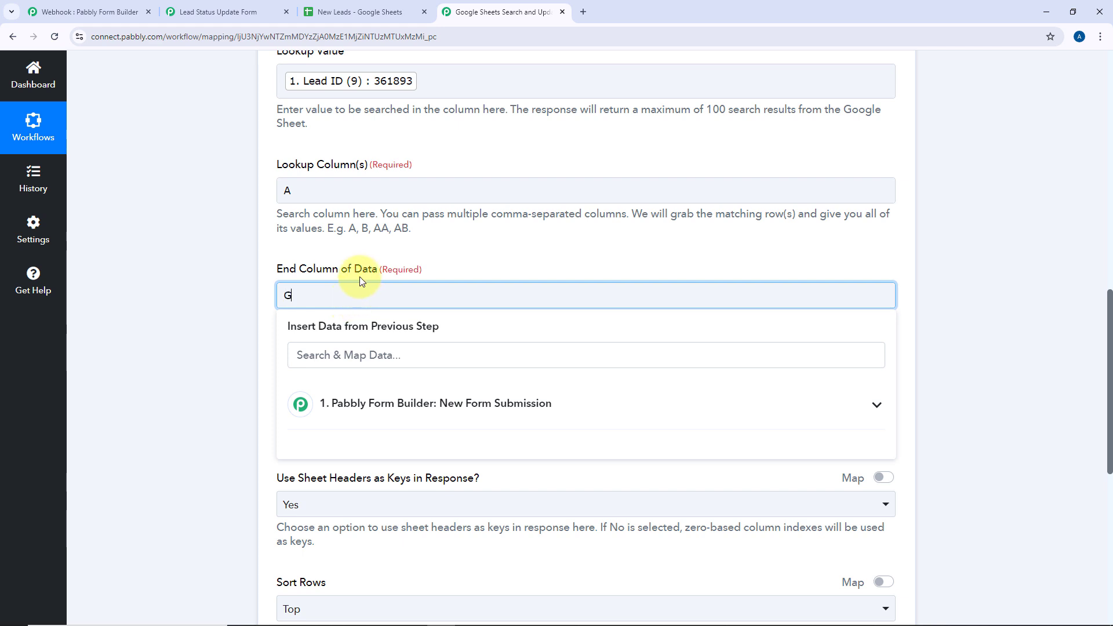
left_click(360, 277)
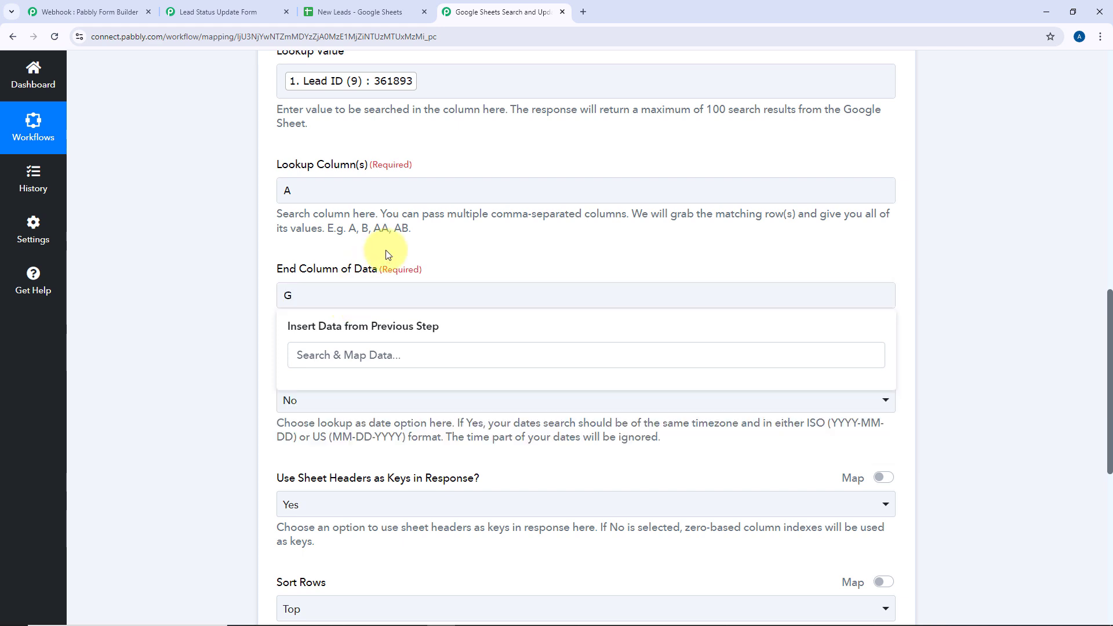
left_click(352, 11)
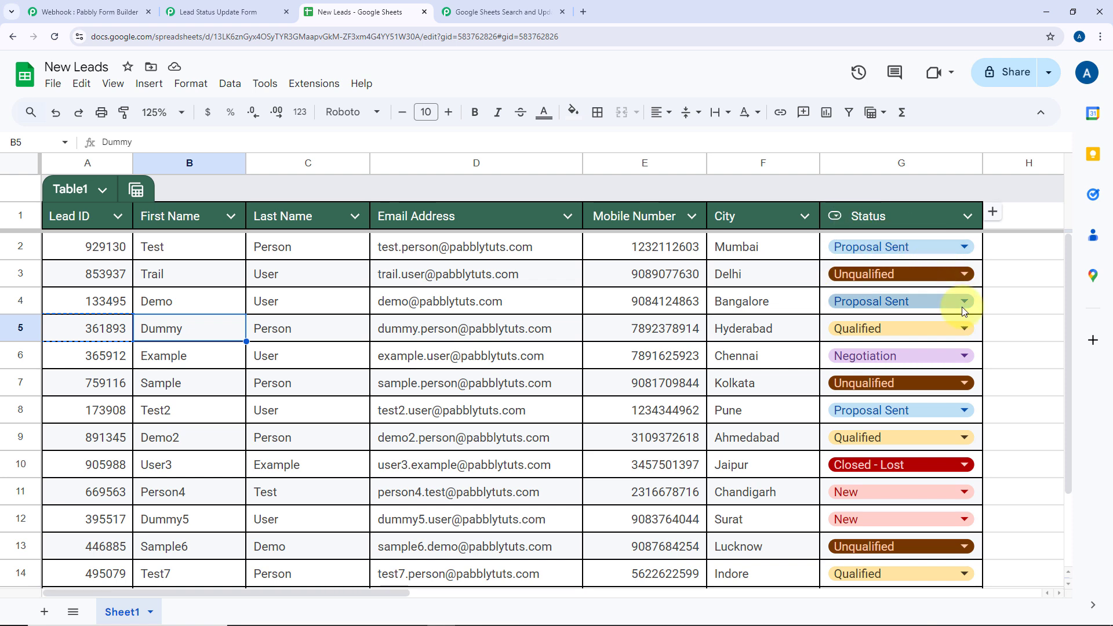
left_click(524, 6)
scroll(199, 245, "down", 3)
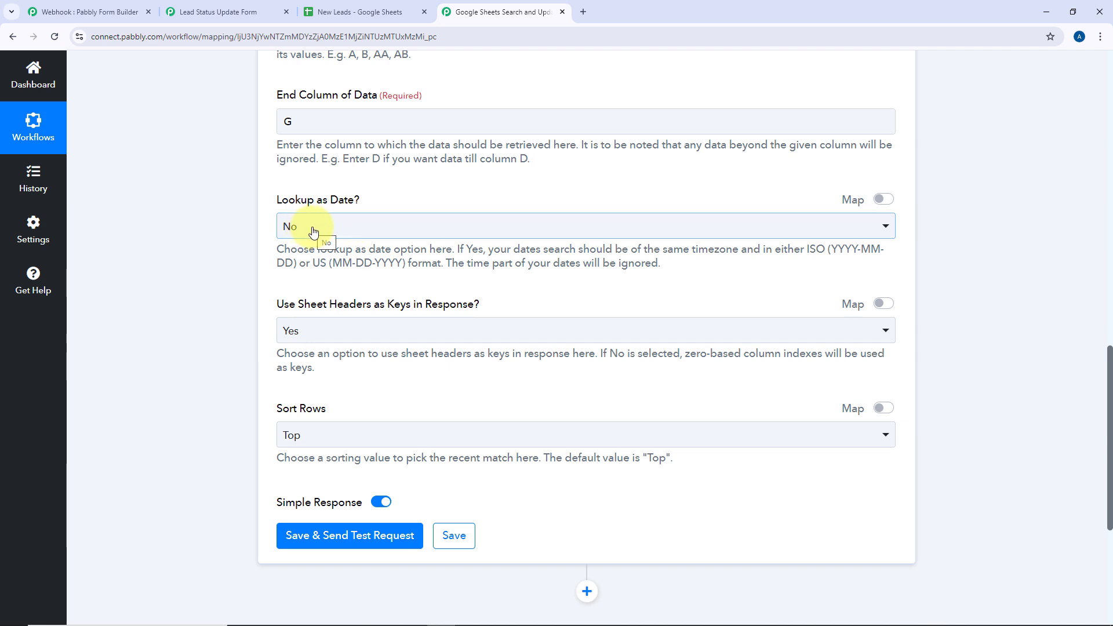
scroll(313, 232, "down", 1)
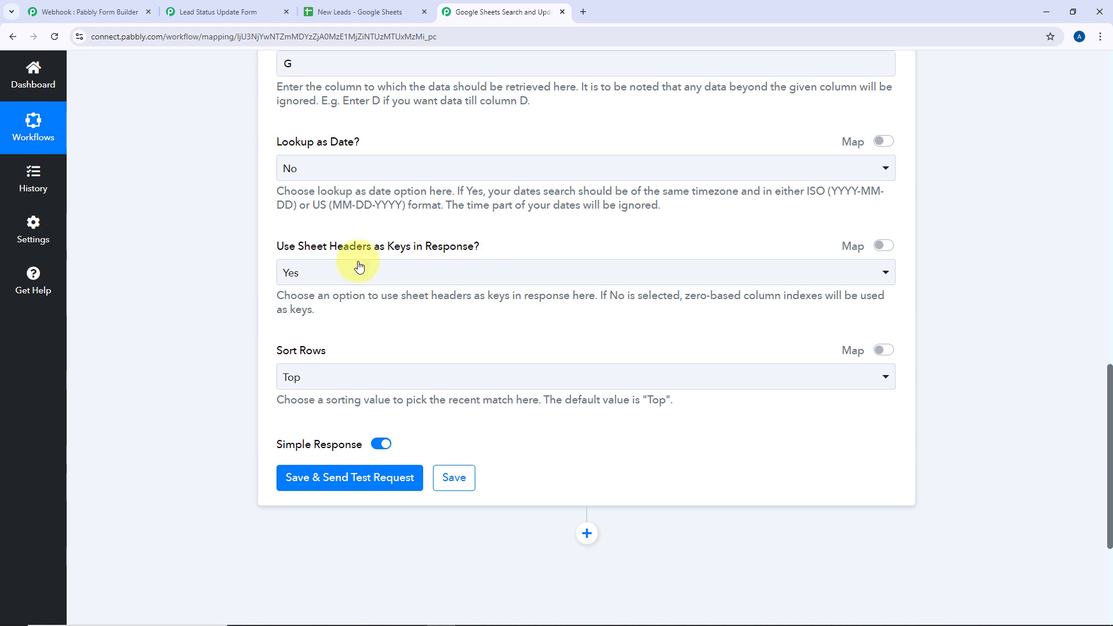
left_click(332, 14)
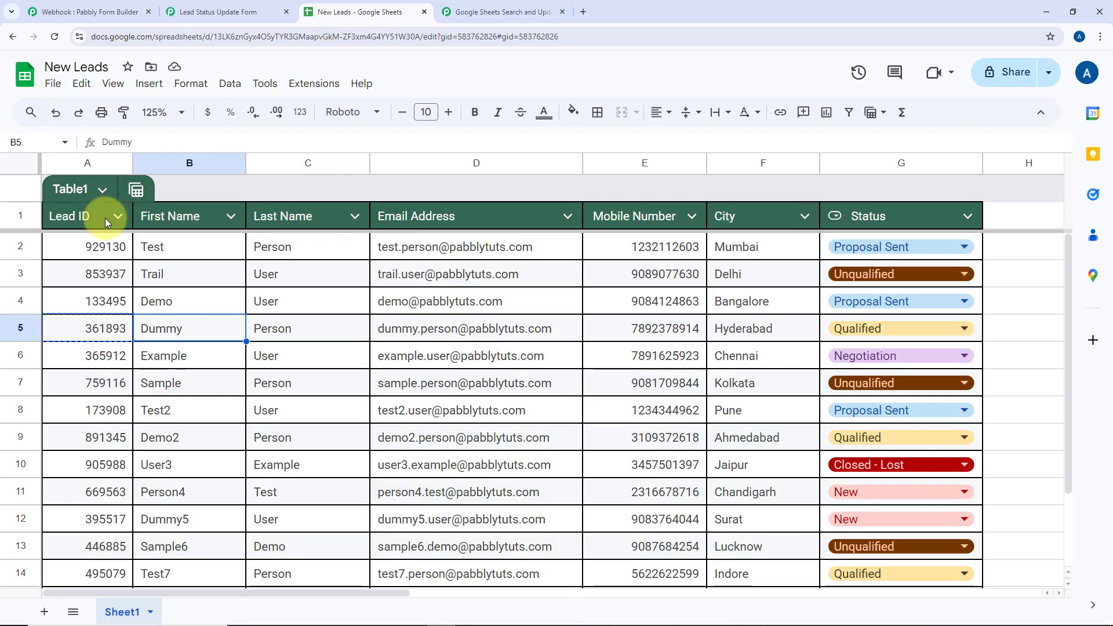
left_click(490, 11)
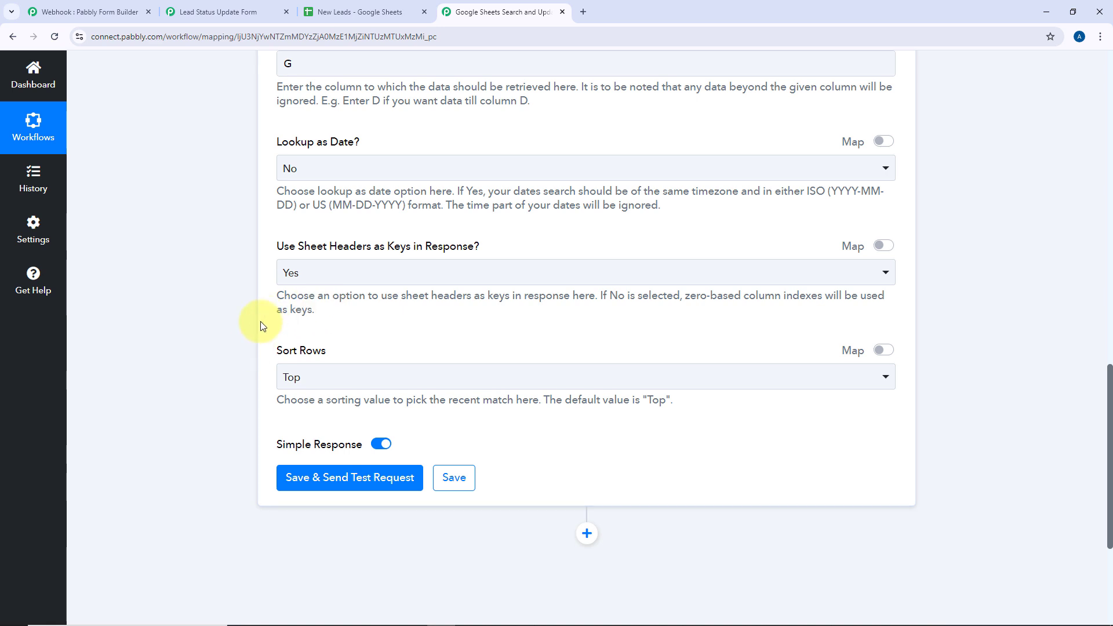
scroll(422, 319, "down", 1)
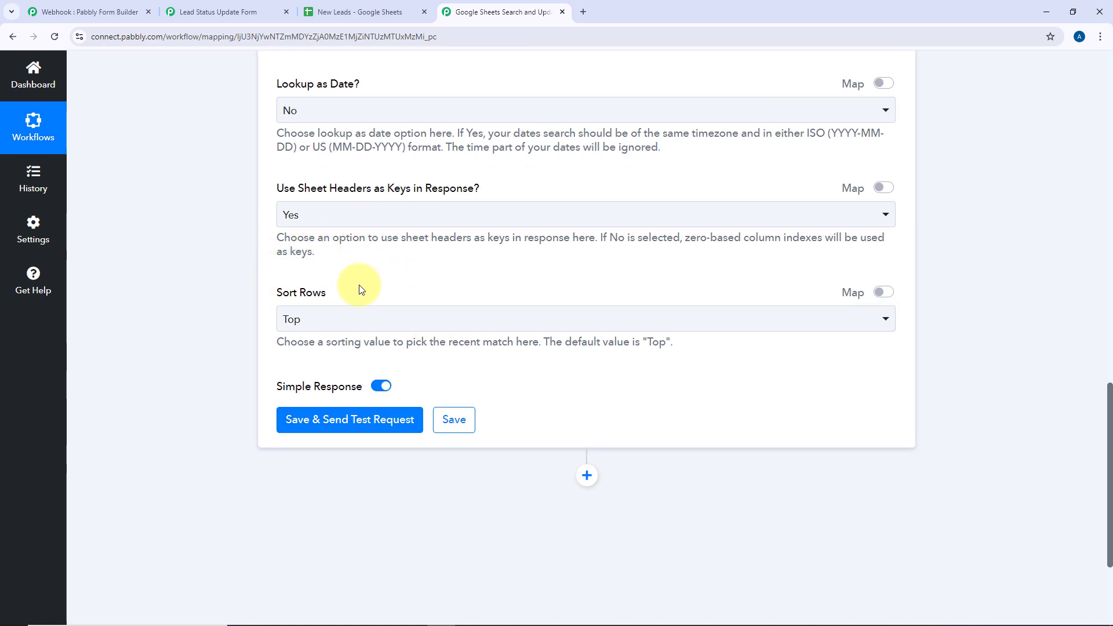
left_click(411, 325)
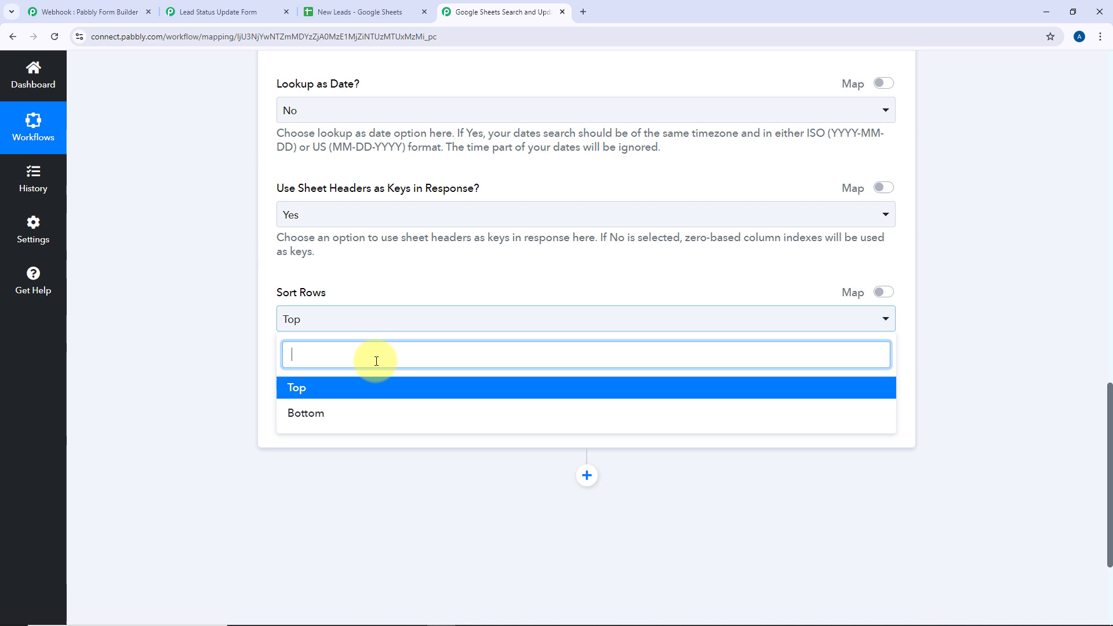
left_click(355, 398)
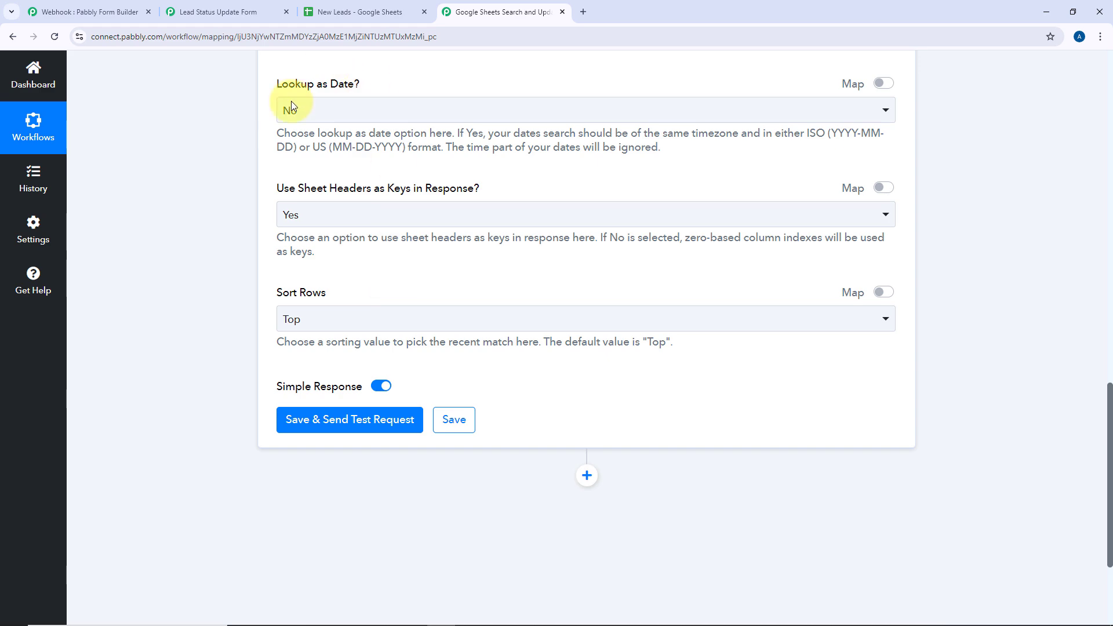
scroll(377, 191, "up", 7)
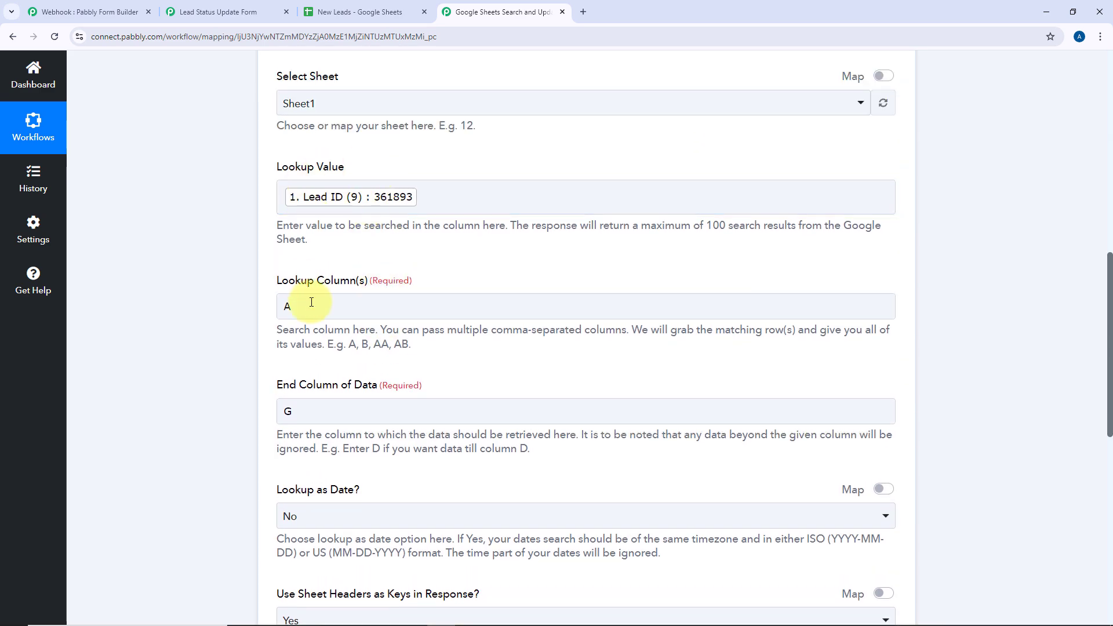
scroll(311, 308, "down", 9)
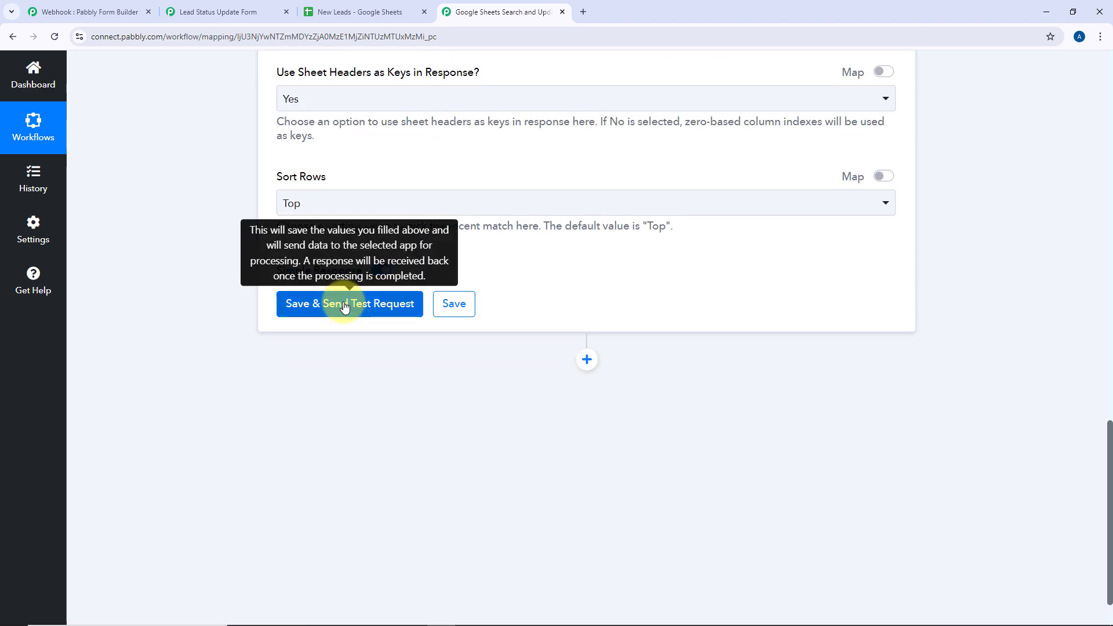
left_click(345, 308)
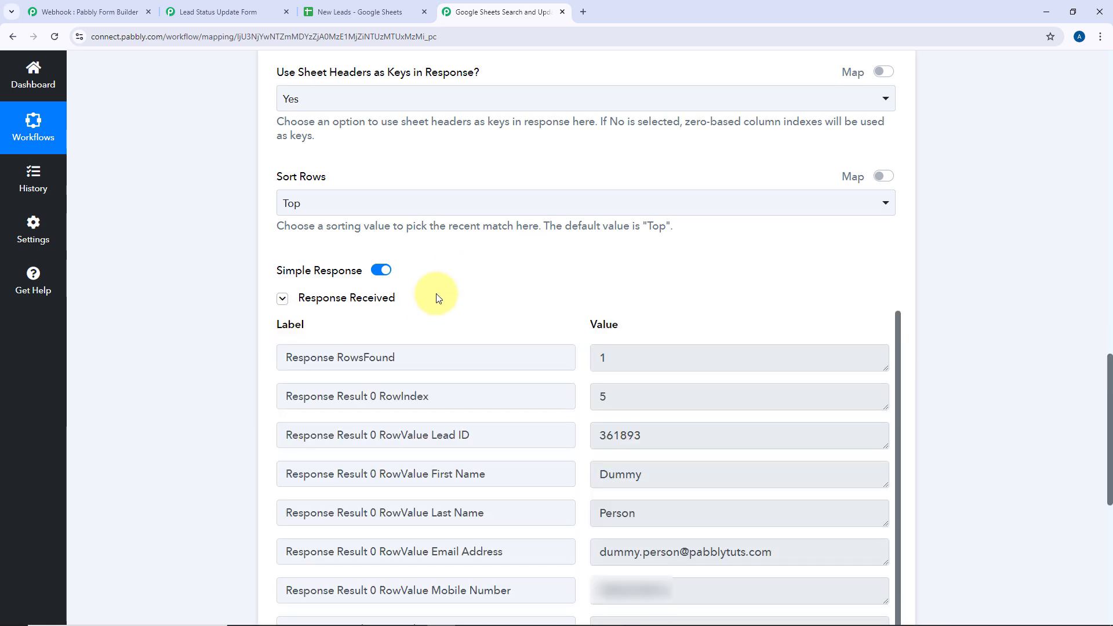
scroll(547, 268, "down", 2)
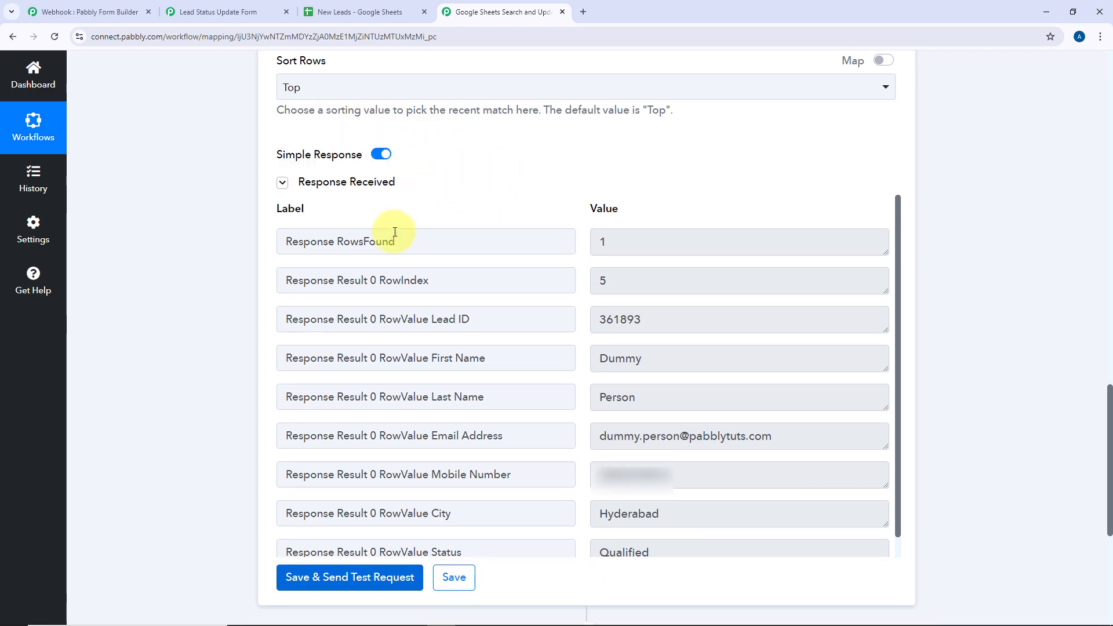
scroll(406, 191, "up", 8)
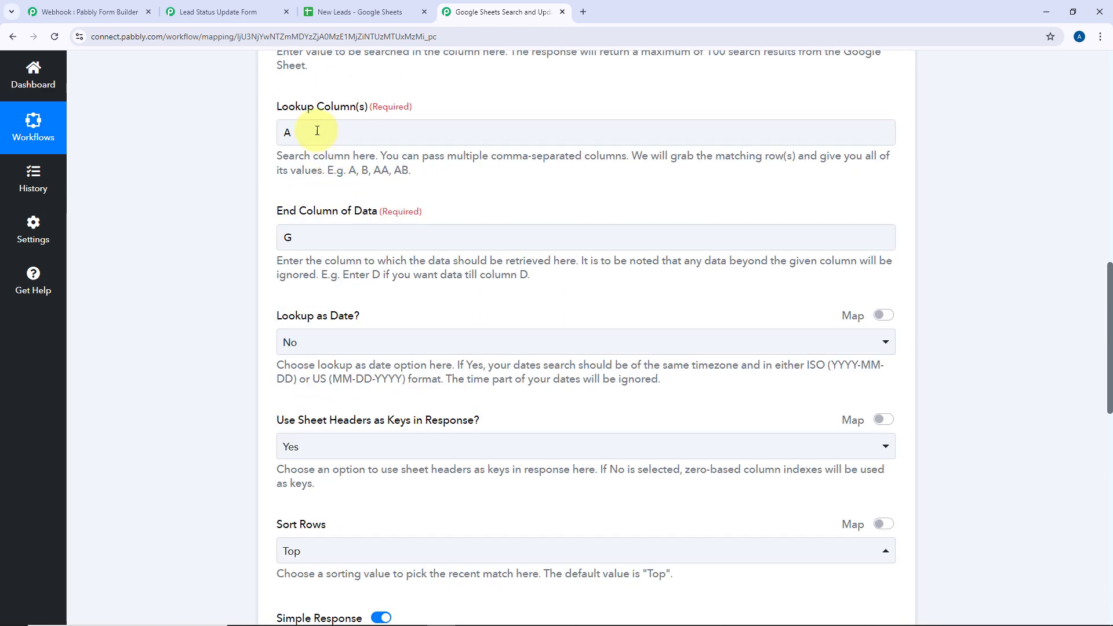
scroll(317, 131, "up", 2)
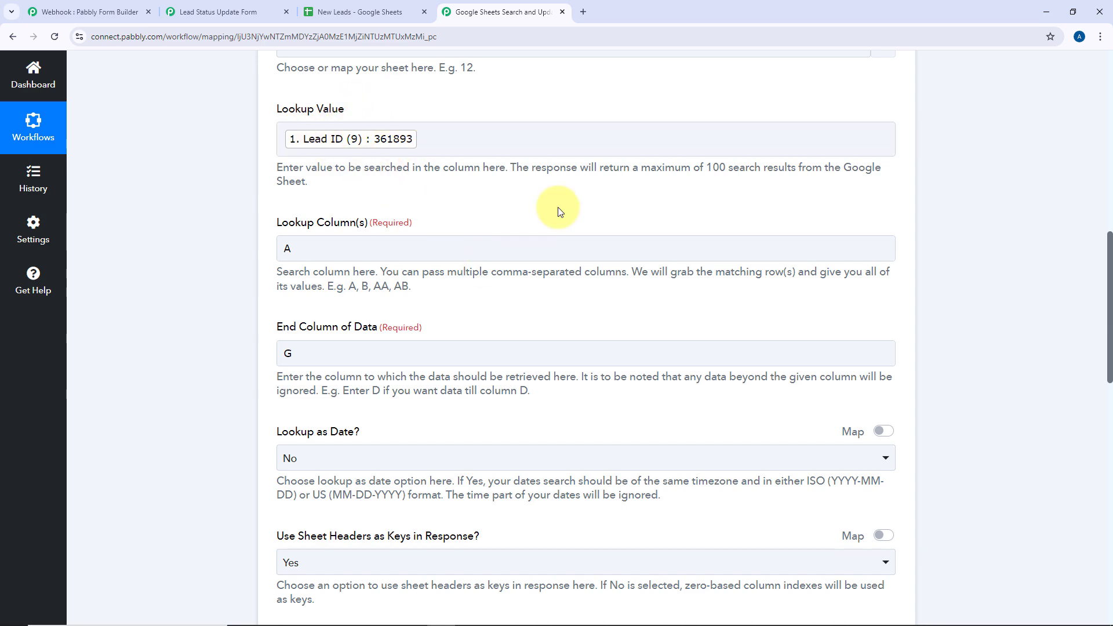
scroll(560, 212, "down", 10)
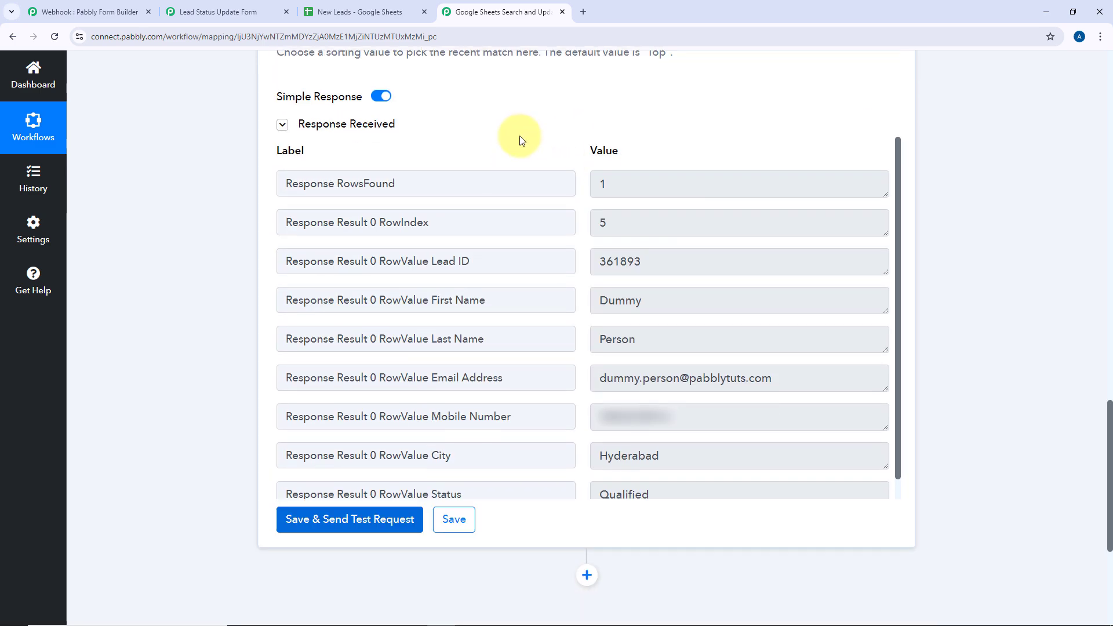
double_click(634, 220)
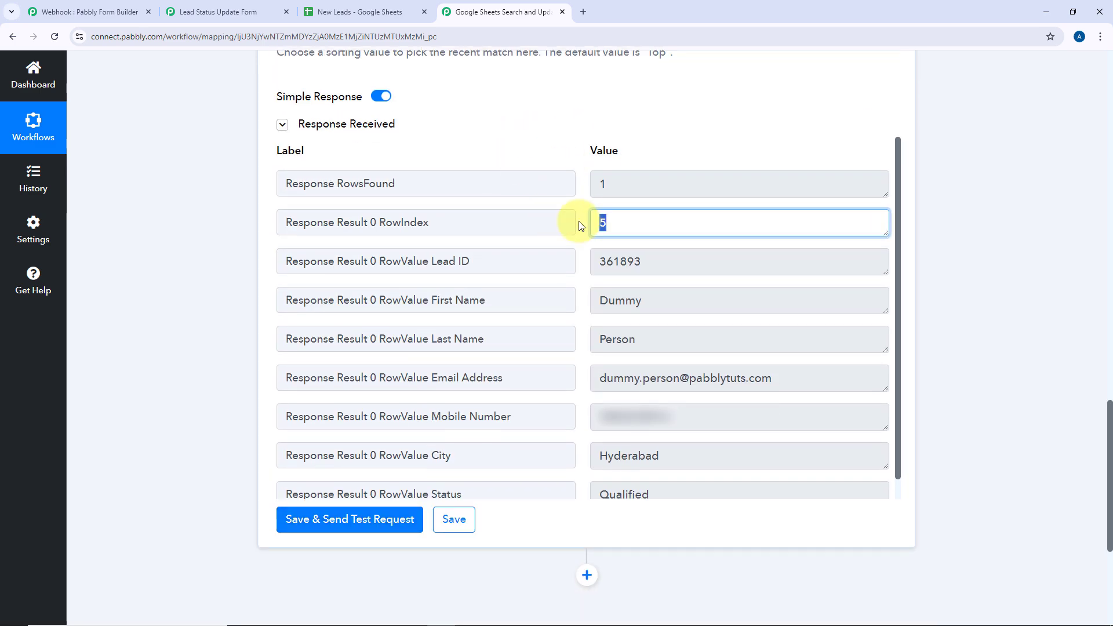
left_click(338, 8)
left_click(162, 329)
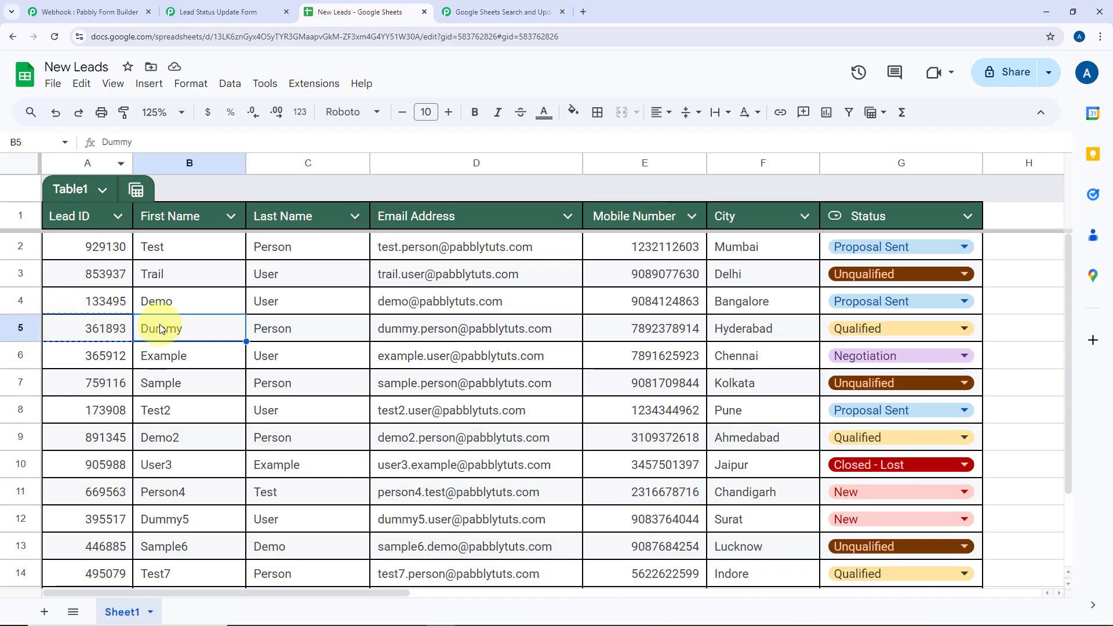
left_click(203, 8)
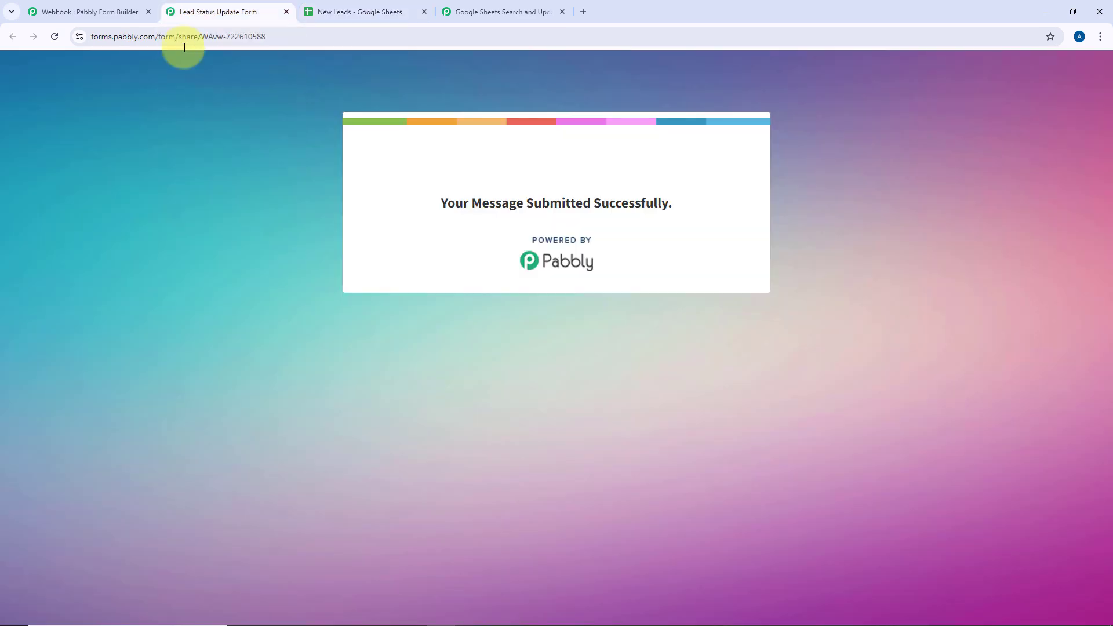
left_click(337, 9)
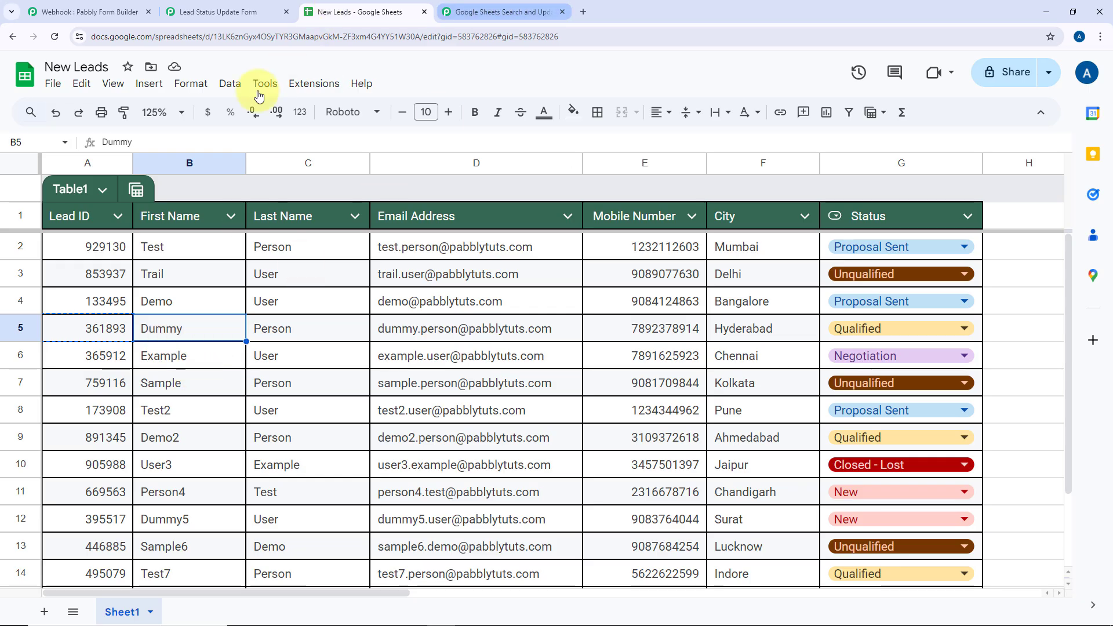
left_click_drag(109, 335, 899, 328)
left_click(498, 12)
double_click(643, 219)
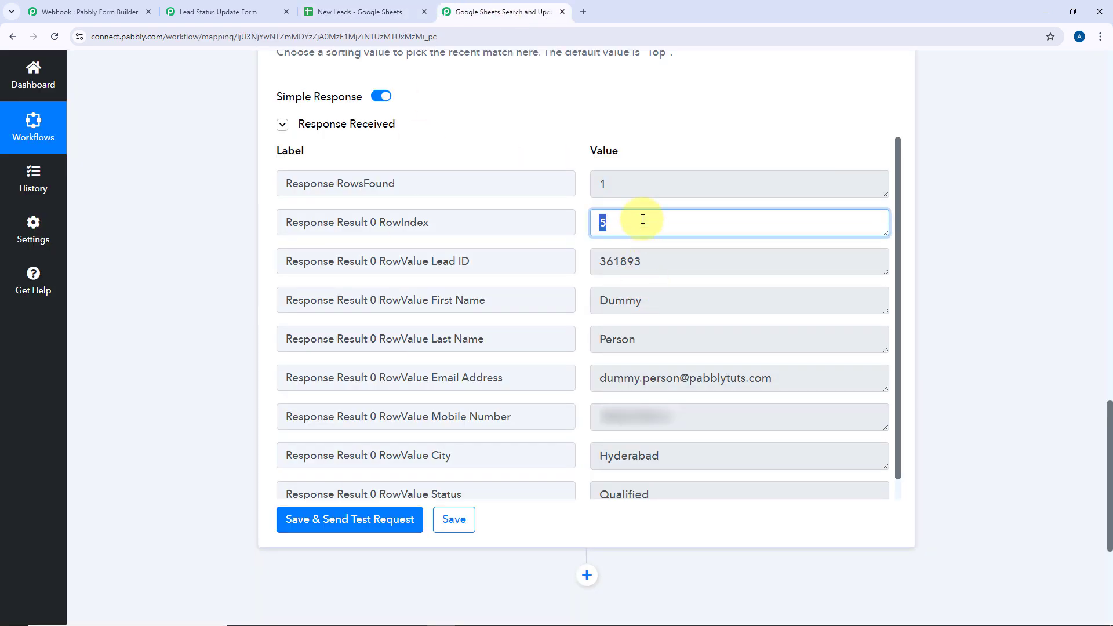
left_click_drag(645, 261, 593, 261)
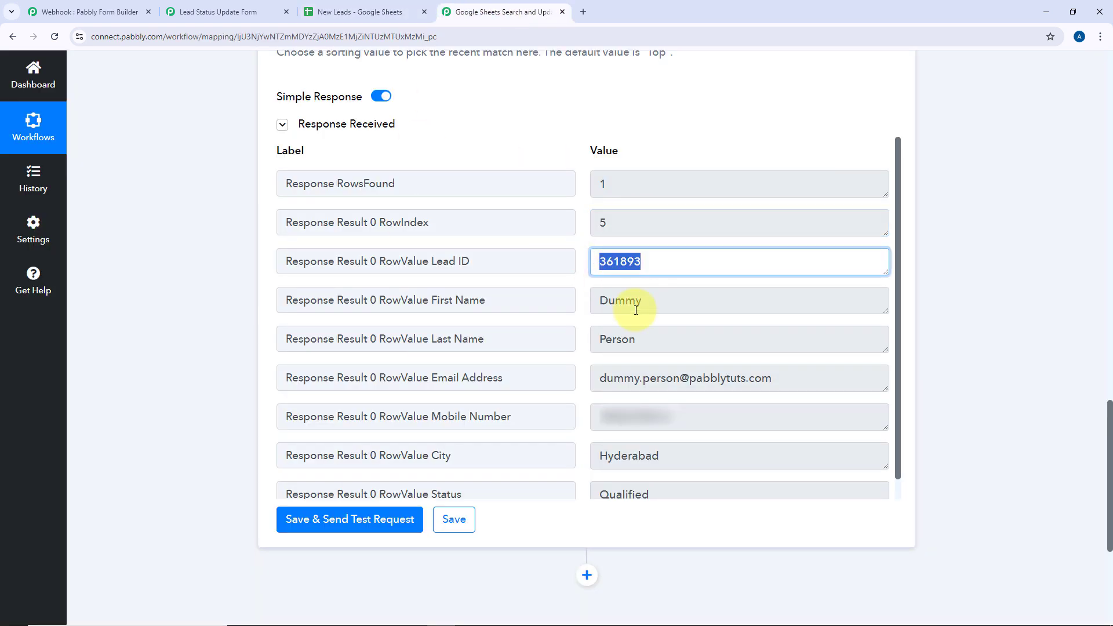
left_click(632, 299)
double_click(632, 299)
left_click_drag(603, 339, 561, 382)
scroll(561, 348, "down", 1)
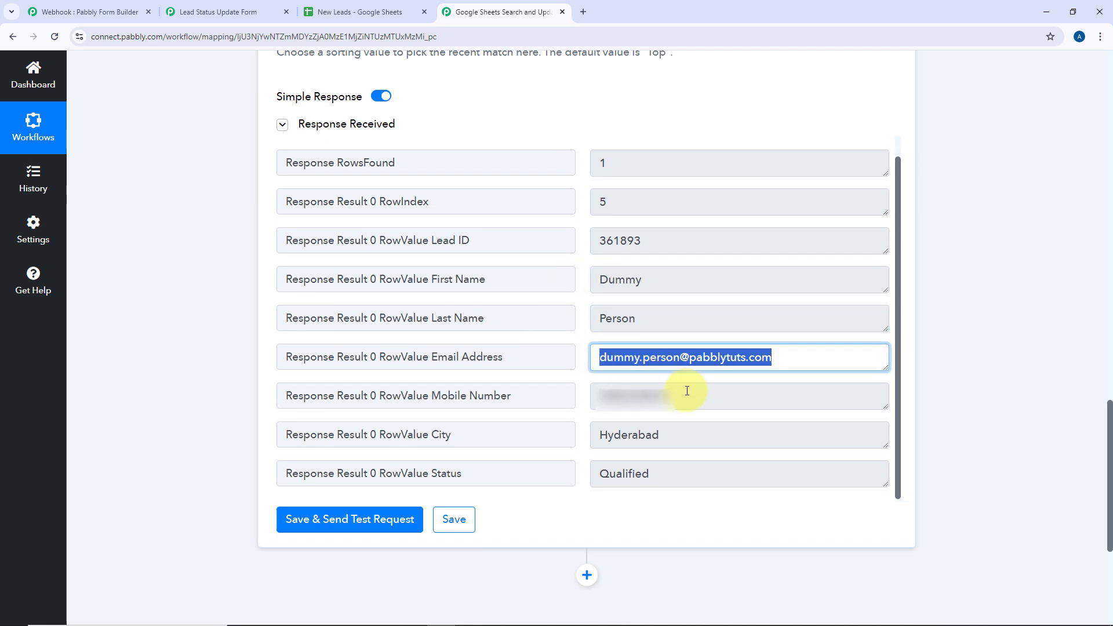
left_click_drag(684, 391, 586, 412)
double_click(665, 435)
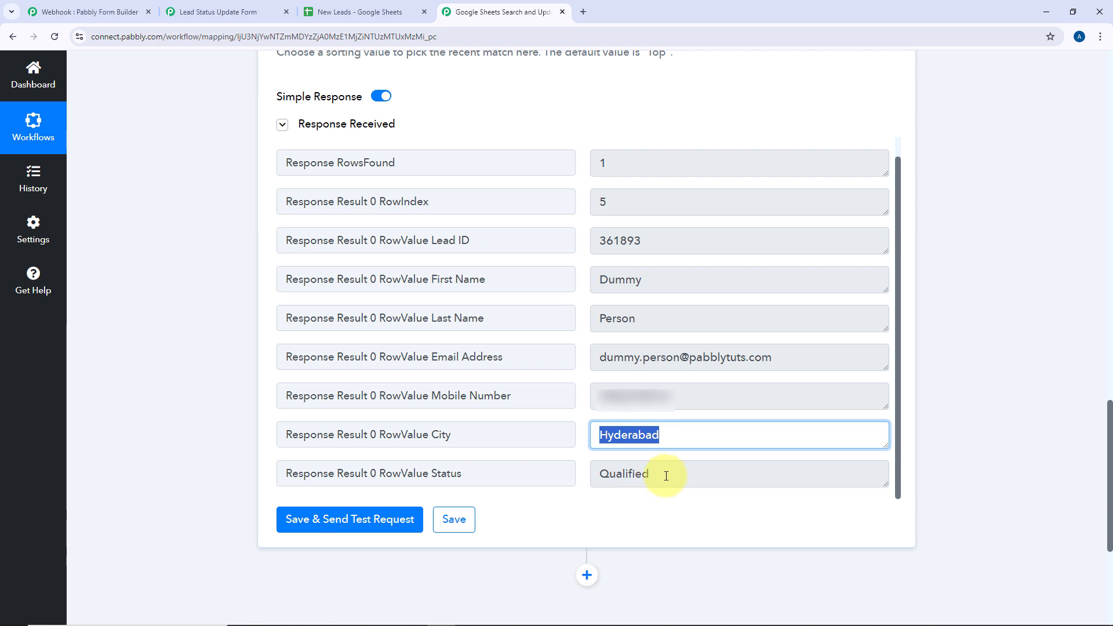
double_click(667, 476)
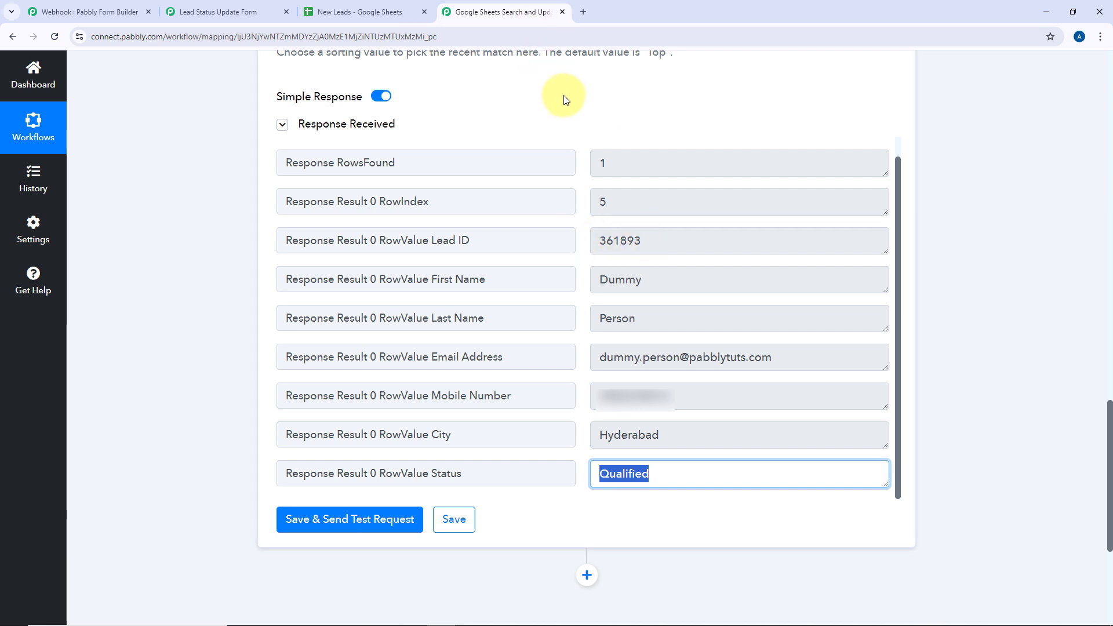
left_click(552, 114)
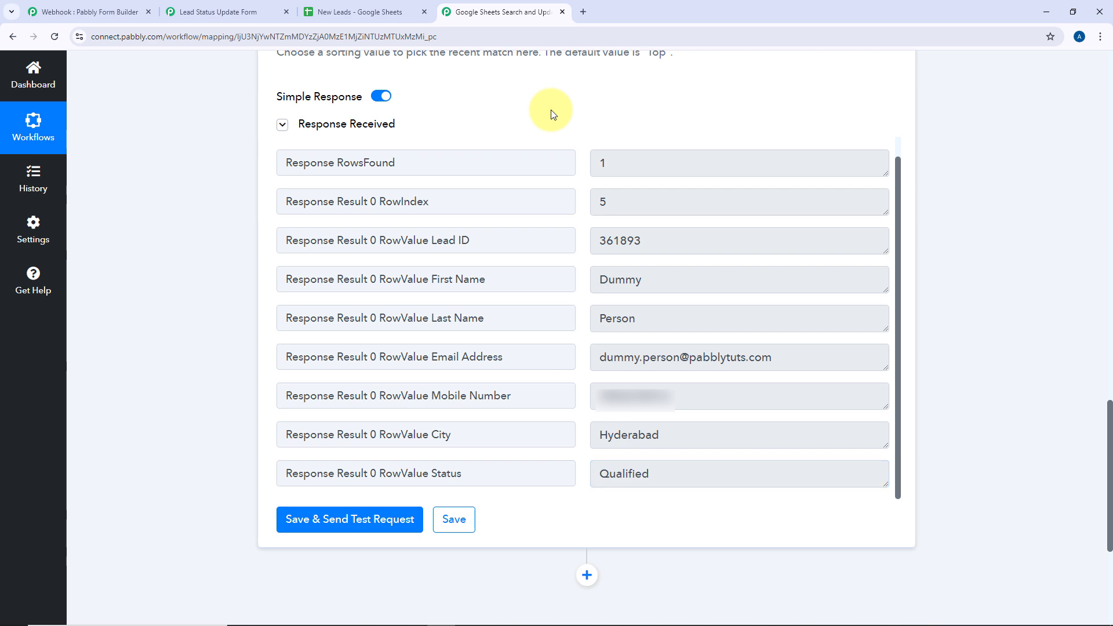
scroll(551, 113, "up", 18)
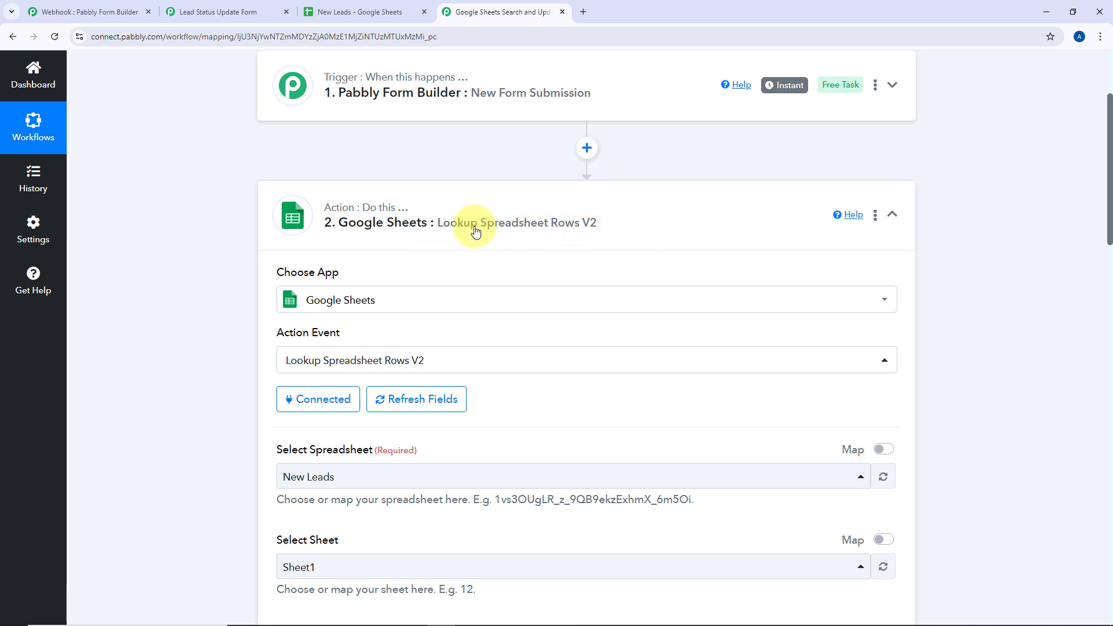
Review the submitted form and New Leads sheet, then add a third step below the lookup
scroll(475, 231, "down", 2)
left_click(218, 12)
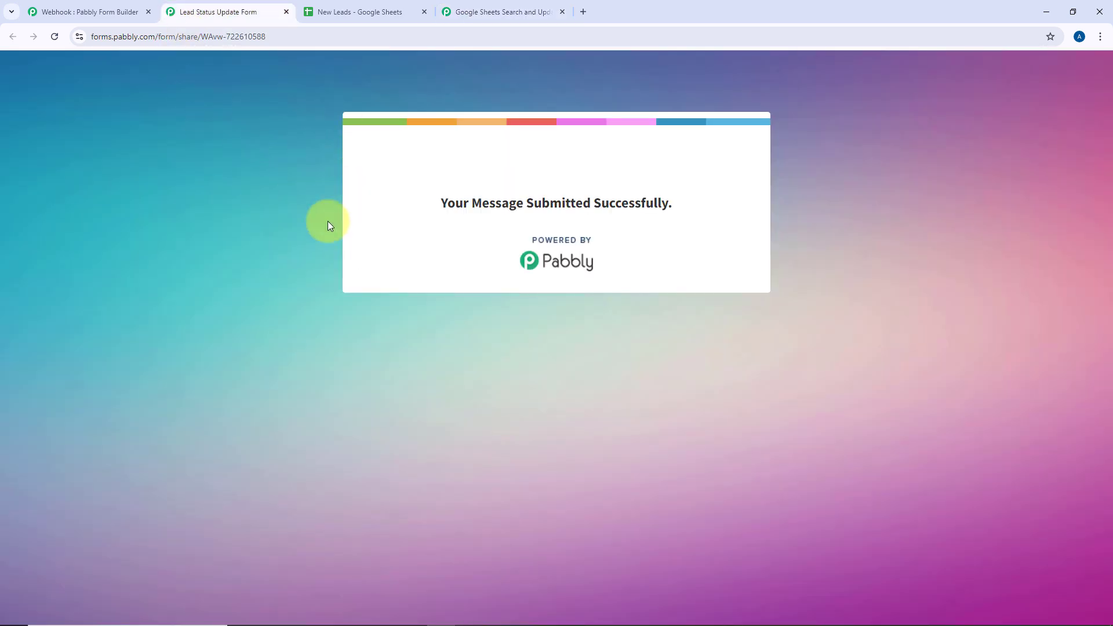
left_click(459, 10)
scroll(216, 211, "down", 5)
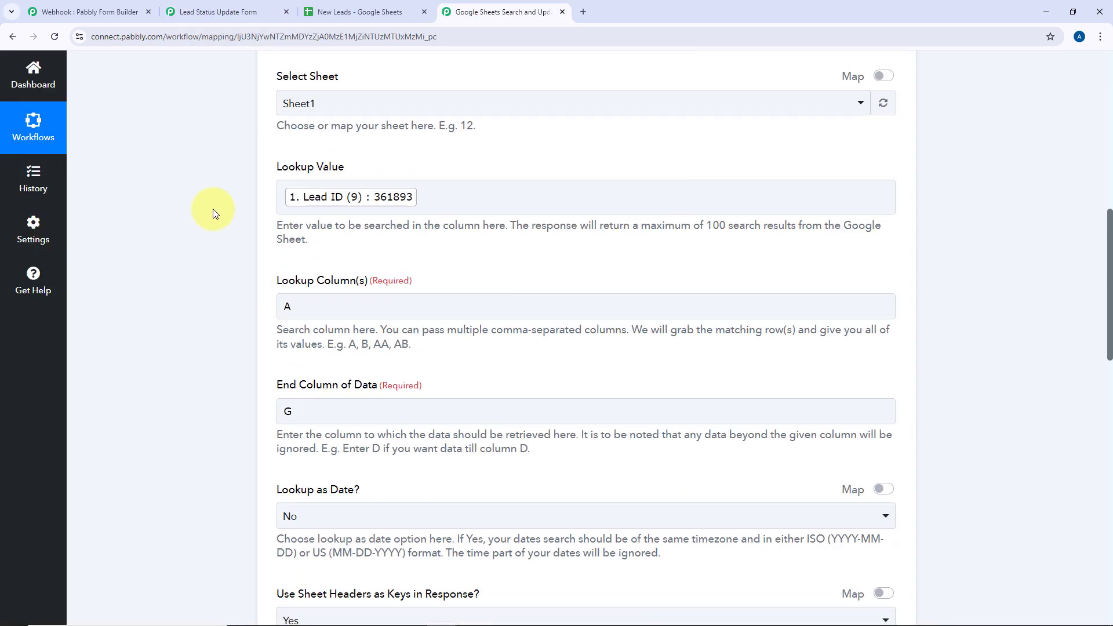
scroll(213, 214, "down", 5)
left_click(354, 12)
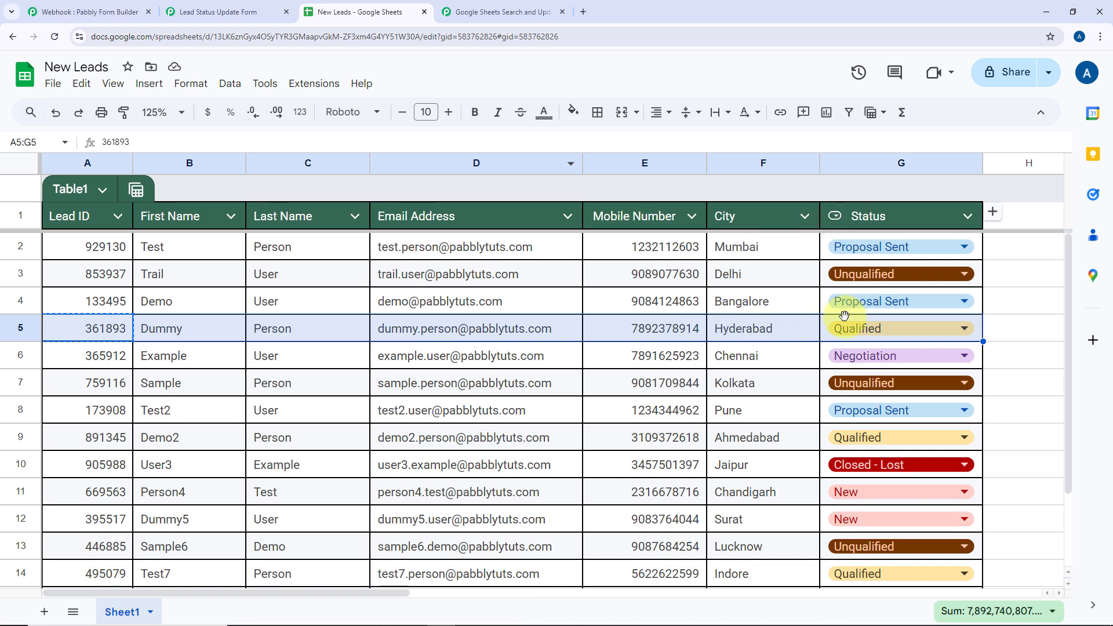
left_click(782, 325)
left_click(505, 12)
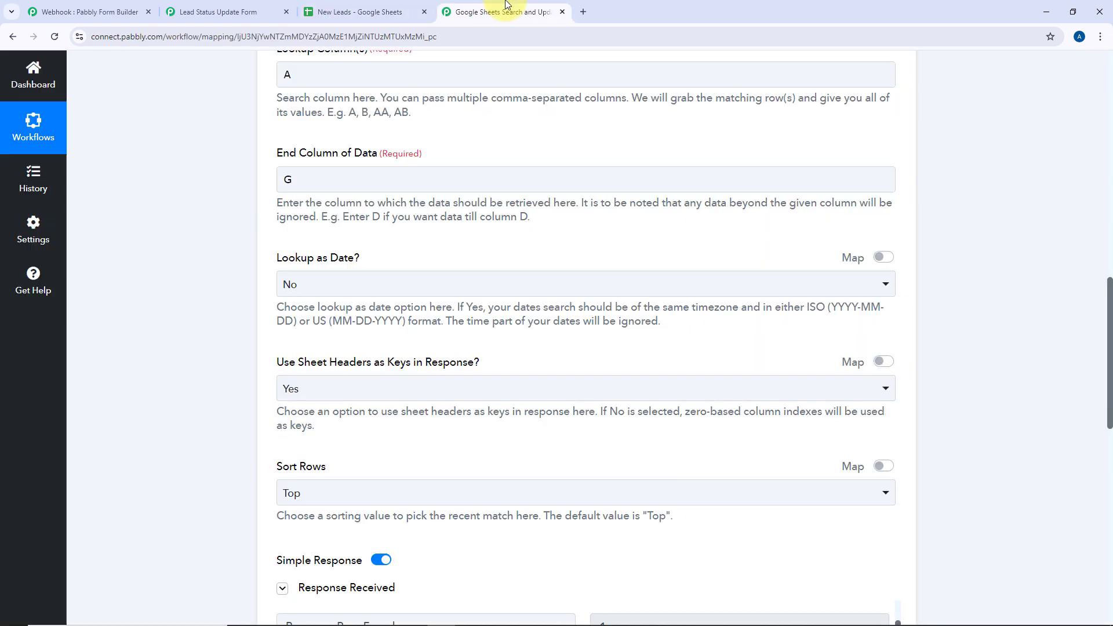
scroll(228, 278, "down", 15)
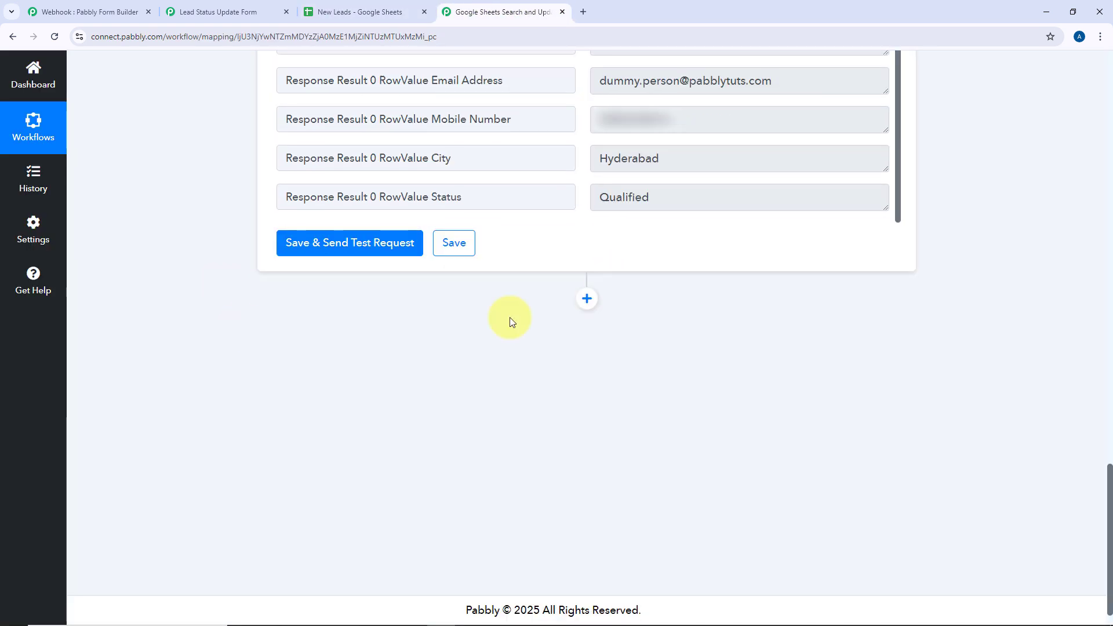
left_click(586, 299)
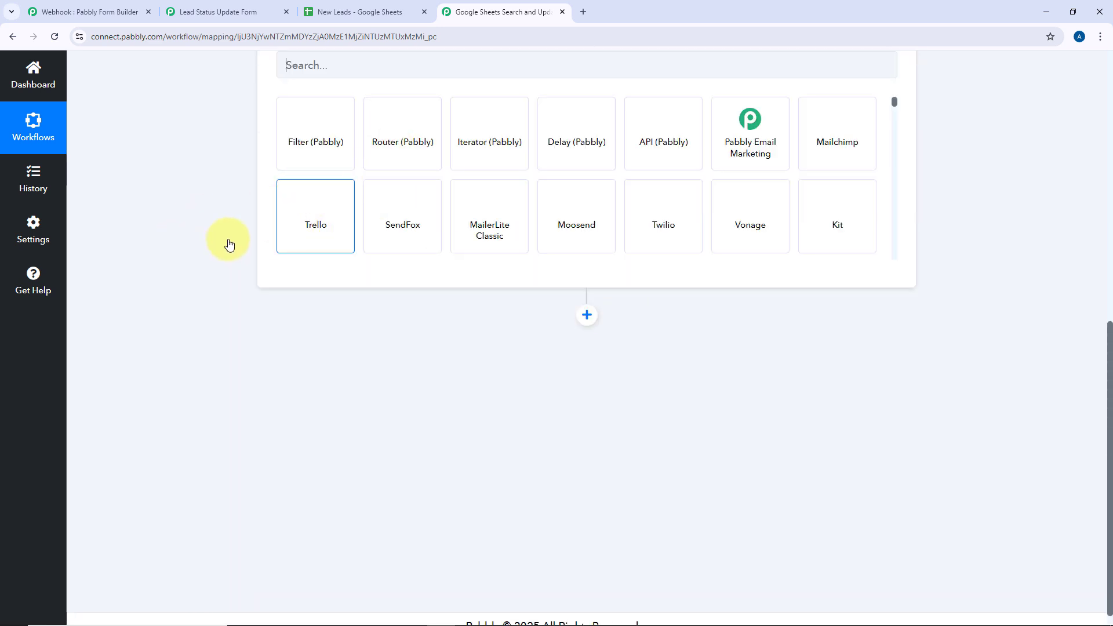
Make the new step a Google Sheets Update Row action and begin its account connection
scroll(234, 258, "up", 6)
scroll(298, 356, "down", 2)
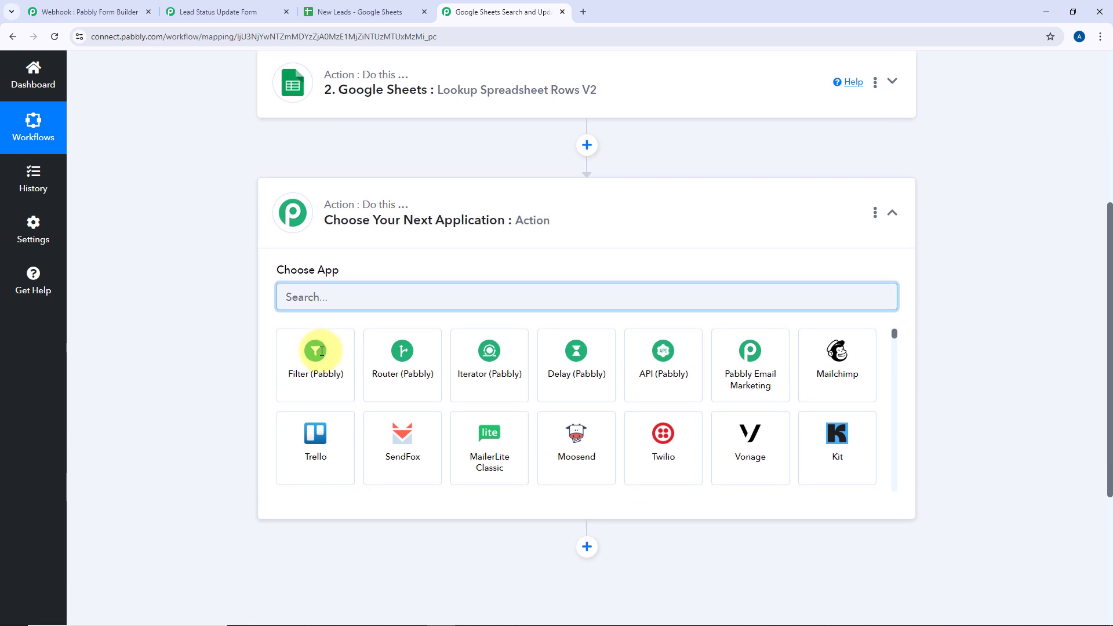
type("Google")
left_click(331, 340)
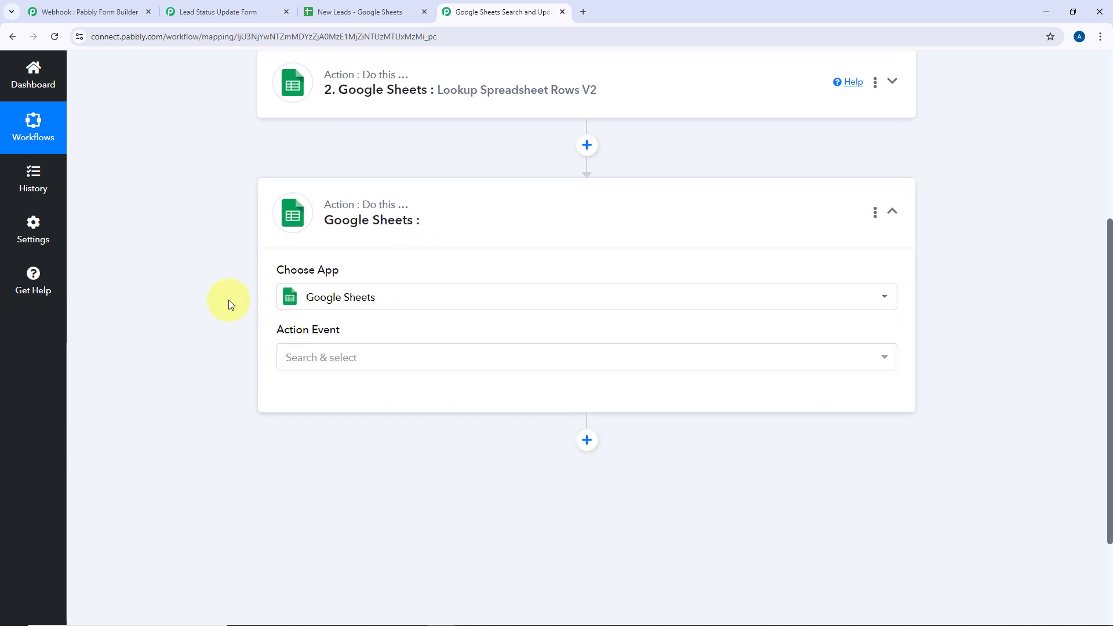
left_click(371, 360)
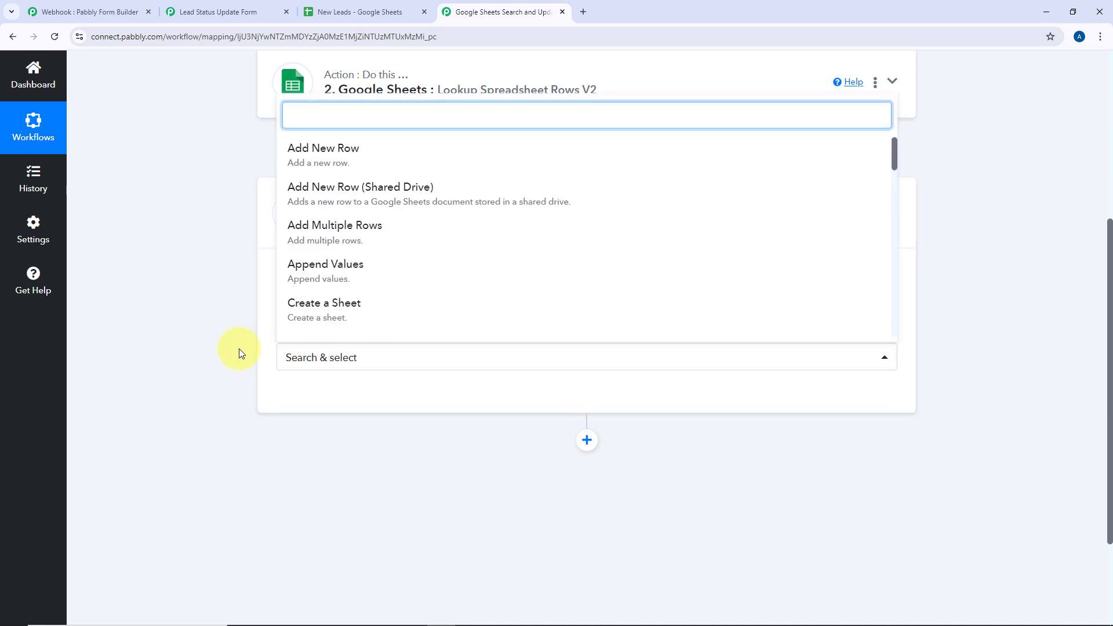
scroll(239, 351, "down", 2)
scroll(369, 391, "down", 7)
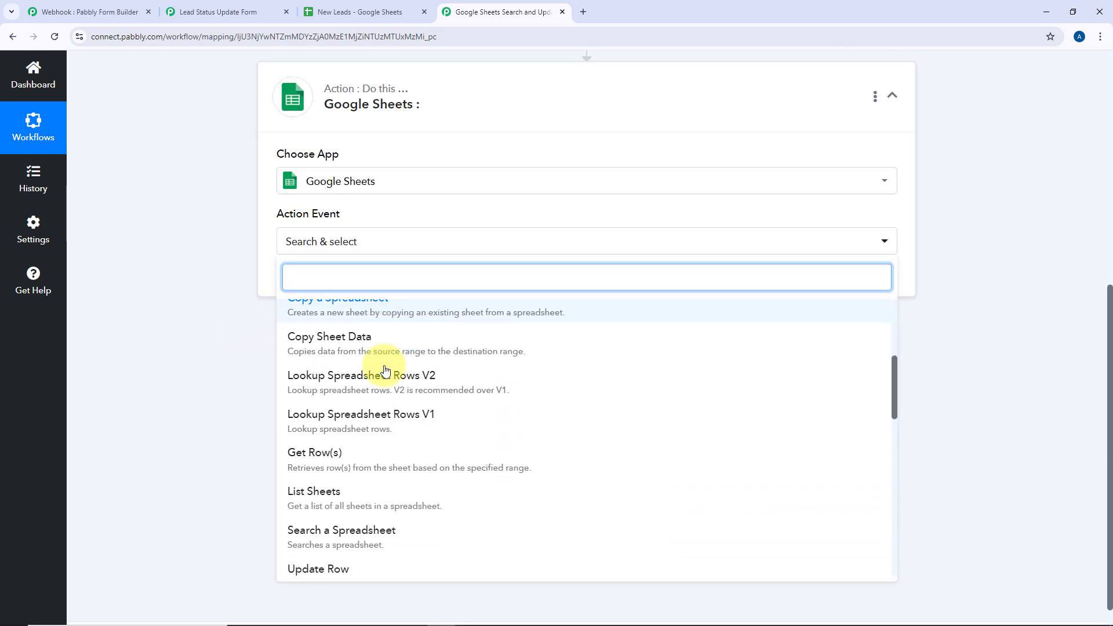
left_click(345, 420)
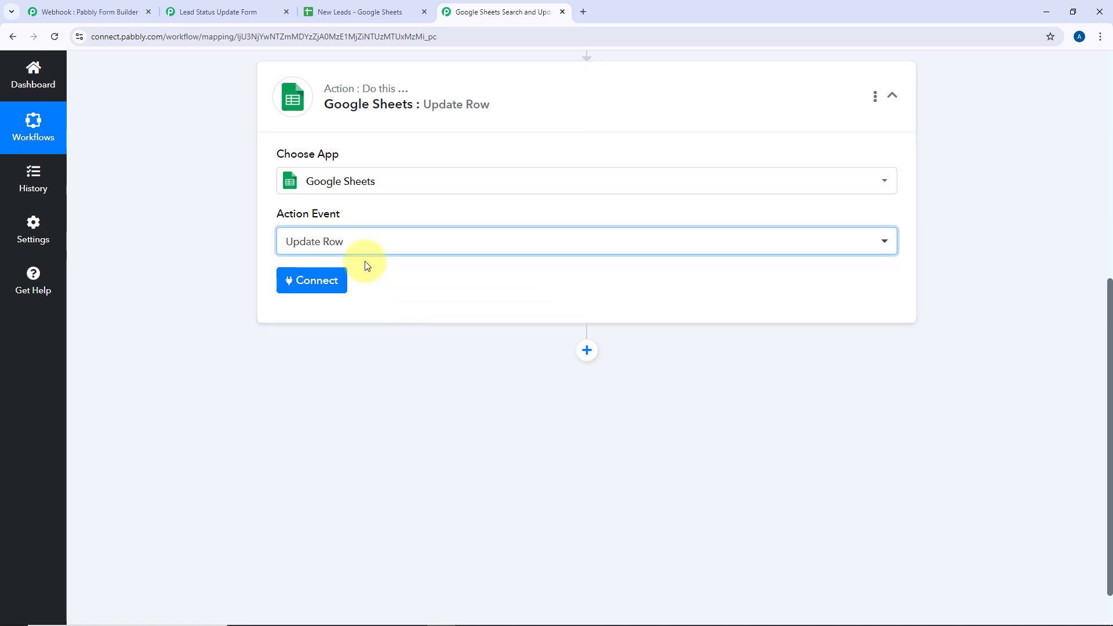
left_click(311, 280)
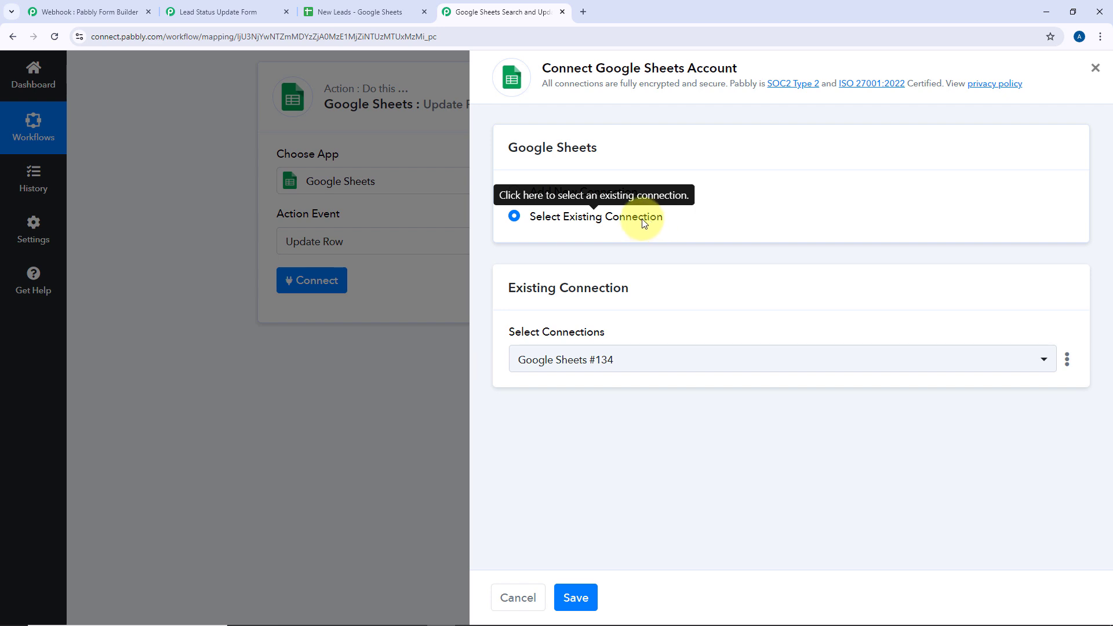
Save the existing Google Sheets connection and target the New Leads spreadsheet, Sheet1
left_click(583, 597)
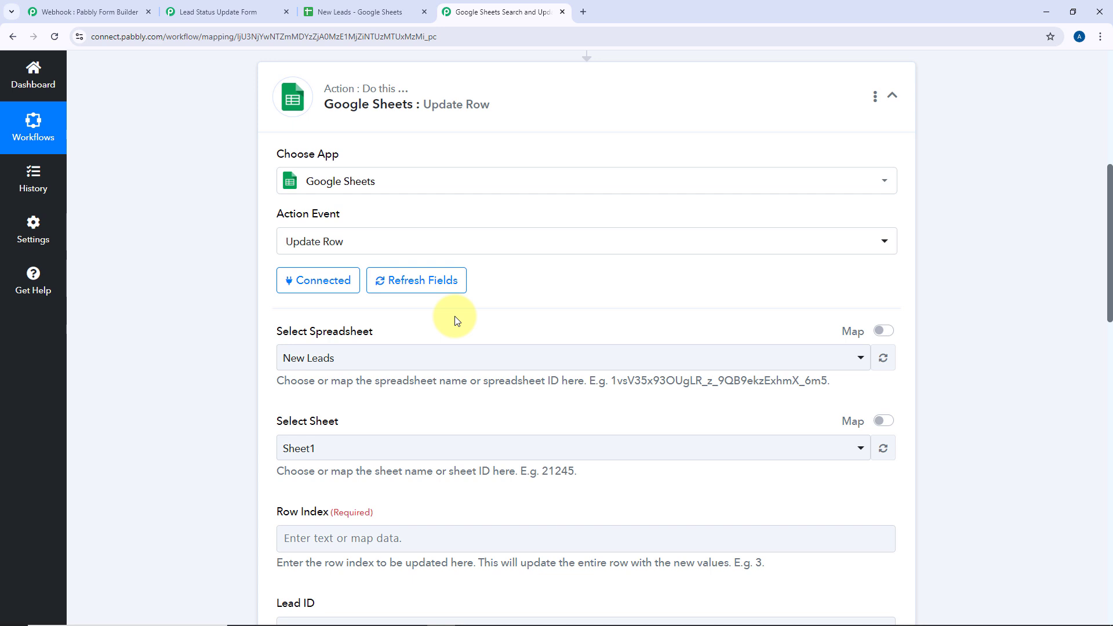
scroll(434, 255, "down", 2)
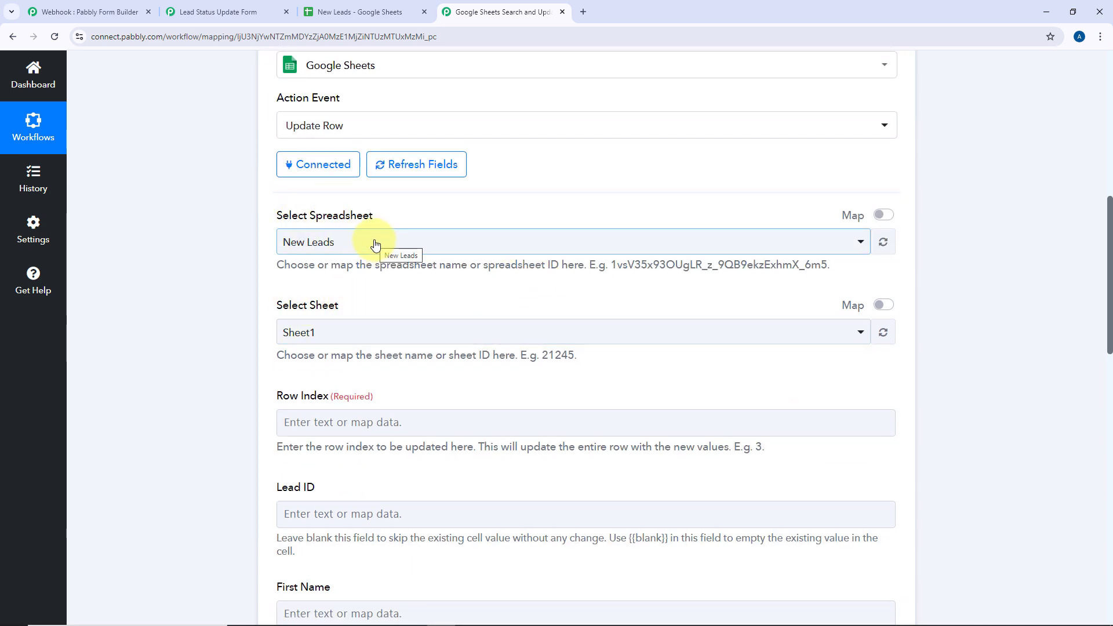
scroll(493, 221, "up", 5)
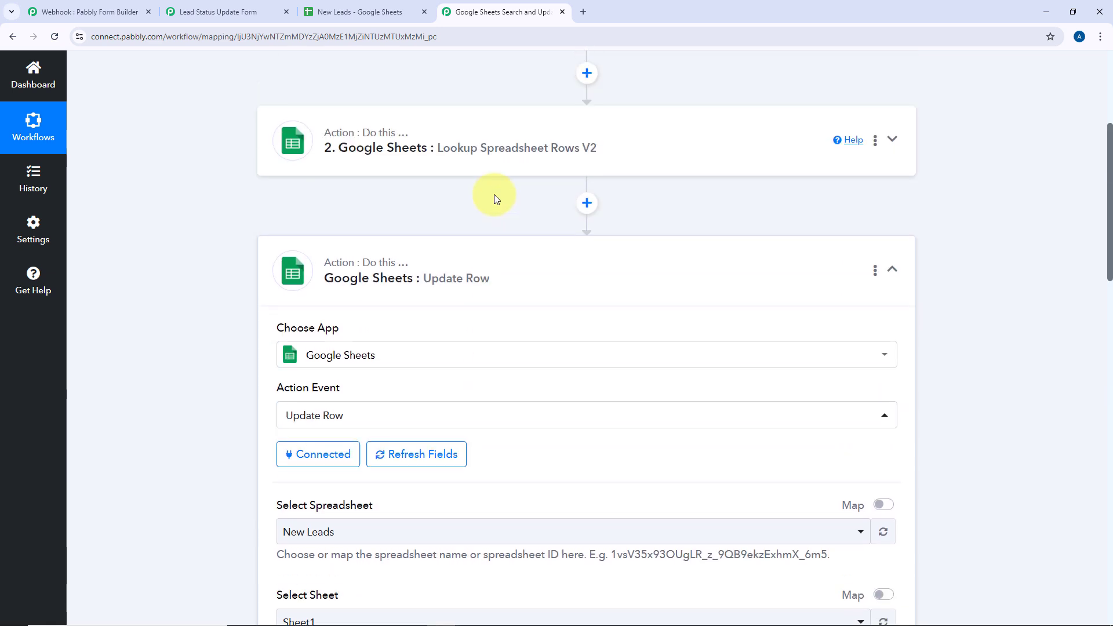
scroll(494, 193, "down", 6)
left_click(385, 184)
left_click(356, 250)
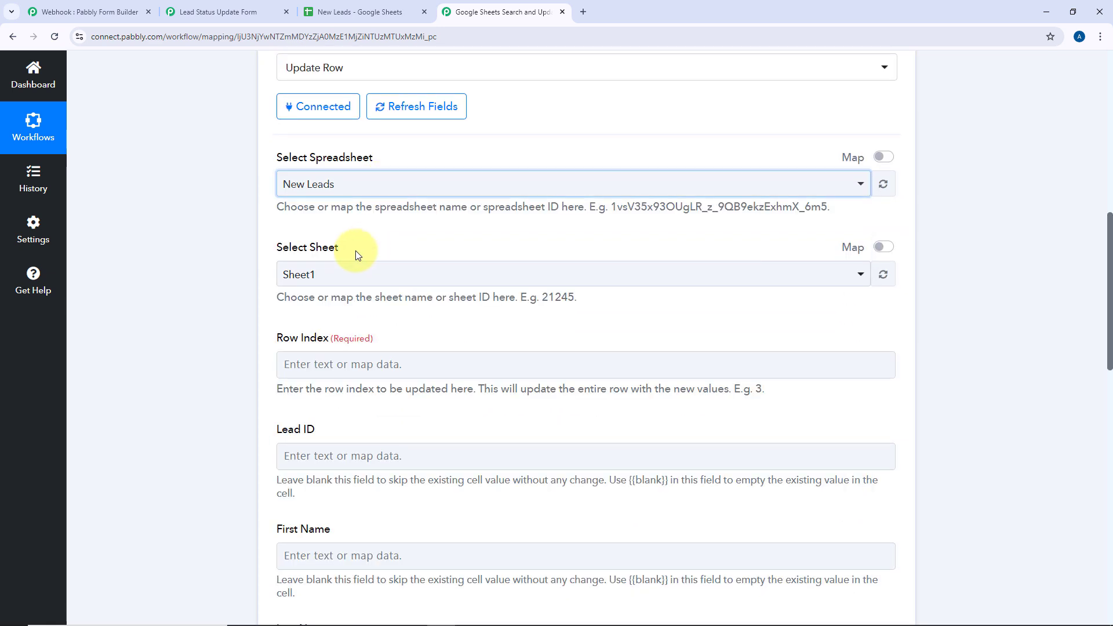
scroll(248, 306, "down", 2)
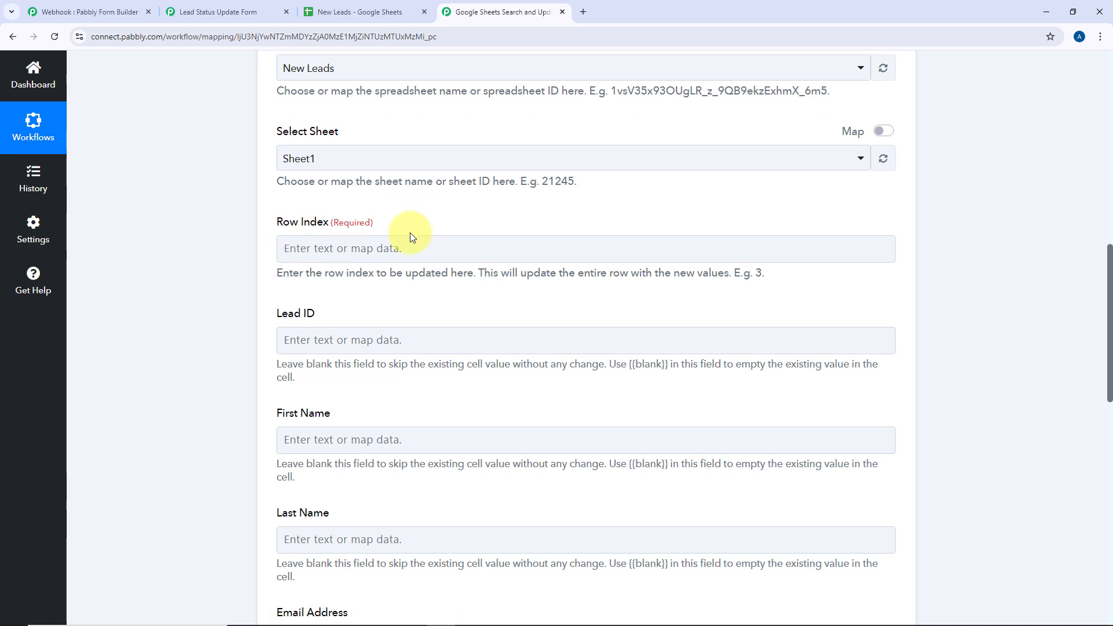
Reopen the Lookup Spreadsheet Rows V2 step's settings
left_click(412, 244)
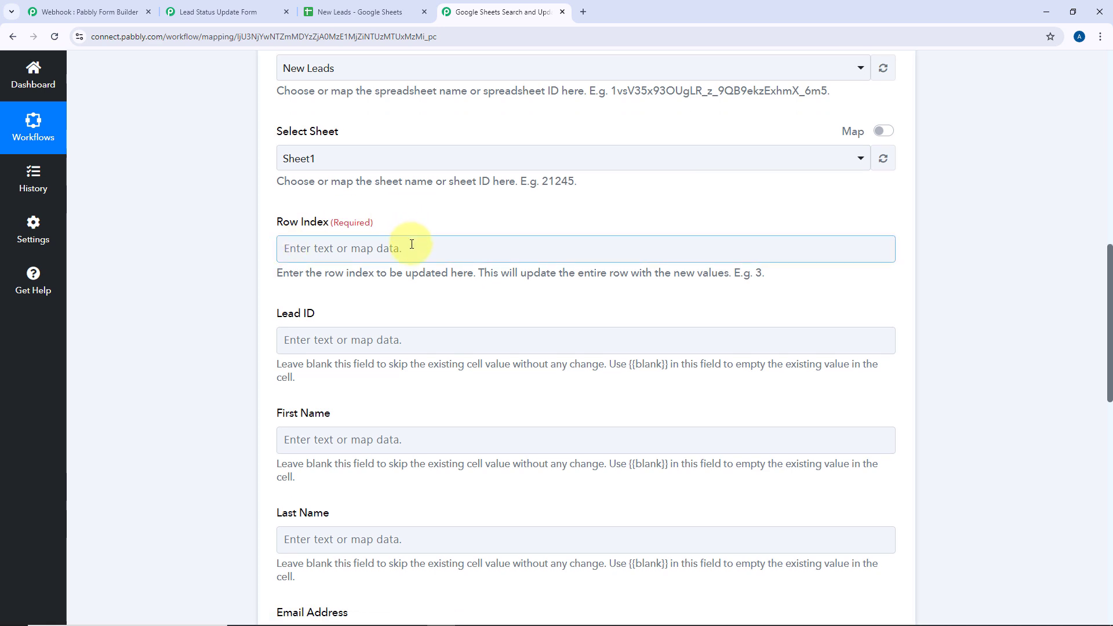
scroll(437, 249, "up", 9)
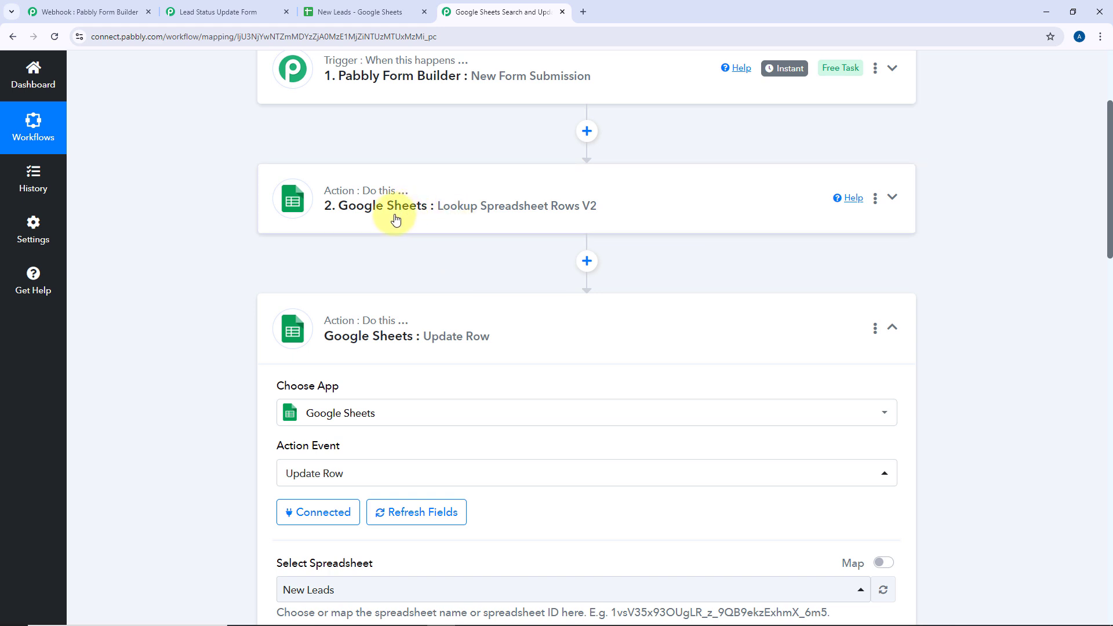
scroll(409, 212, "down", 5)
scroll(415, 199, "up", 4)
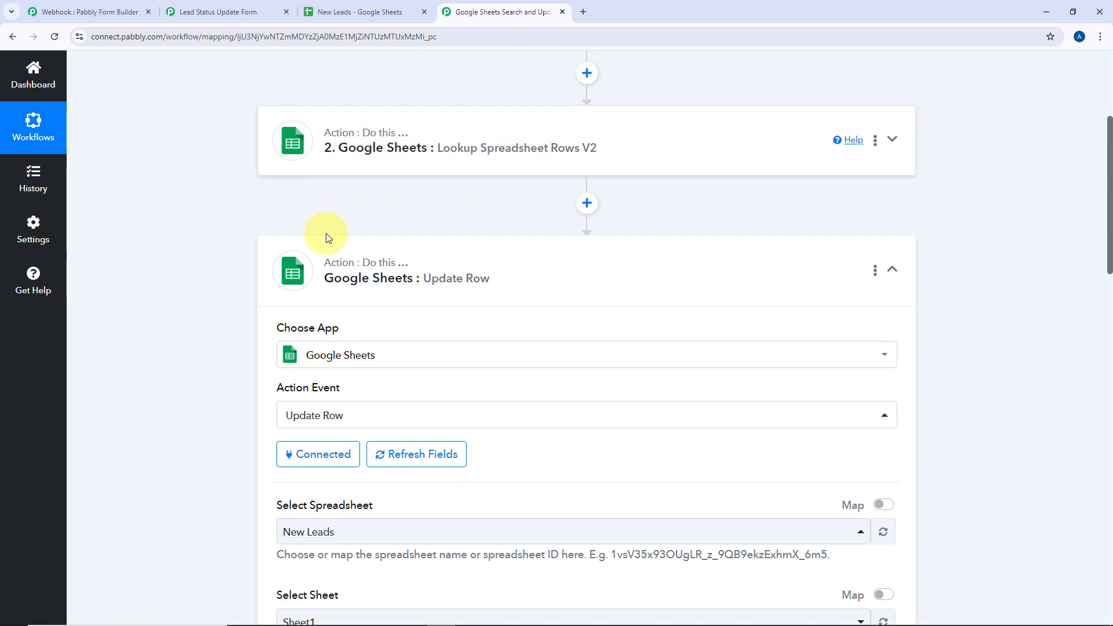
left_click(446, 168)
scroll(252, 257, "down", 15)
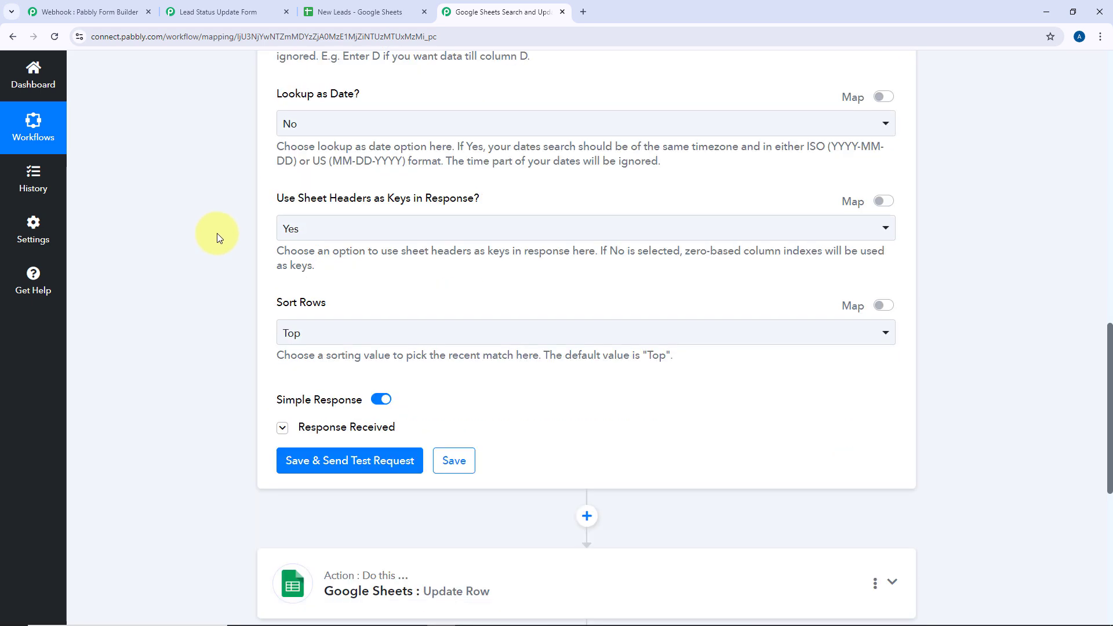
Verify the lookup's RowIndex 5 against the sheet and expand the Update Row action
scroll(217, 233, "down", 4)
left_click(282, 173)
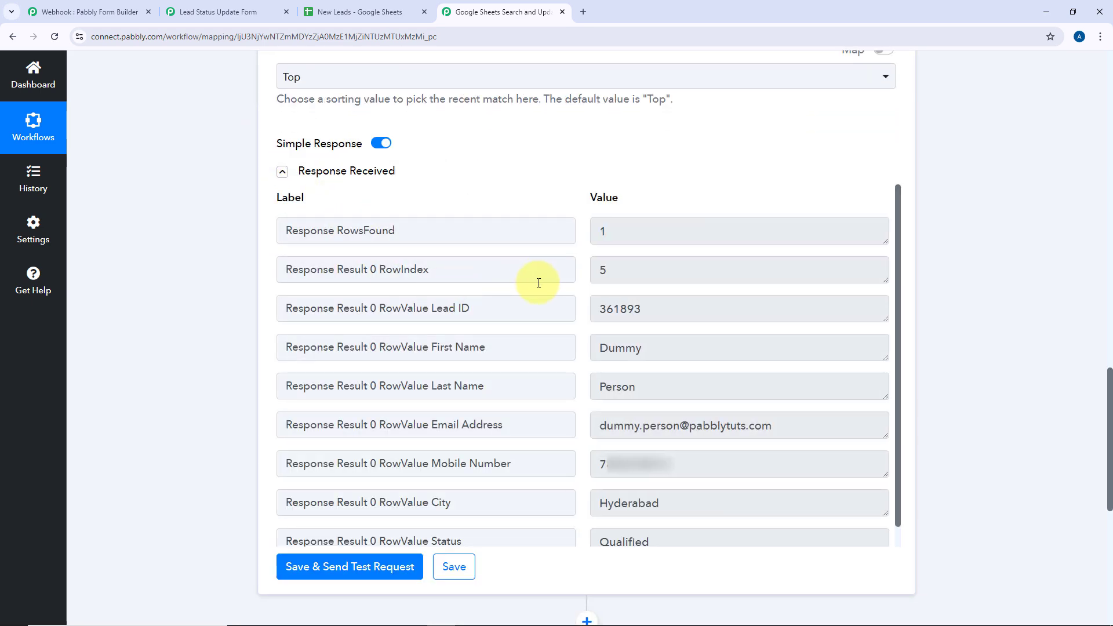
left_click(348, 16)
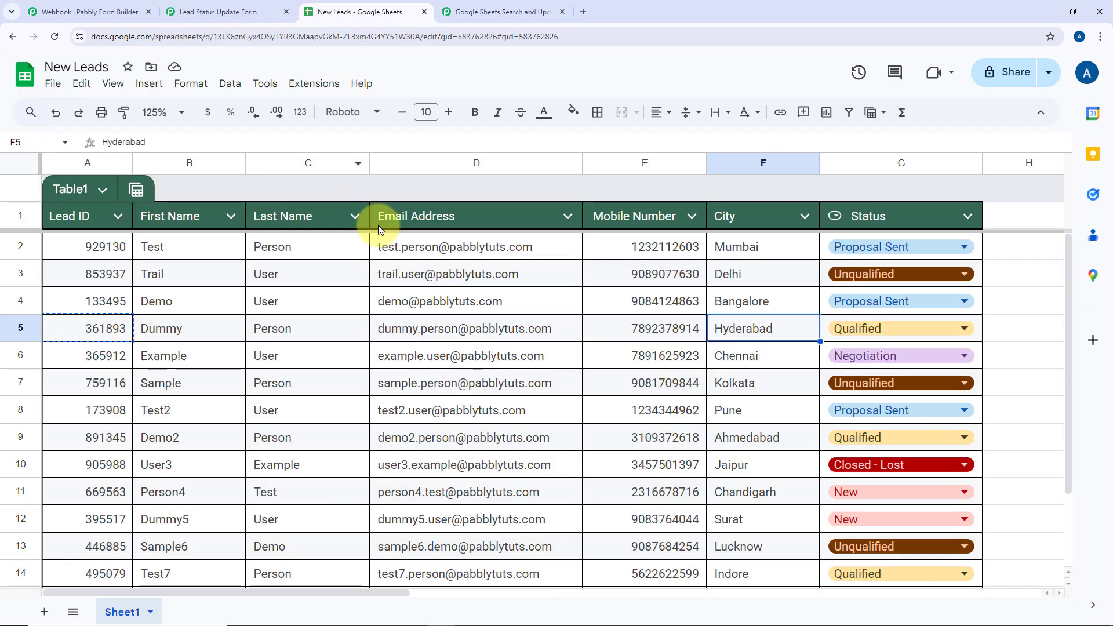
left_click(489, 7)
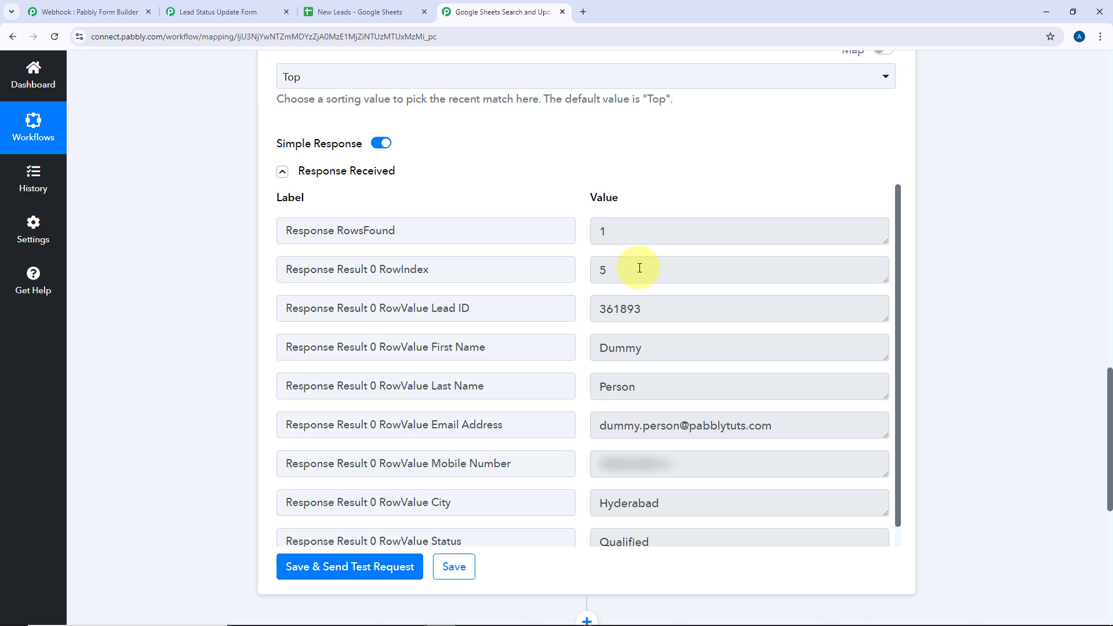
left_click_drag(628, 268, 584, 270)
left_click(584, 270)
scroll(244, 327, "down", 5)
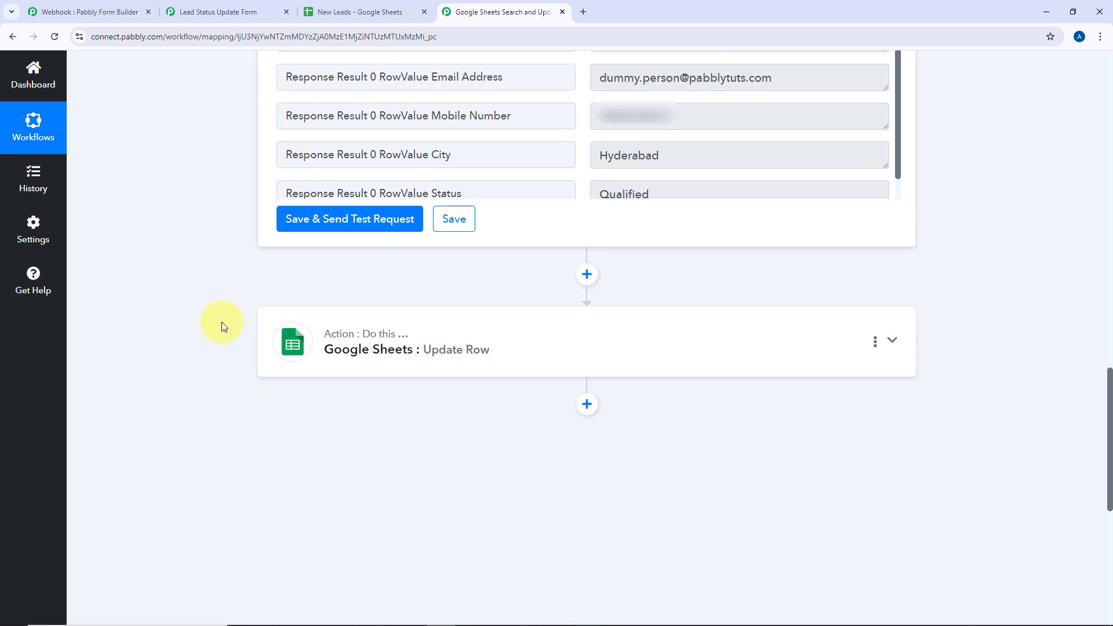
left_click(464, 331)
Map the lookup step's RowIndex into the Update Row action's Row Index field
scroll(451, 334, "up", 20)
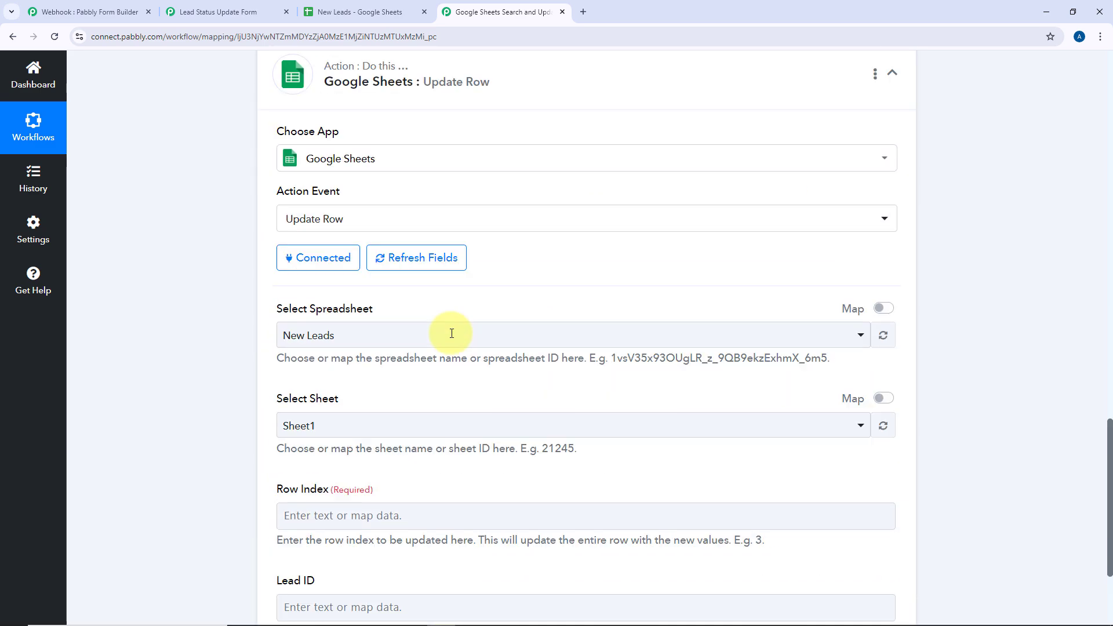
scroll(450, 333, "down", 7)
left_click(324, 259)
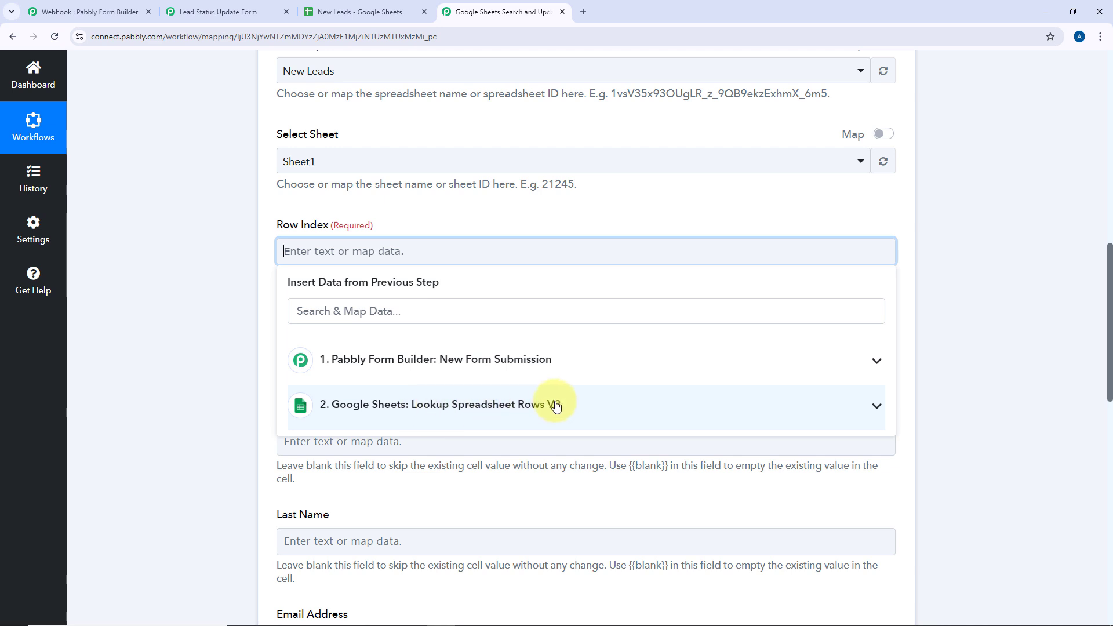
left_click(496, 404)
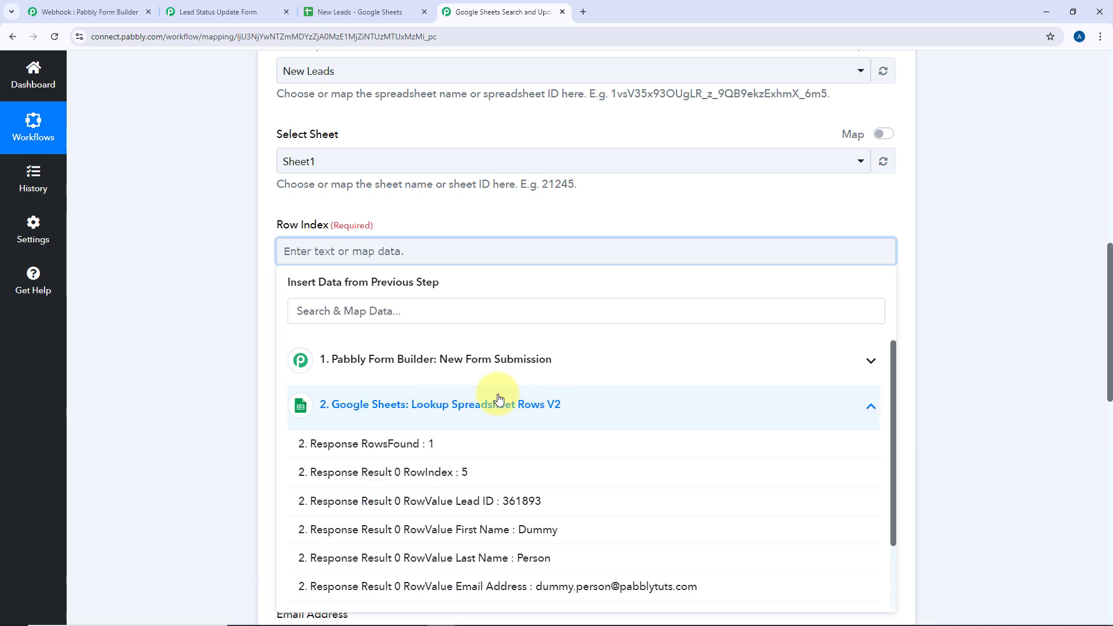
left_click(430, 472)
left_click(454, 218)
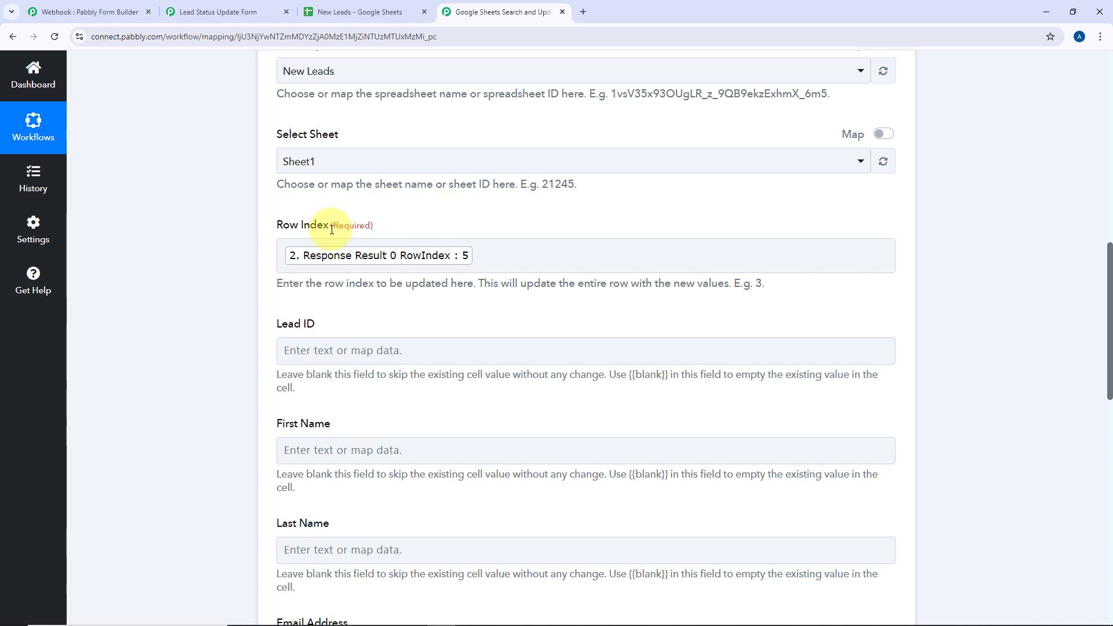
scroll(332, 229, "down", 2)
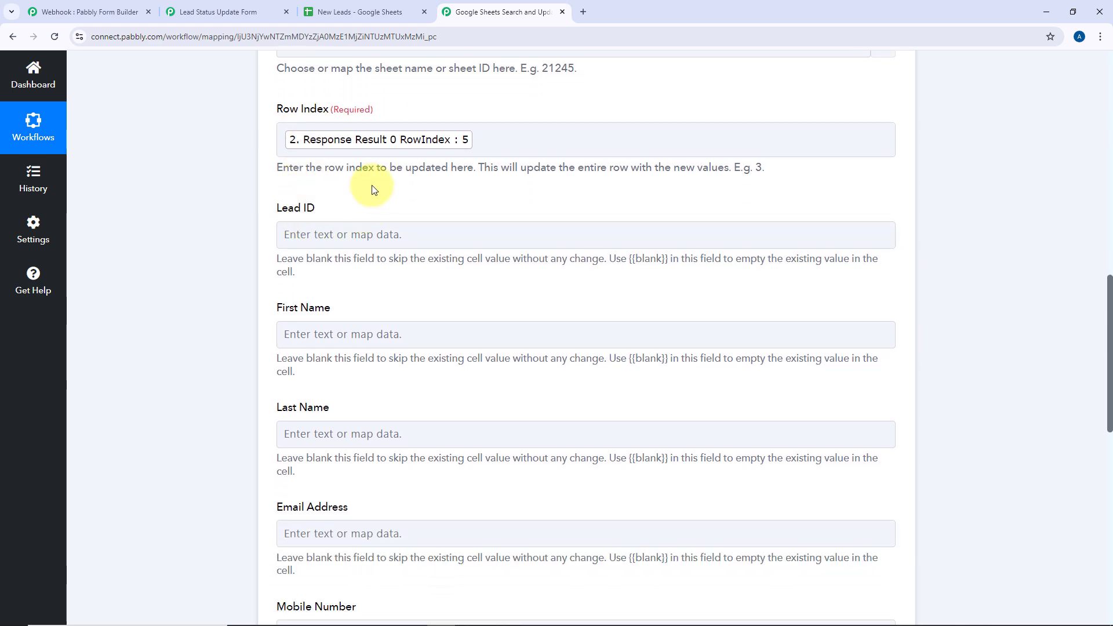
left_click(359, 11)
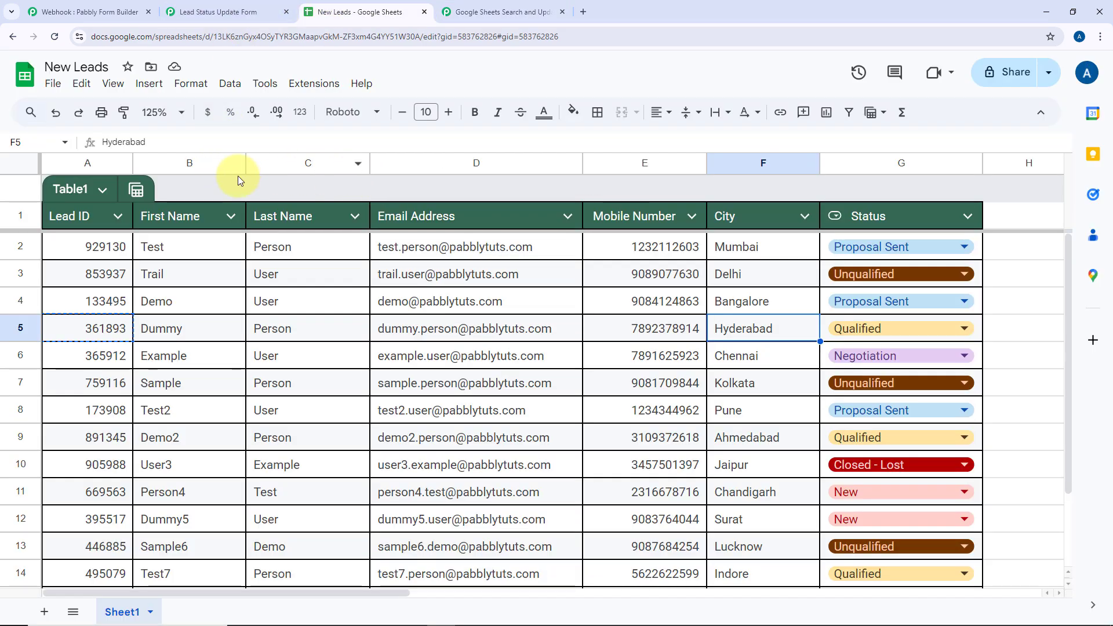
left_click(504, 12)
scroll(302, 212, "down", 2)
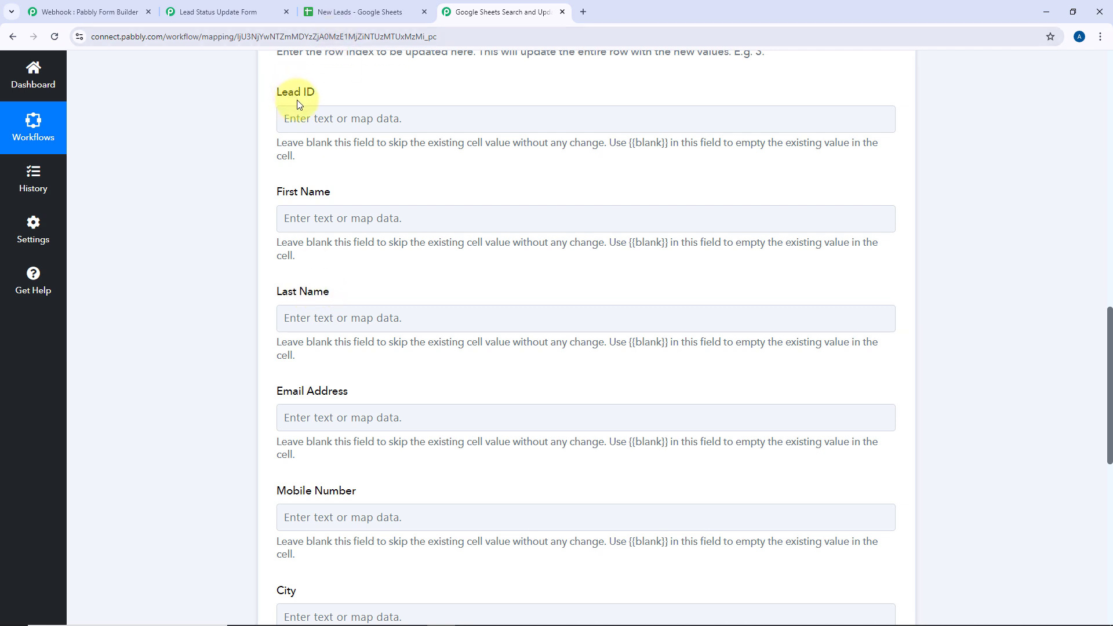
Review the Update Row fields and check the Dummy lead's Status cell G5 in the sheet
left_click(339, 113)
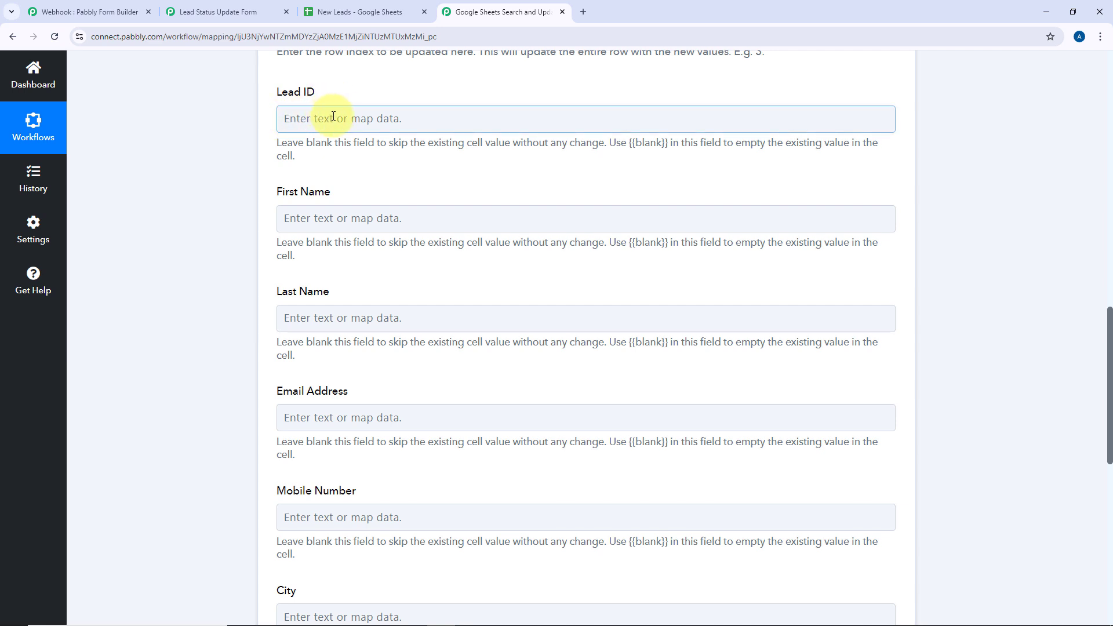
scroll(333, 116, "down", 2)
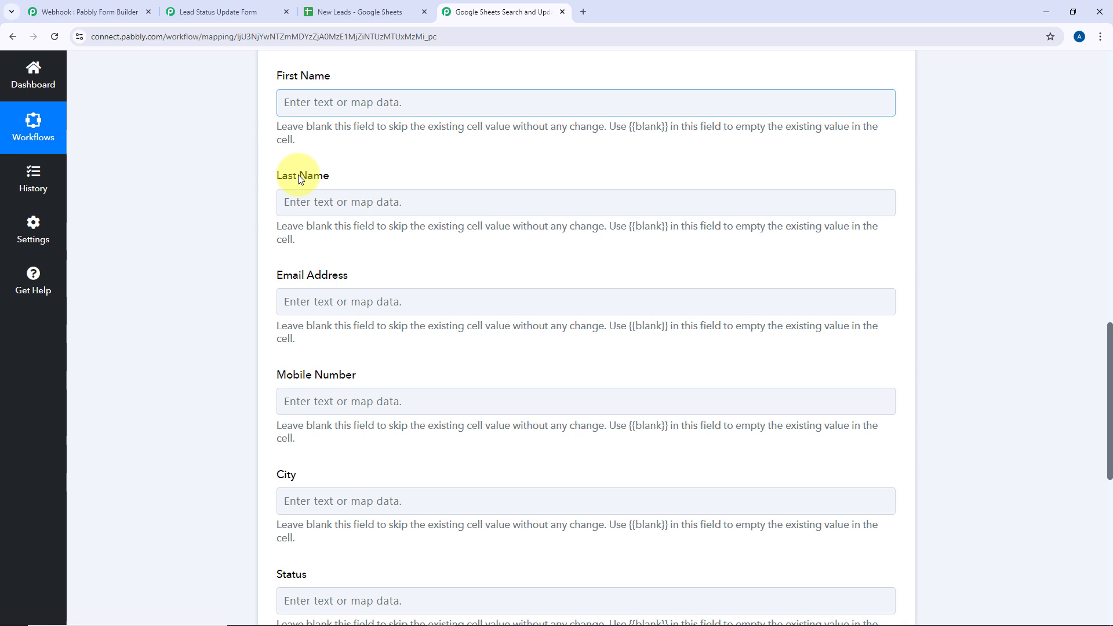
left_click(371, 202)
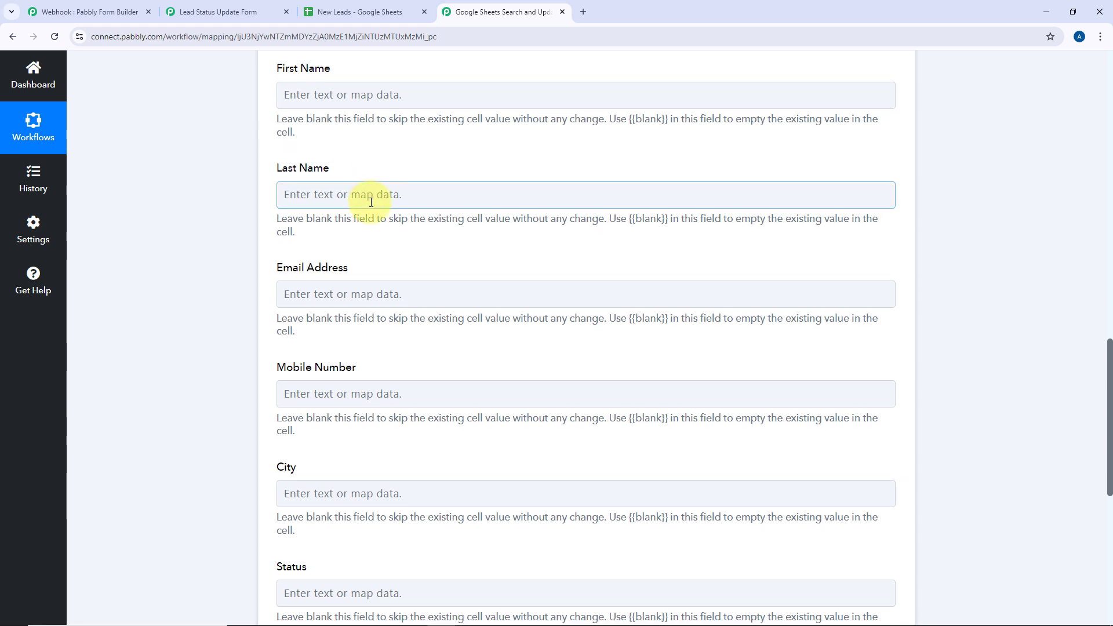
scroll(371, 202, "down", 2)
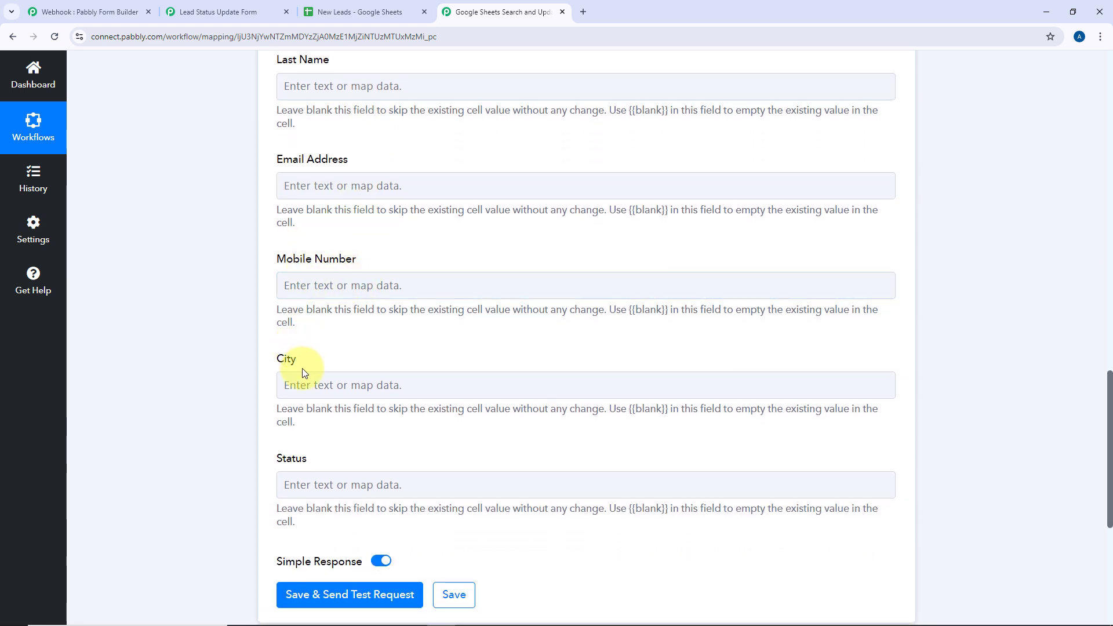
scroll(305, 371, "up", 6)
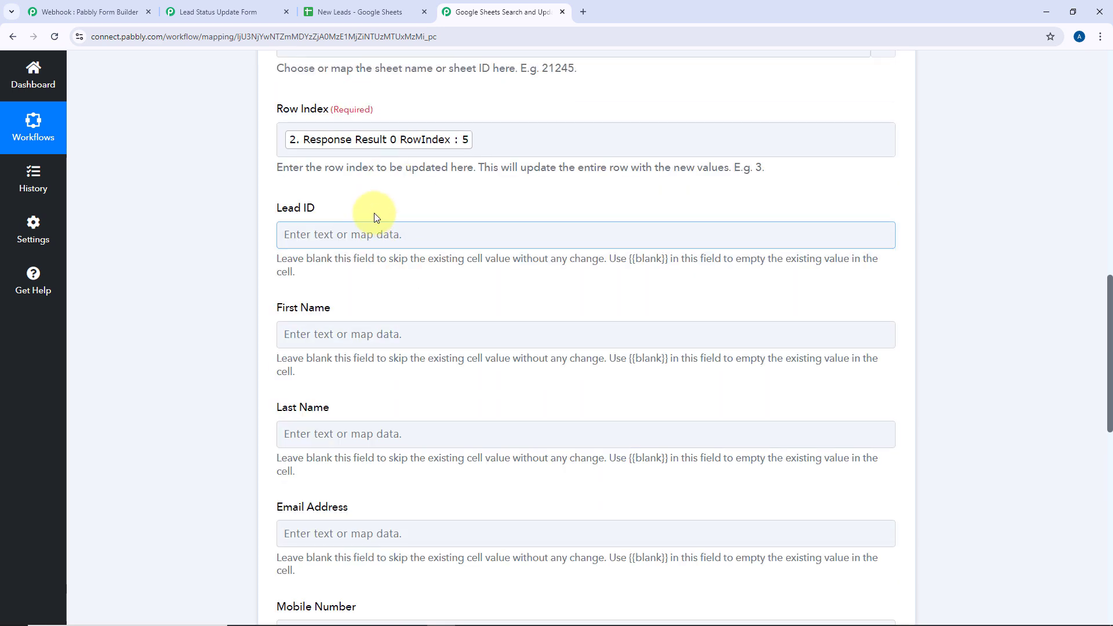
scroll(280, 281, "down", 8)
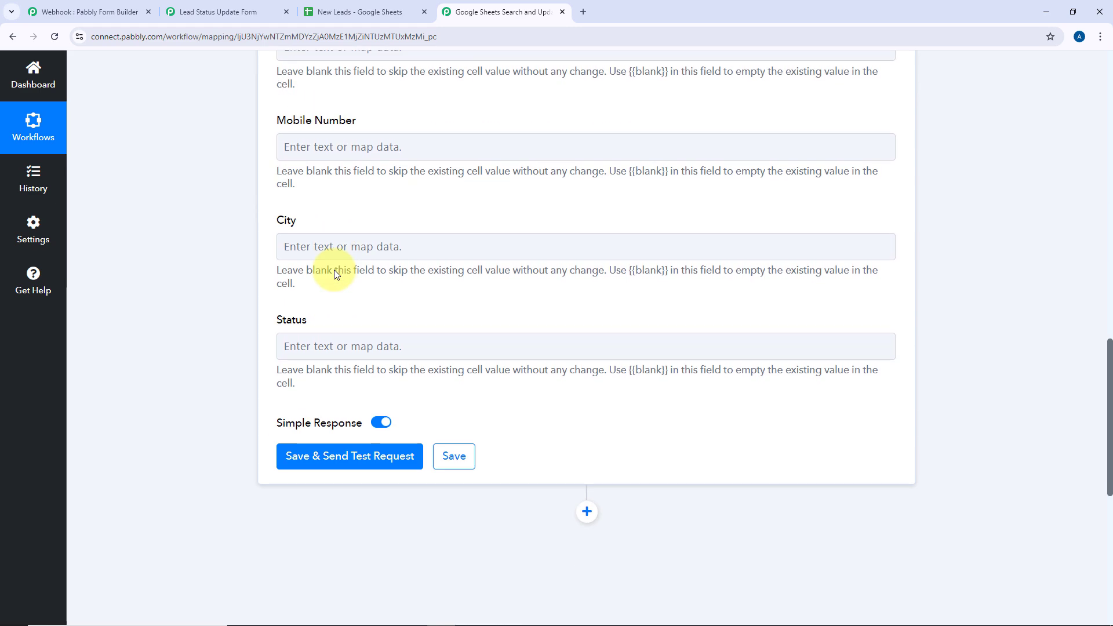
scroll(342, 271, "down", 1)
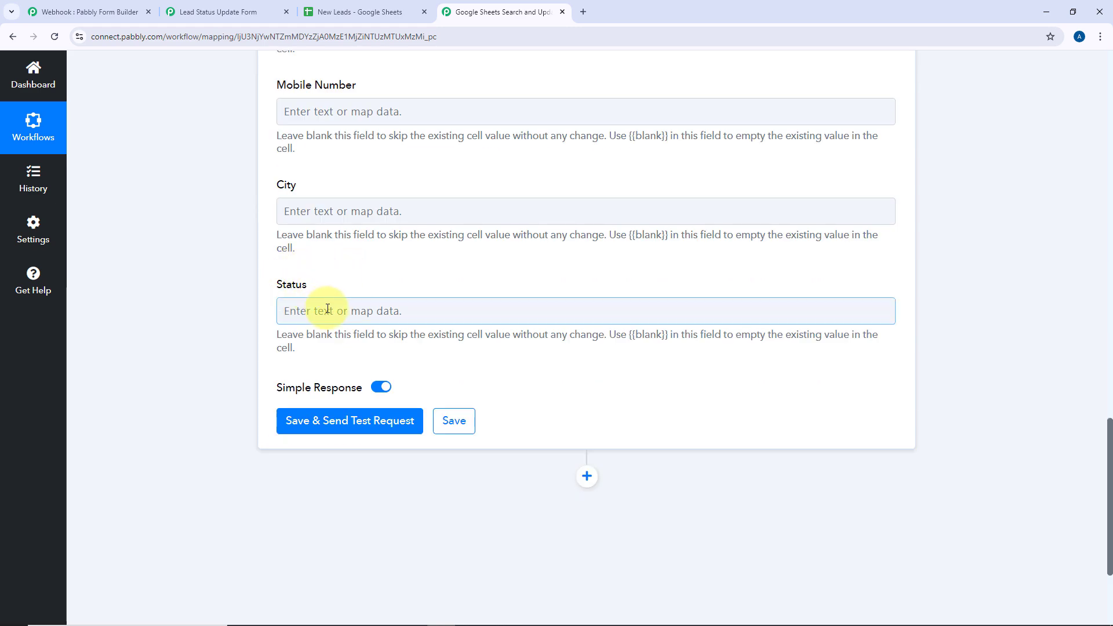
left_click(356, 12)
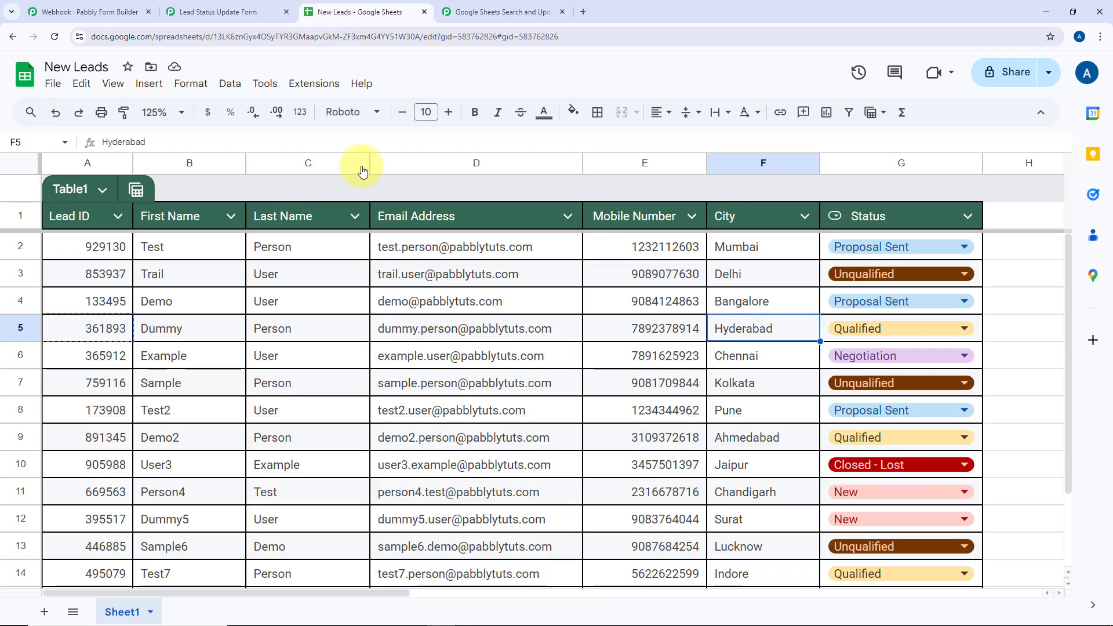
left_click(830, 328)
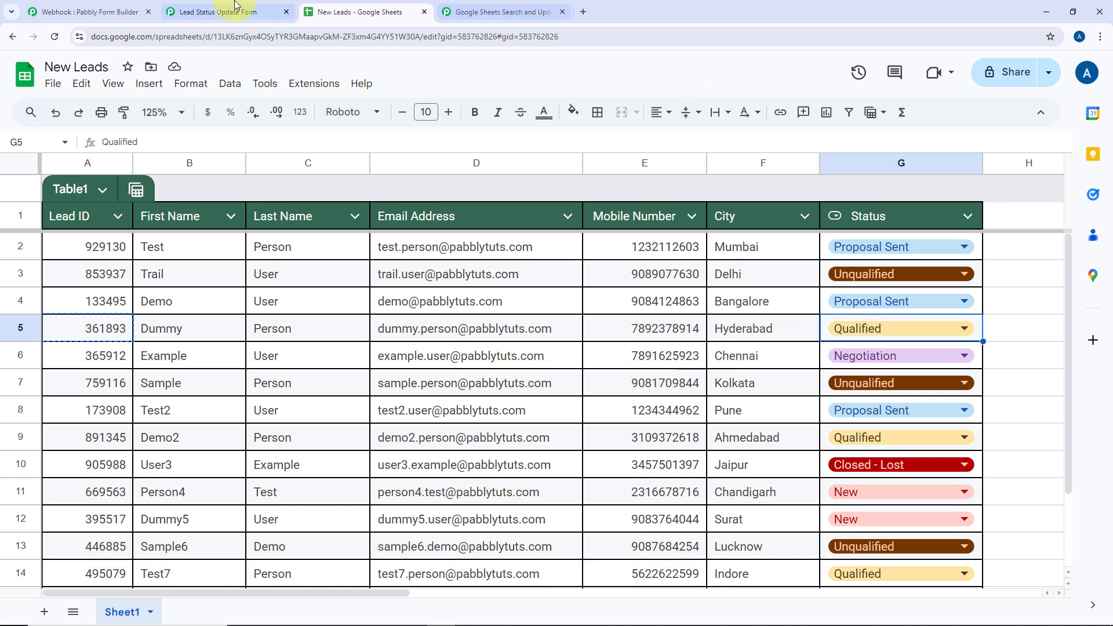
left_click(200, 11)
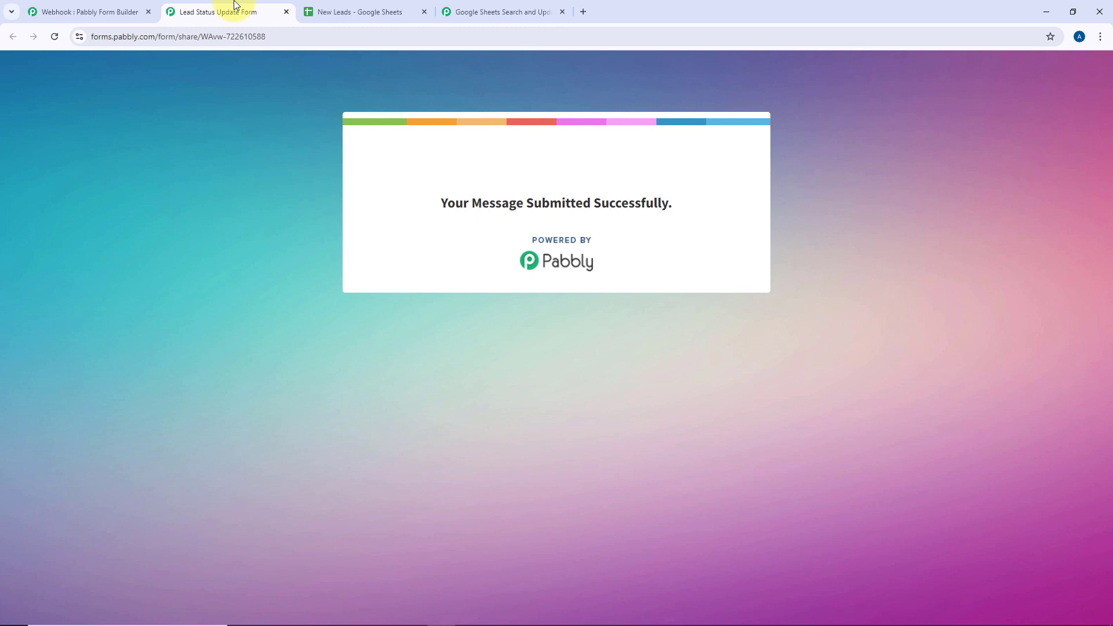
left_click(452, 11)
Map the form's Lead Status (Proposal Sent) into the Status field
scroll(371, 249, "up", 4)
scroll(385, 346, "up", 2)
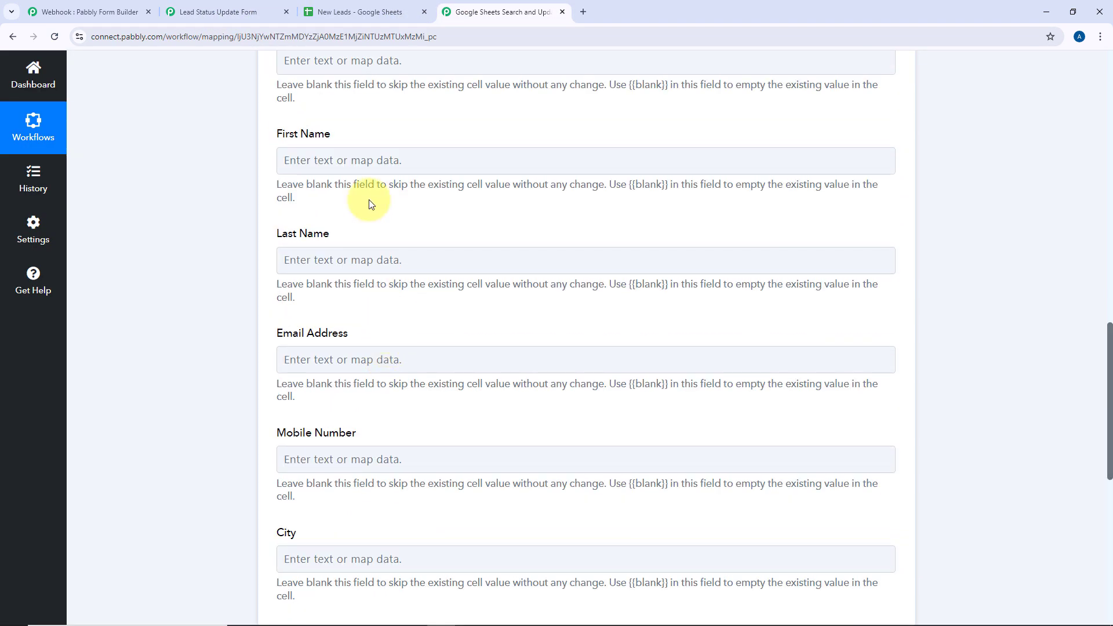
scroll(369, 203, "down", 7)
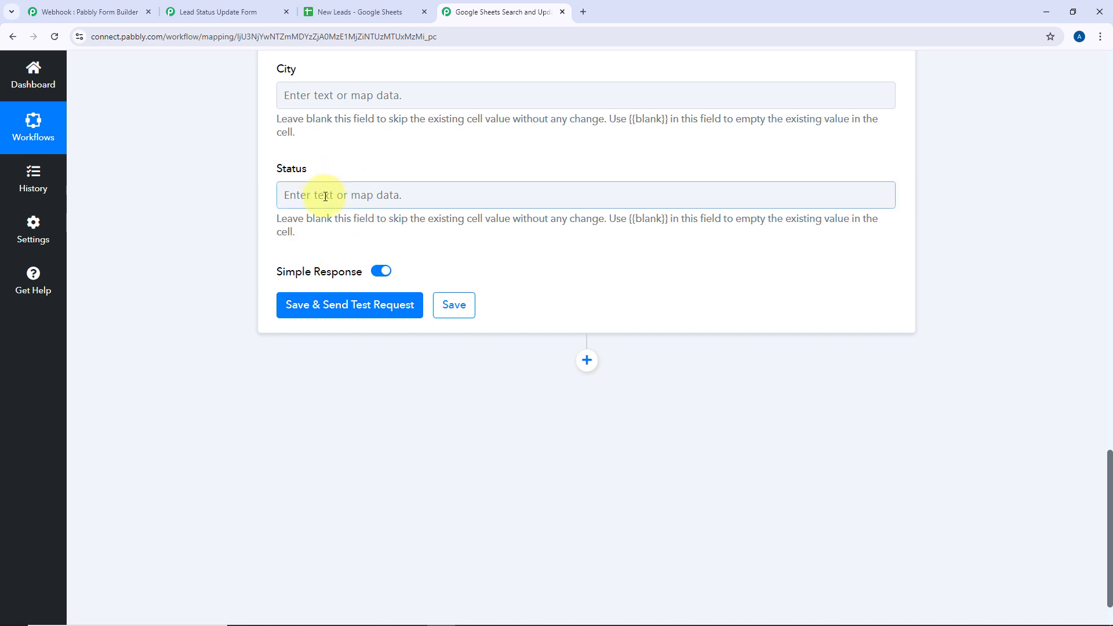
left_click(328, 198)
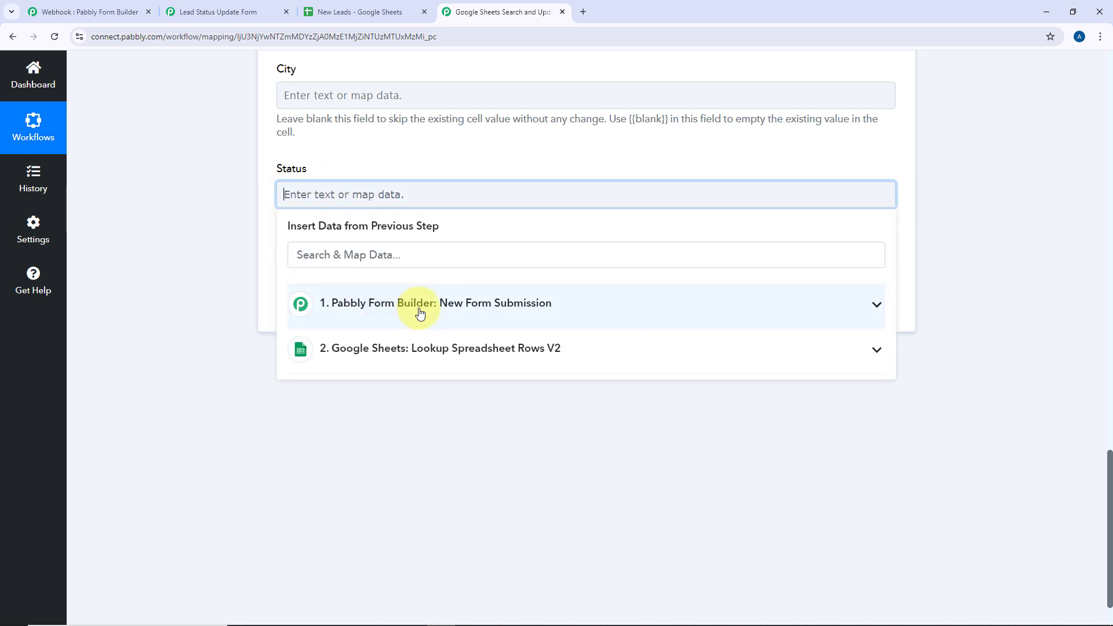
left_click(457, 306)
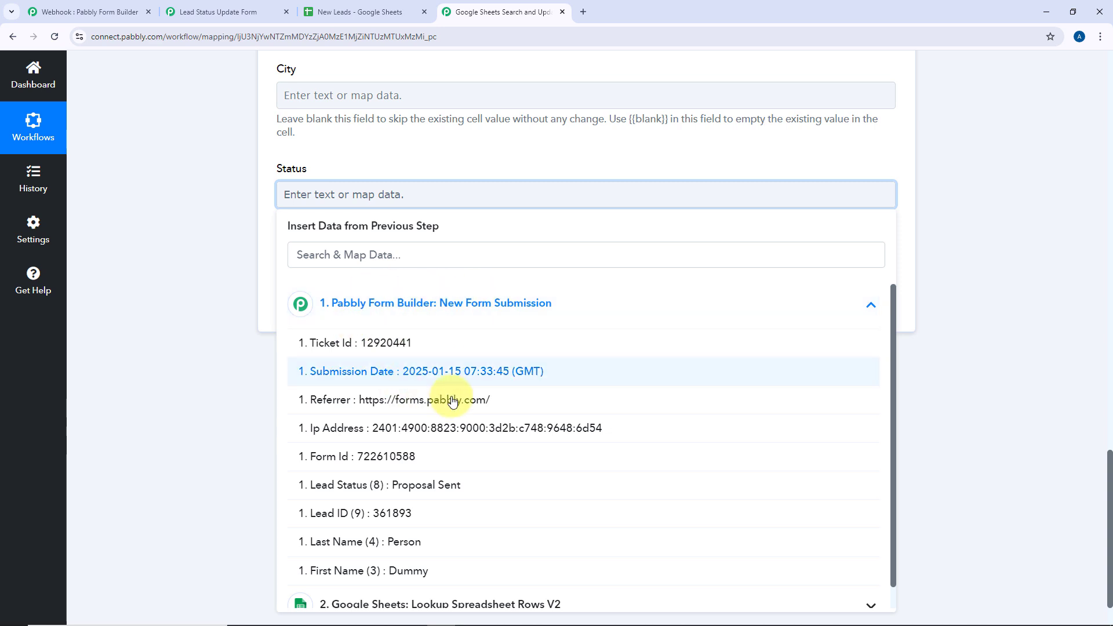
left_click(371, 492)
left_click(385, 155)
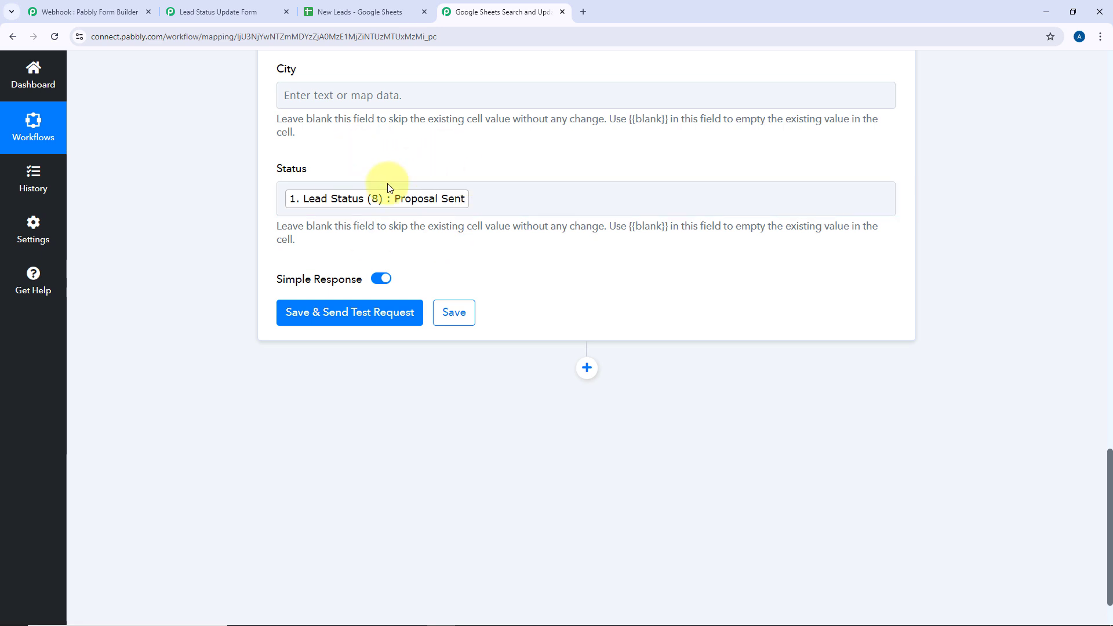
Send the Update Row test request and confirm it updated Sheet1!A5:G5, 1 row, 1 cell
left_click(378, 315)
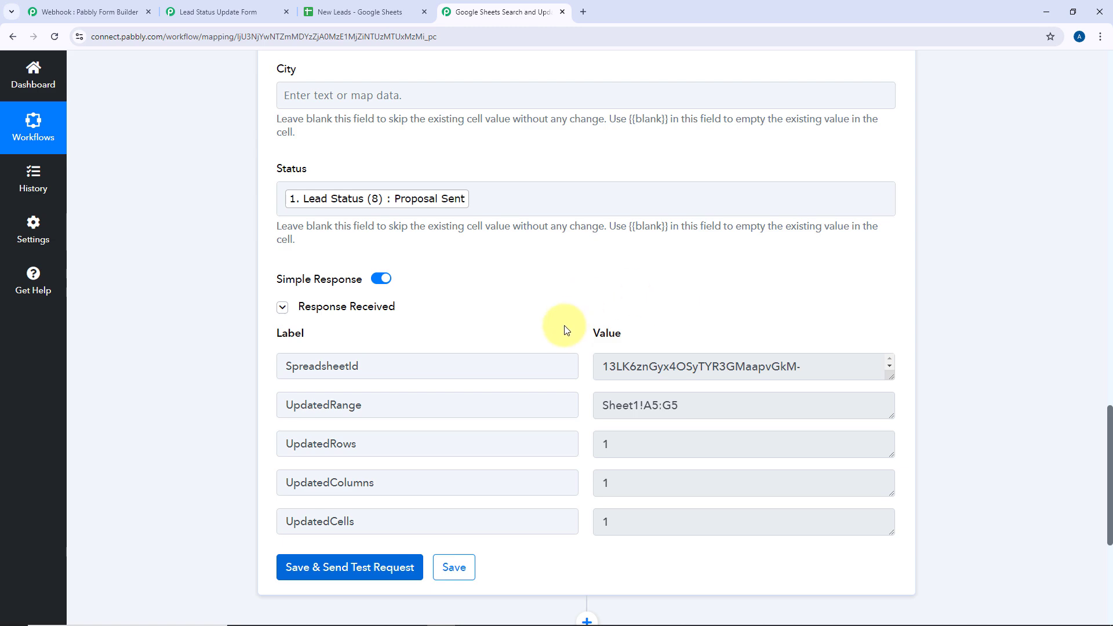
scroll(522, 290, "up", 2)
scroll(502, 283, "up", 12)
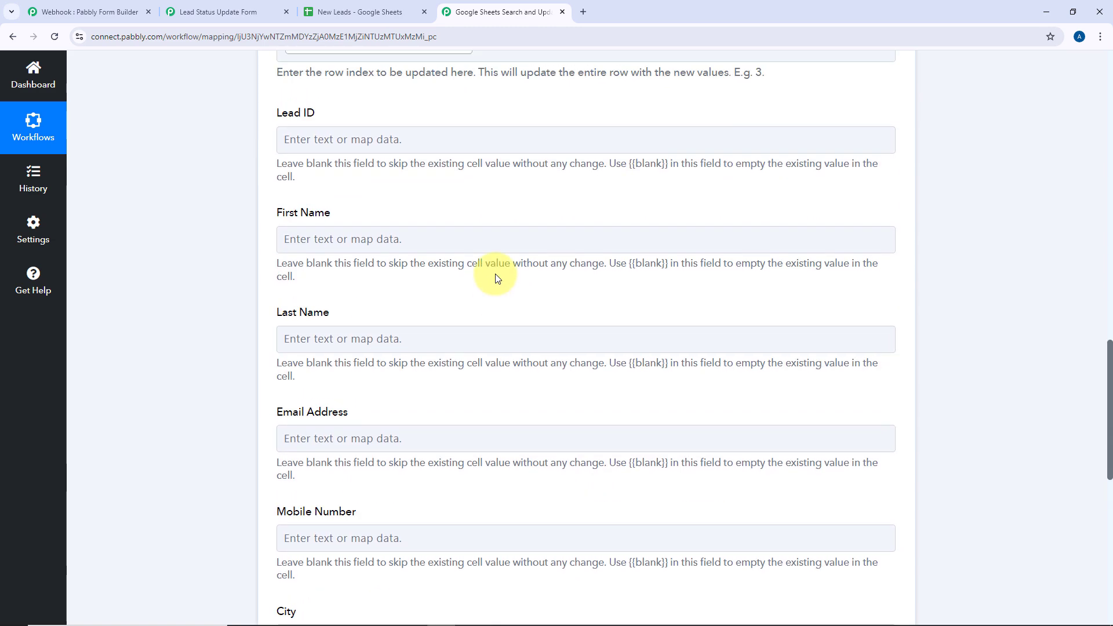
scroll(441, 345, "down", 12)
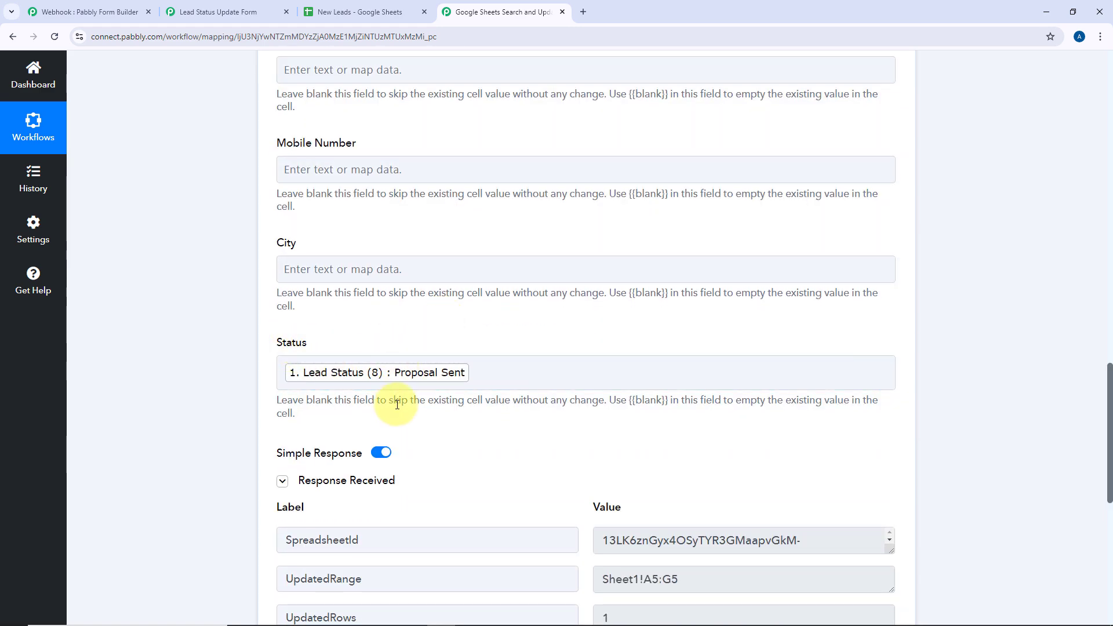
left_click(492, 356)
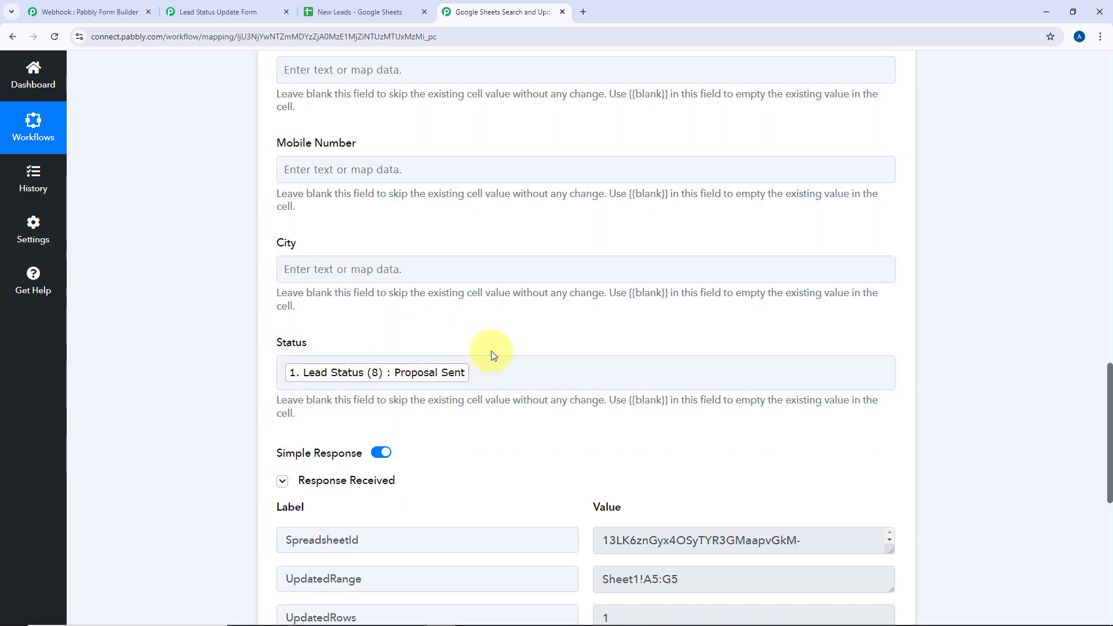
scroll(482, 321, "up", 9)
scroll(482, 322, "up", 3)
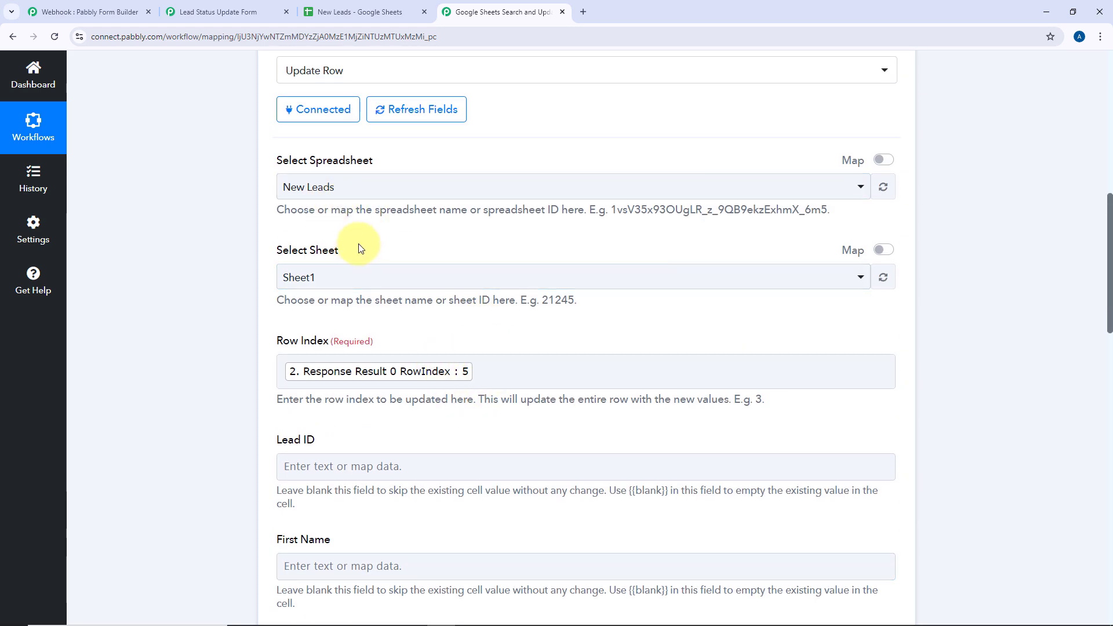
scroll(360, 245, "down", 13)
scroll(422, 255, "down", 2)
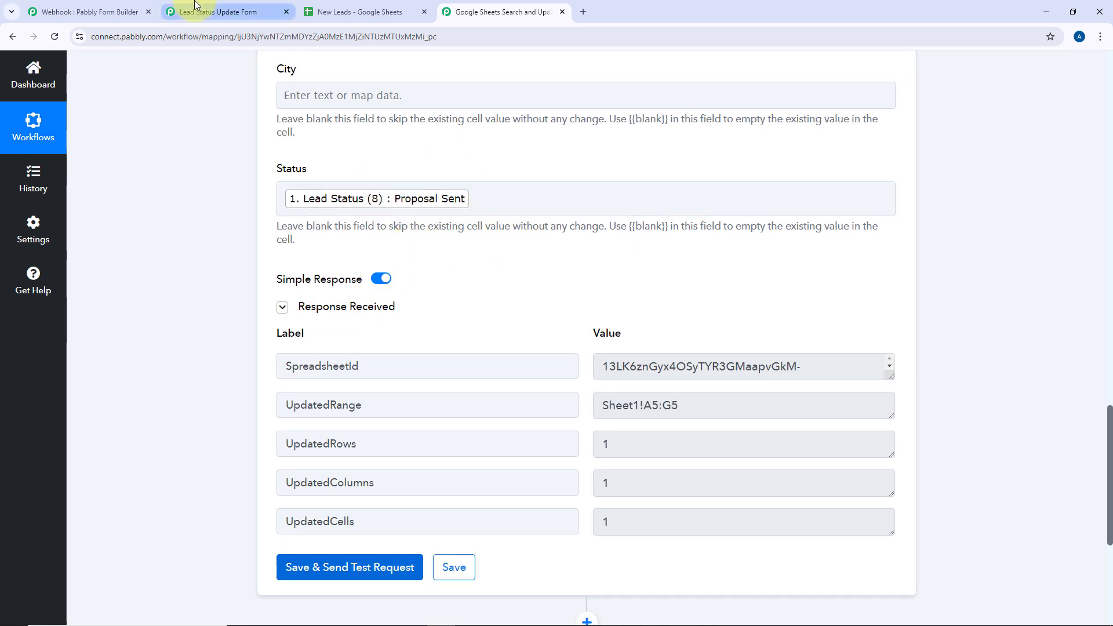
Check in the New Leads sheet that row 5's Status (G5) reads Proposal Sent
left_click(231, 12)
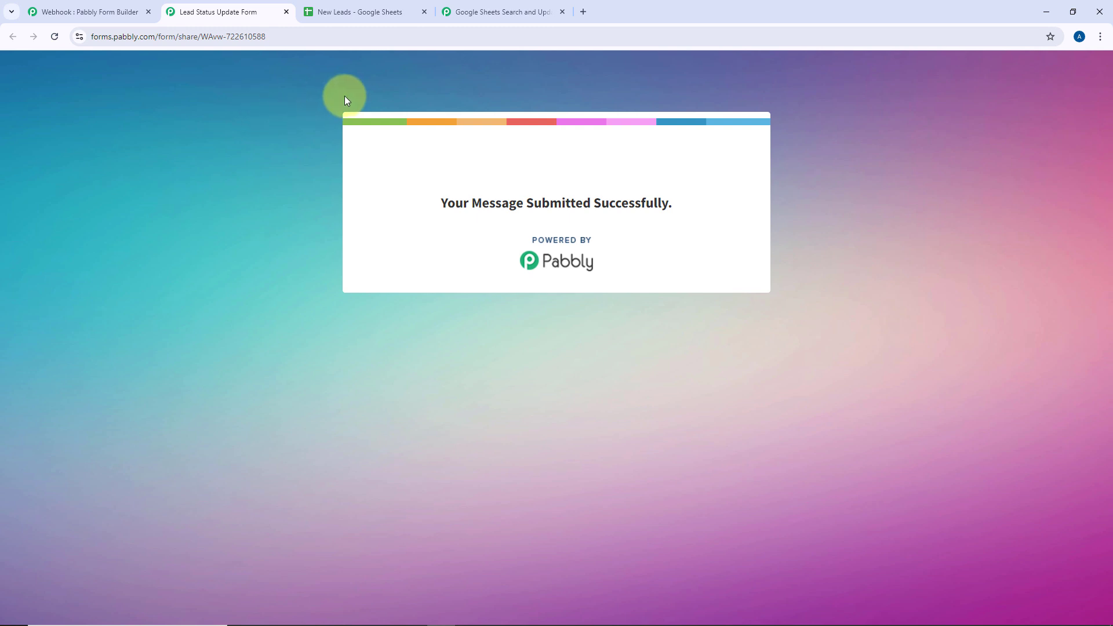
left_click(356, 7)
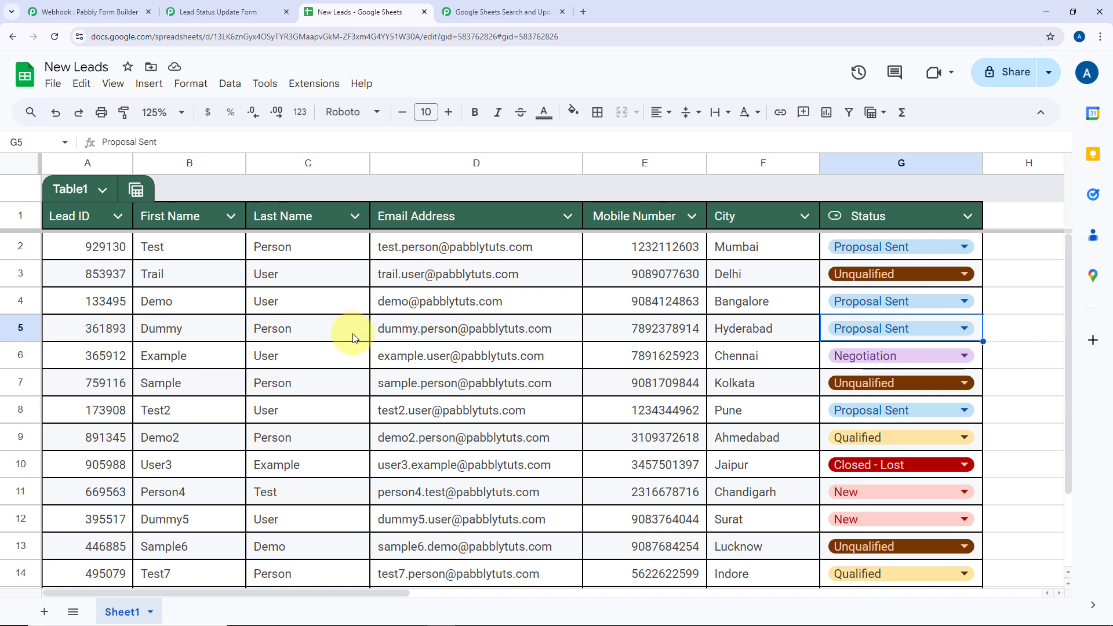
double_click(850, 329)
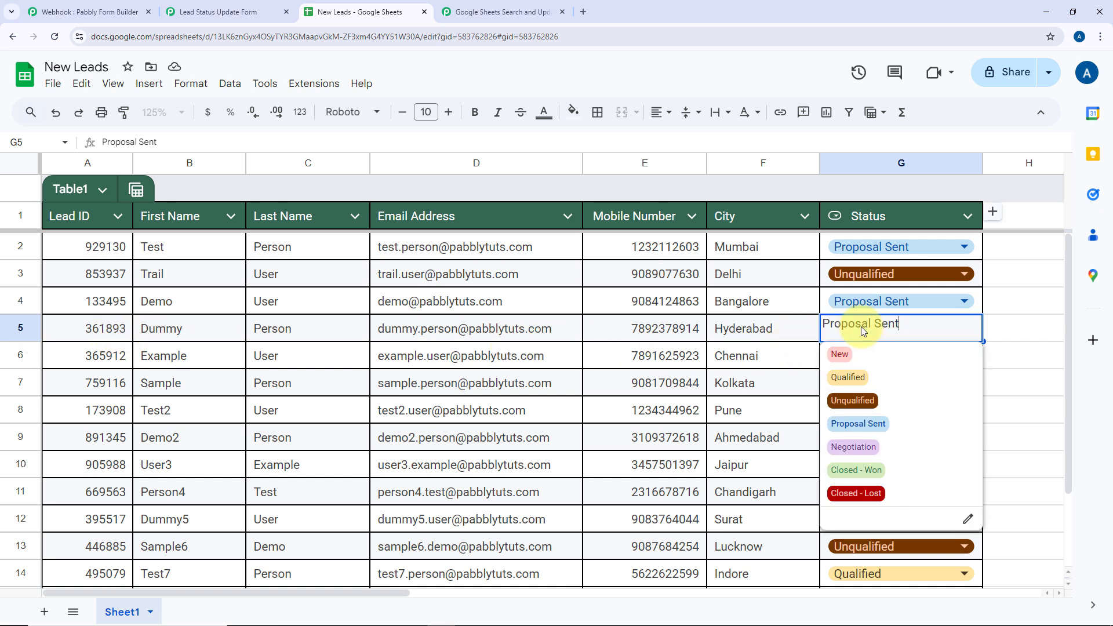
left_click(809, 324)
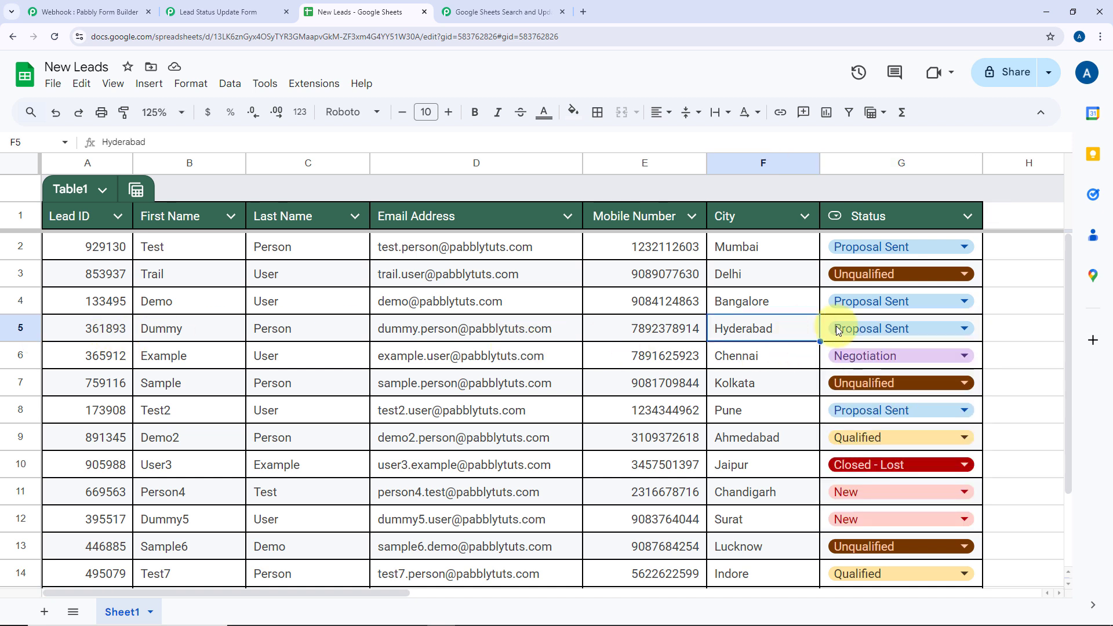
left_click(829, 328)
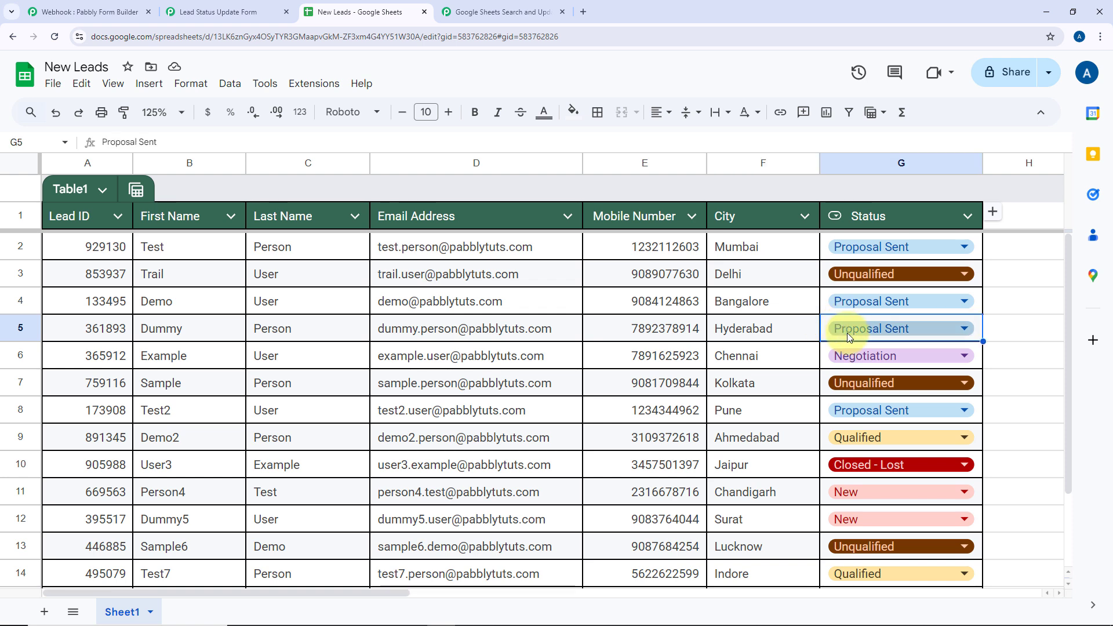
left_click(203, 7)
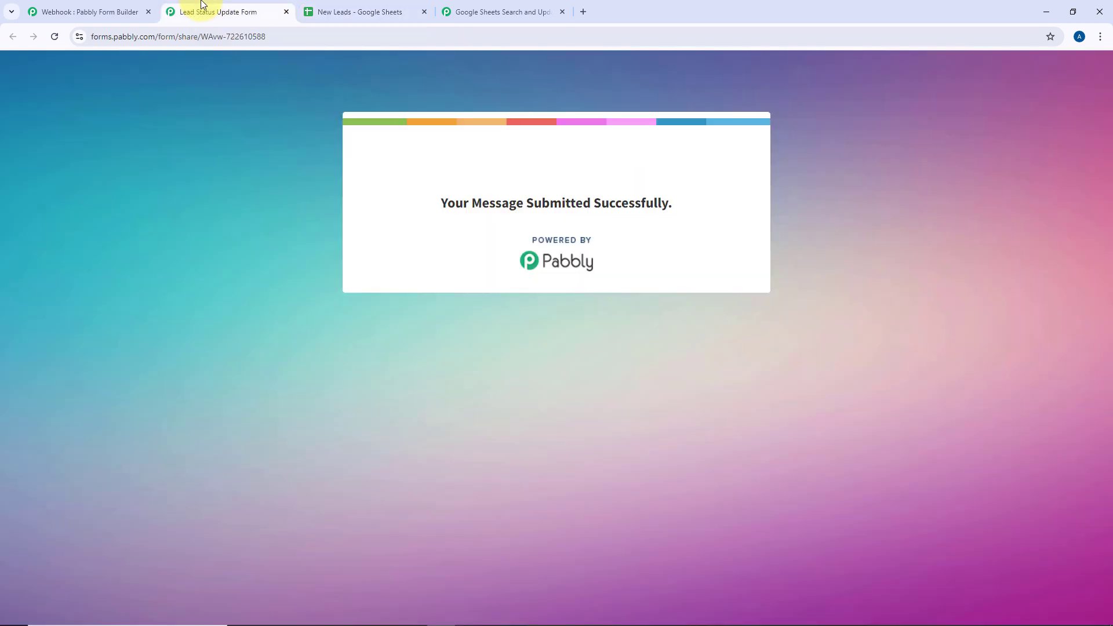
left_click(391, 5)
Review the whole three-step workflow with Update Row collapsed, then return to the New Leads sheet
left_click(499, 11)
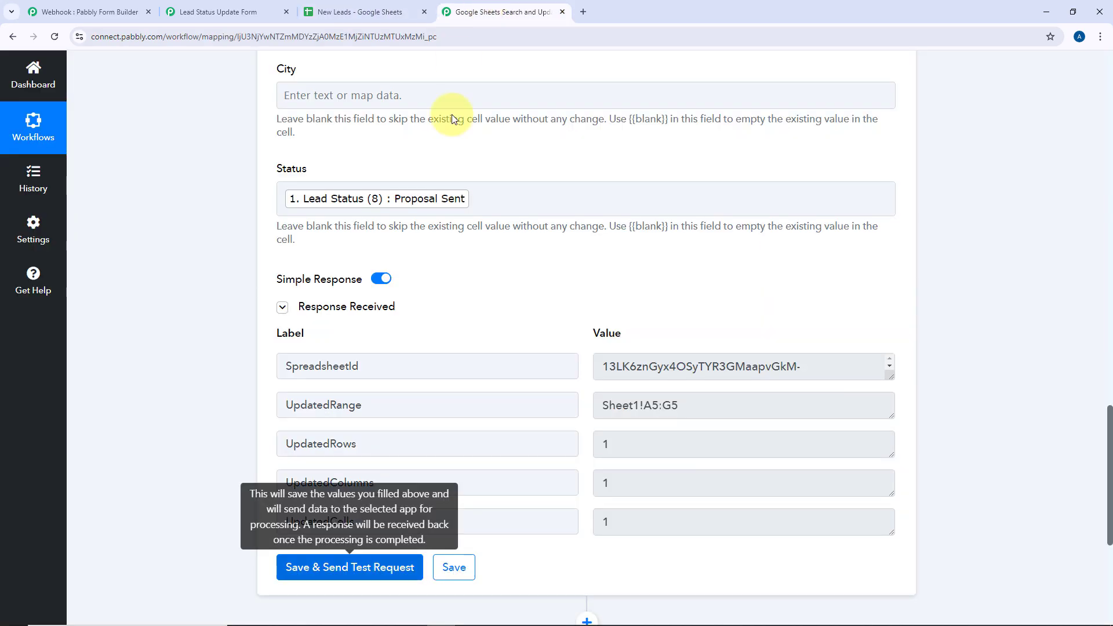
scroll(567, 216, "up", 5)
scroll(565, 215, "up", 15)
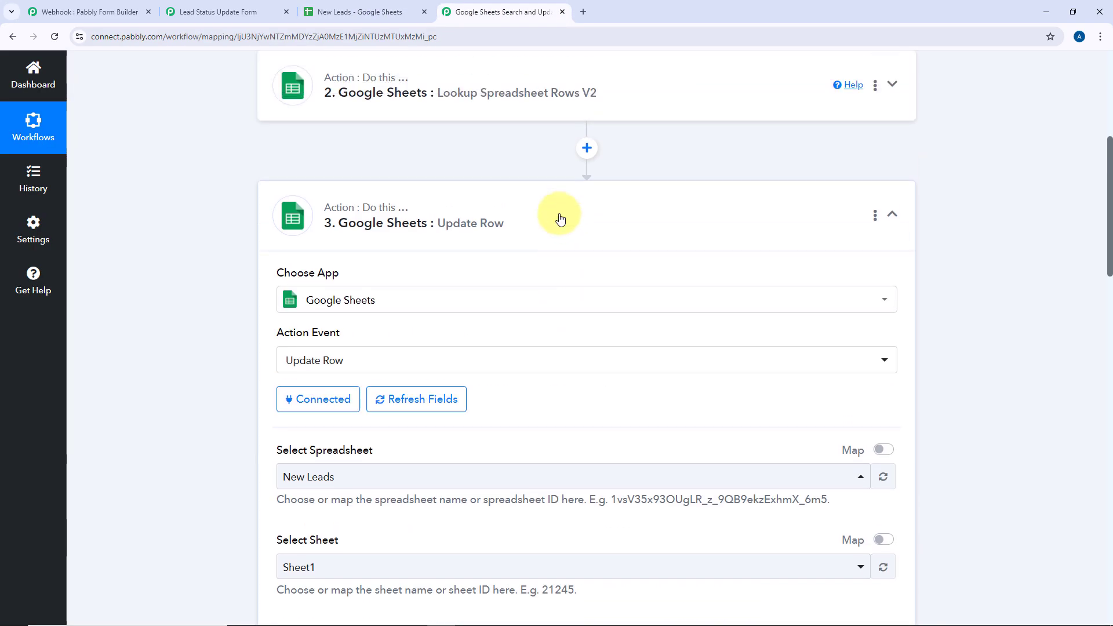
scroll(519, 151, "up", 5)
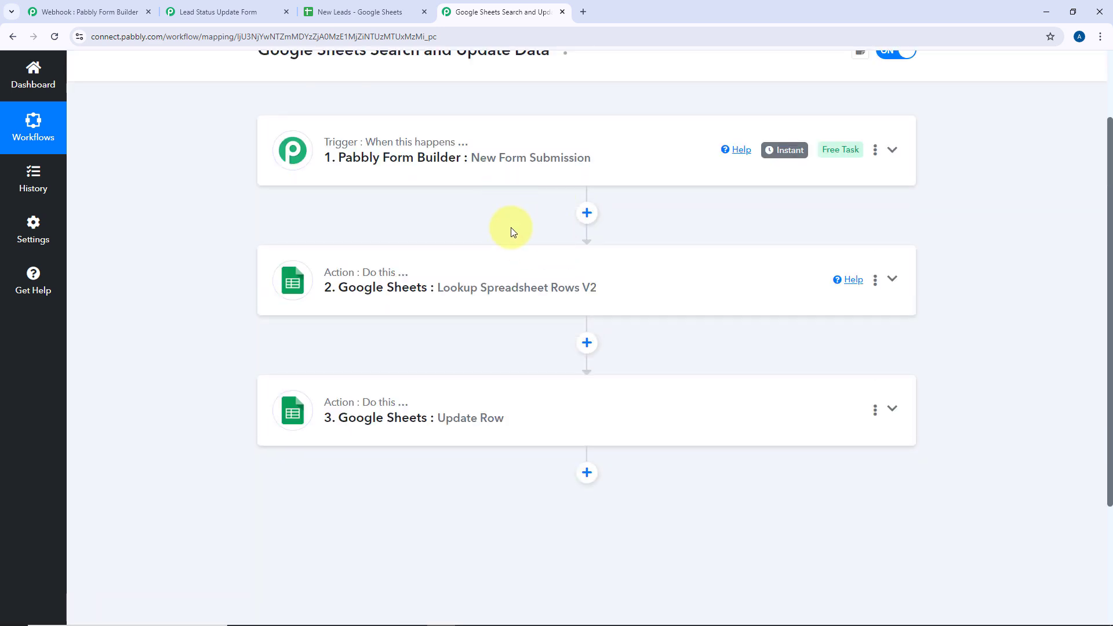
scroll(521, 218, "up", 1)
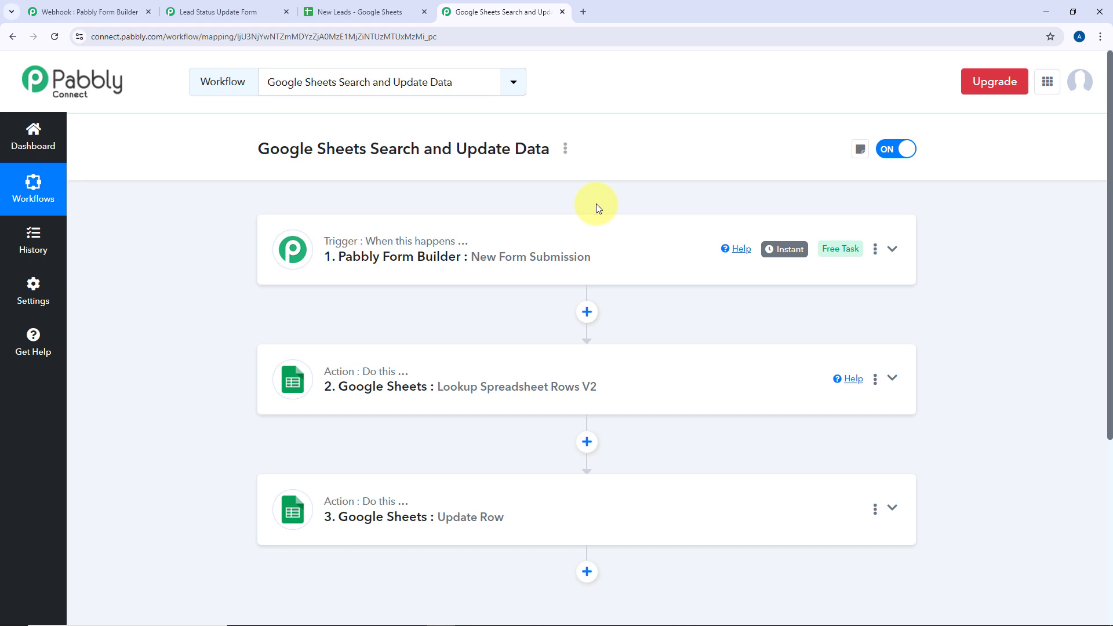
key("ctrl+shift+Tab")
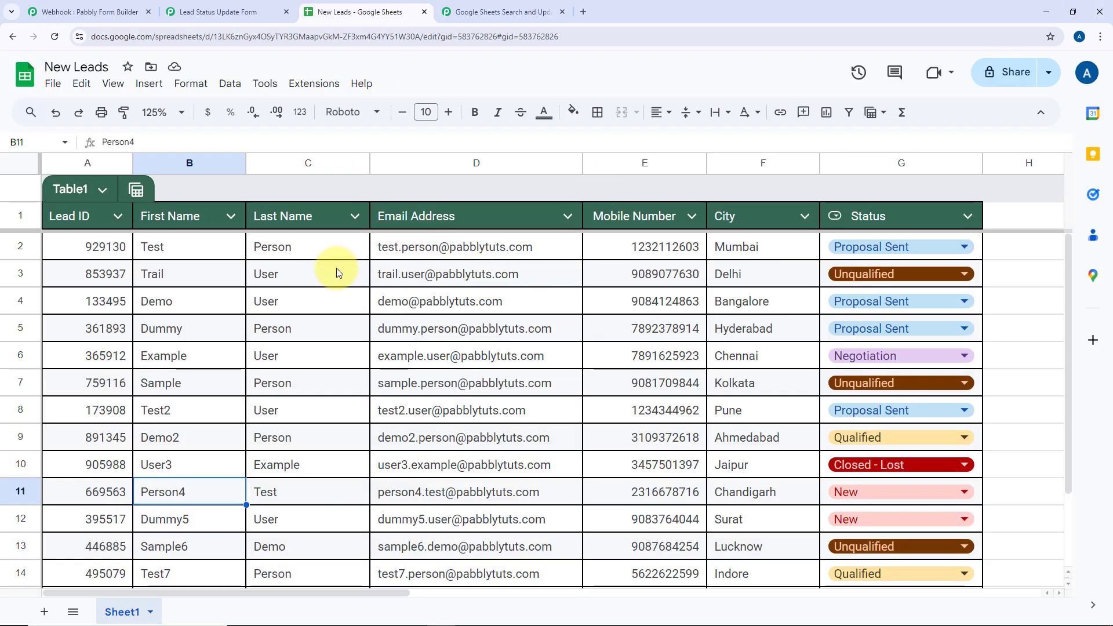
Copy the Lead ID from row 11 of the New Leads sheet, whose status is New
left_click(453, 10)
left_click(374, 5)
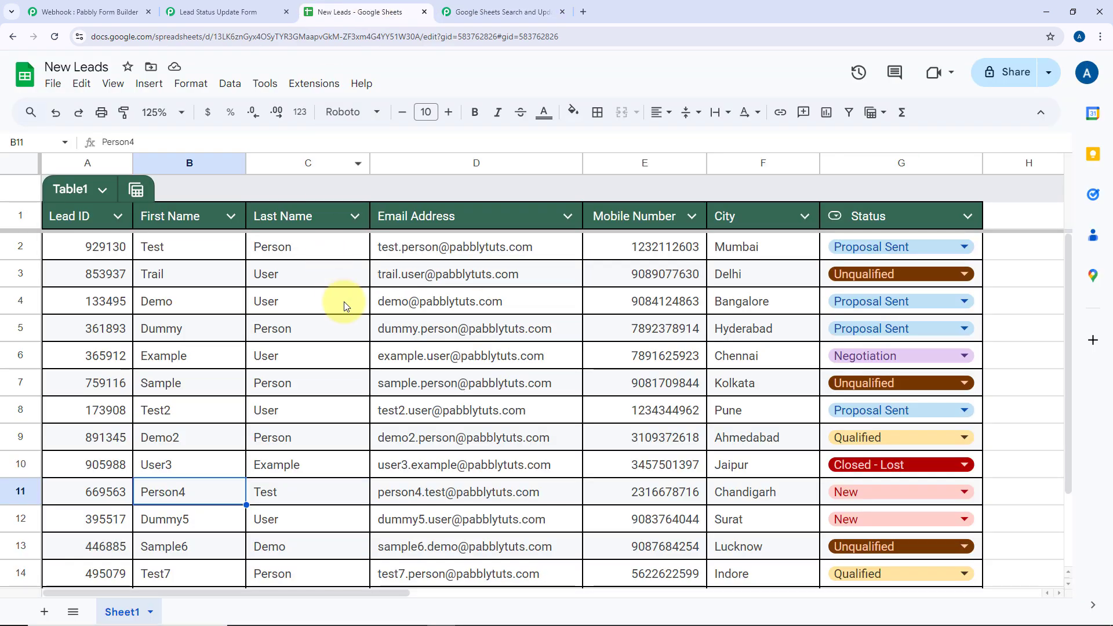
scroll(345, 305, "down", 2)
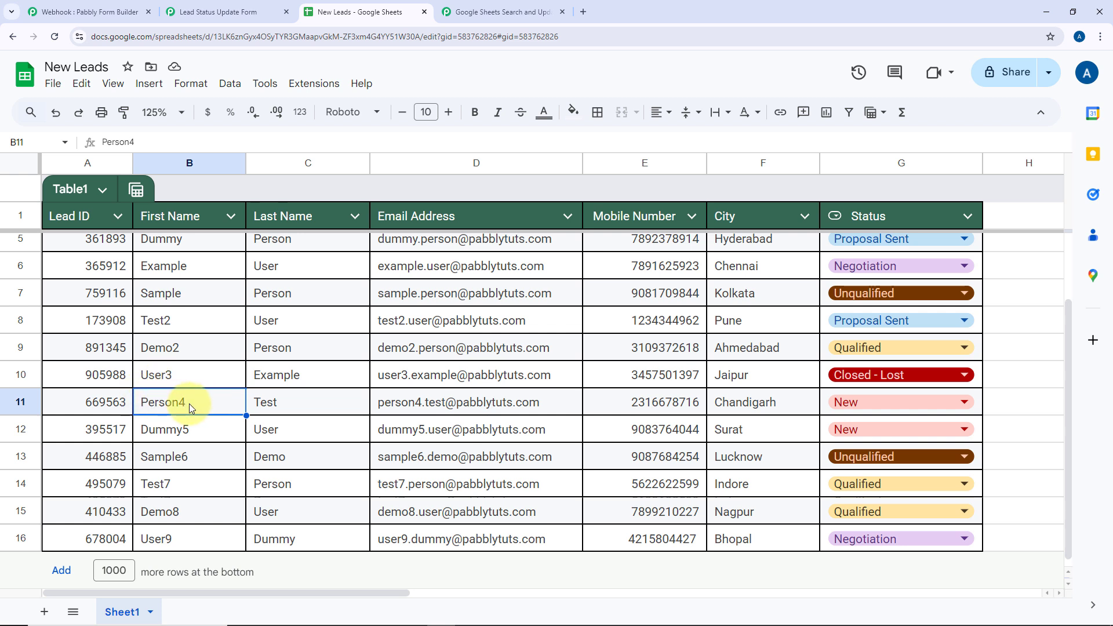
left_click_drag(189, 405, 315, 411)
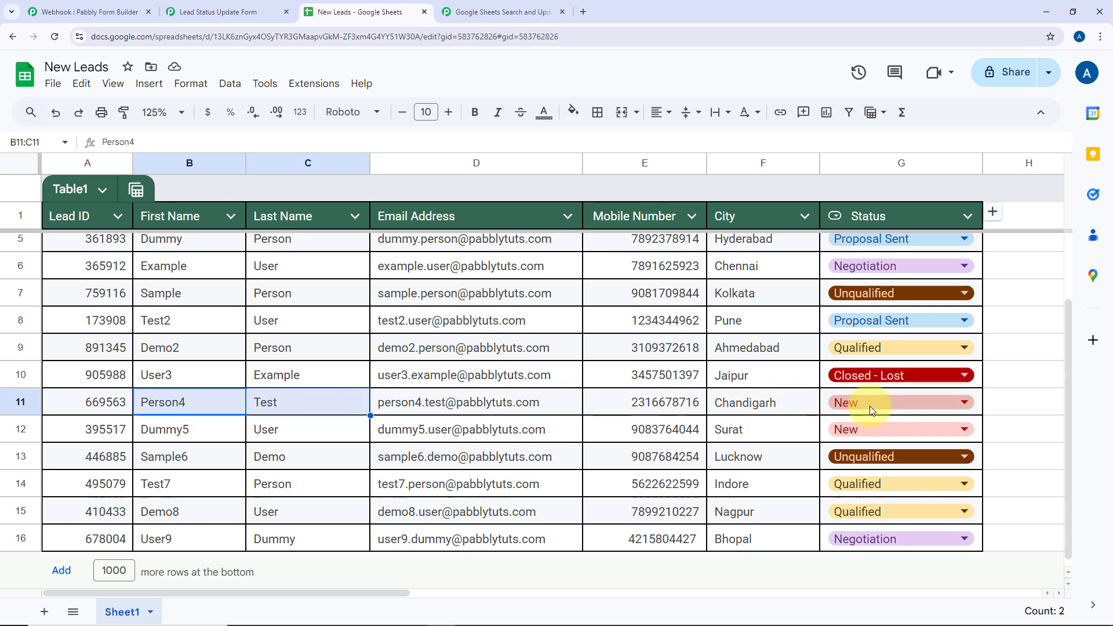
double_click(108, 408)
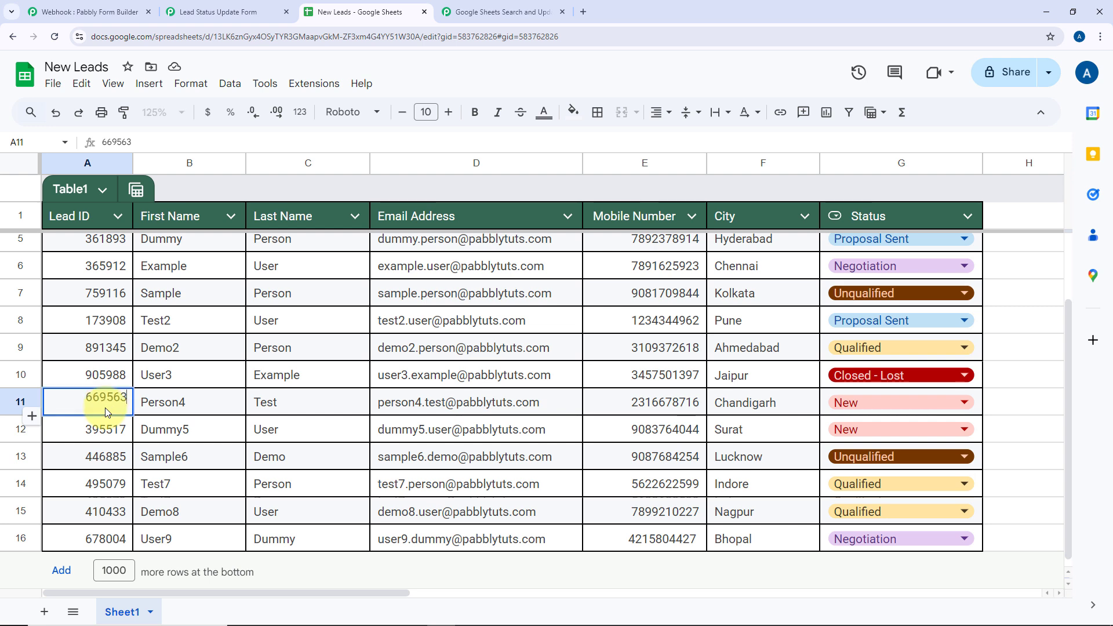
key("ctrl+a")
key("ctrl+c")
left_click(186, 406)
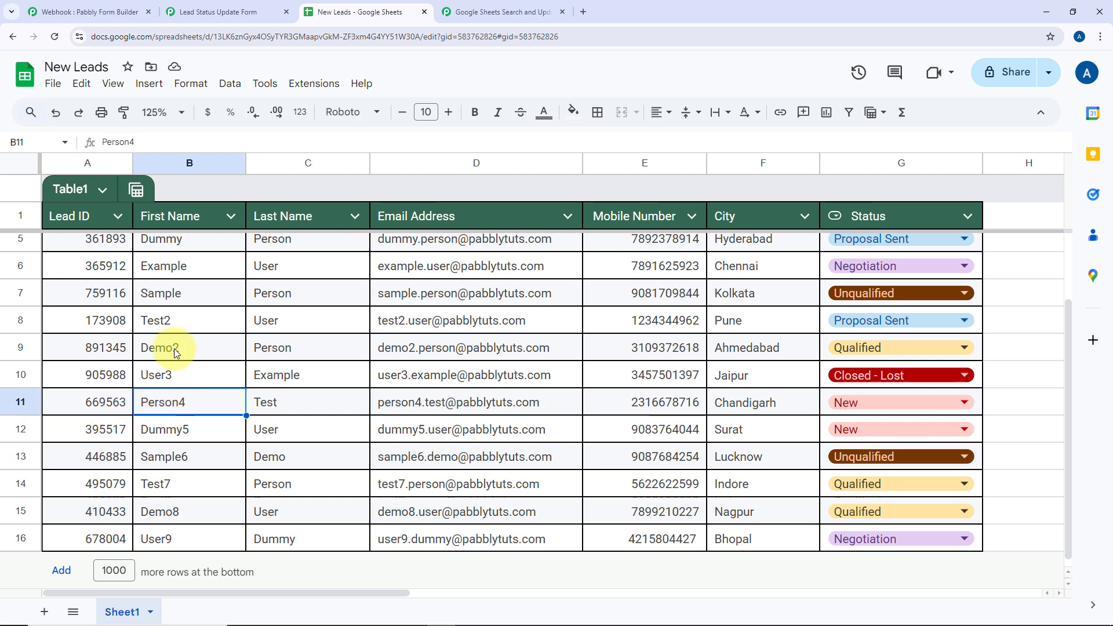
left_click(213, 2)
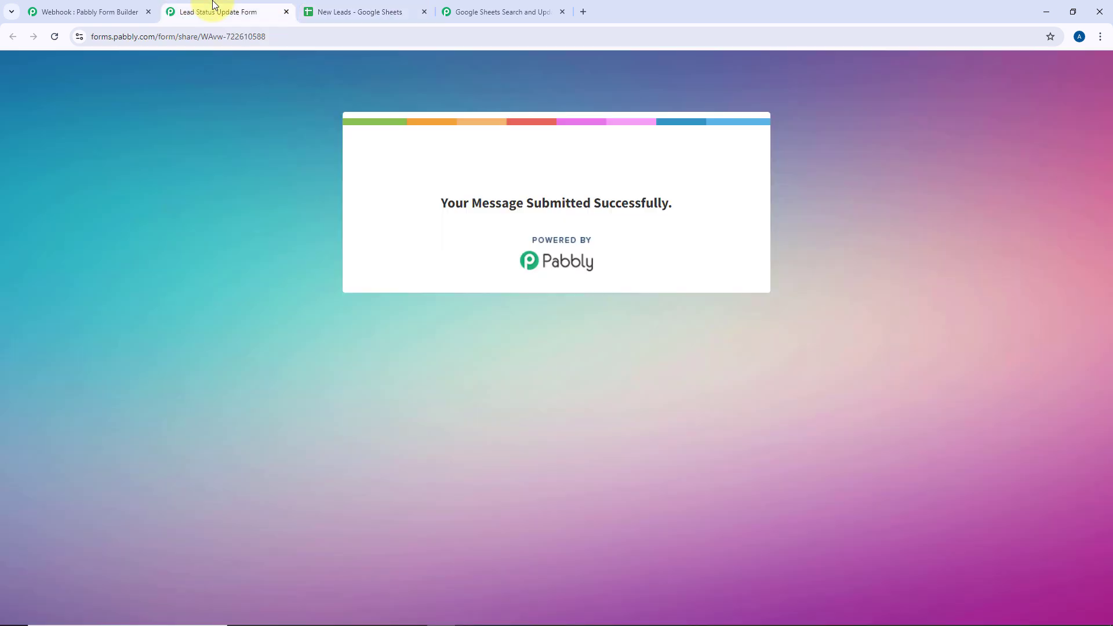
Submit a blank form with row 11's Lead ID, first and last name, and status Negotiation
left_click(55, 37)
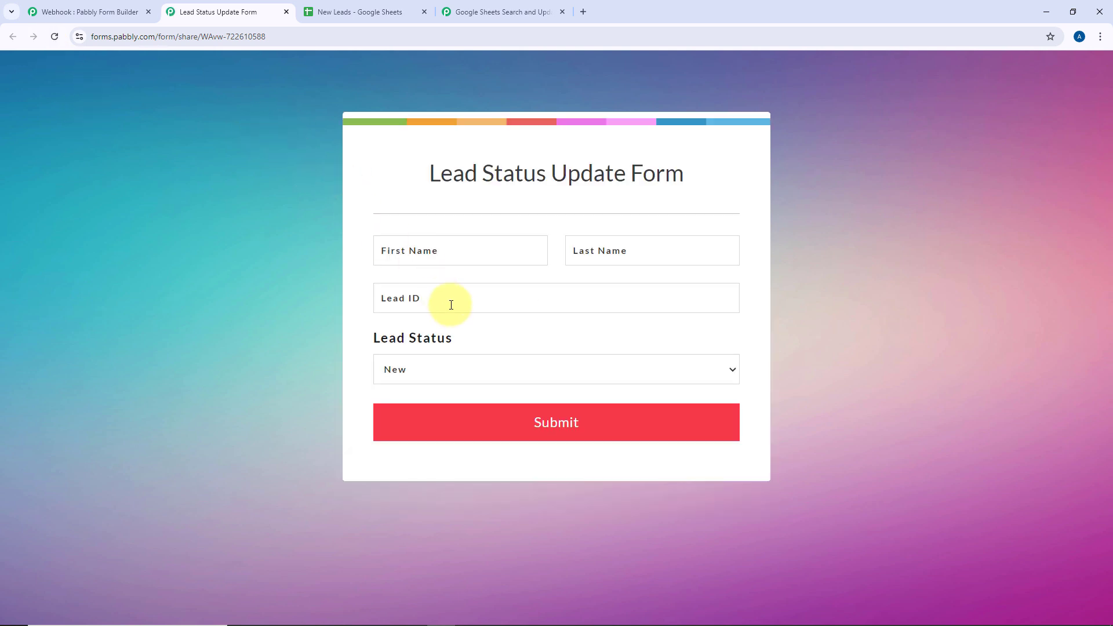
left_click(451, 305)
key("ctrl+v")
left_click(451, 247)
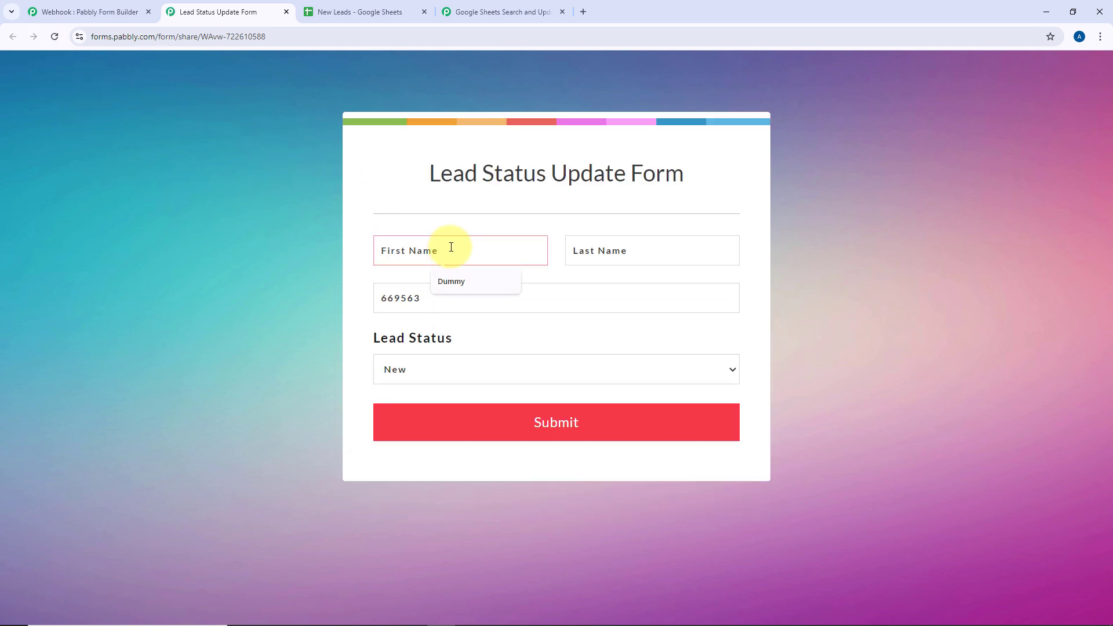
type("Person4")
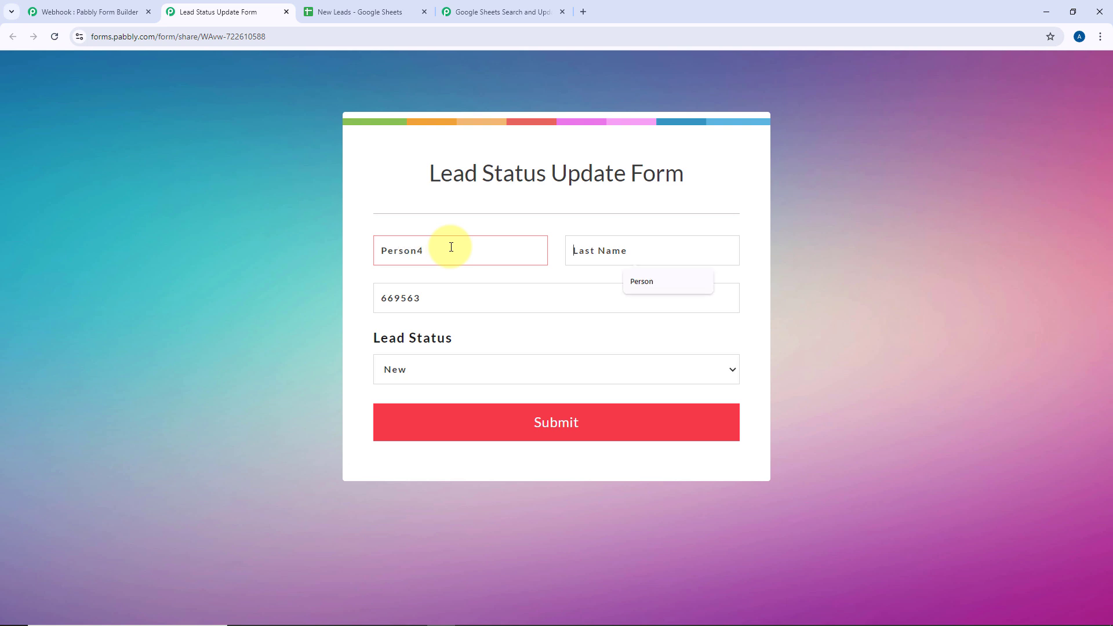
left_click(359, 12)
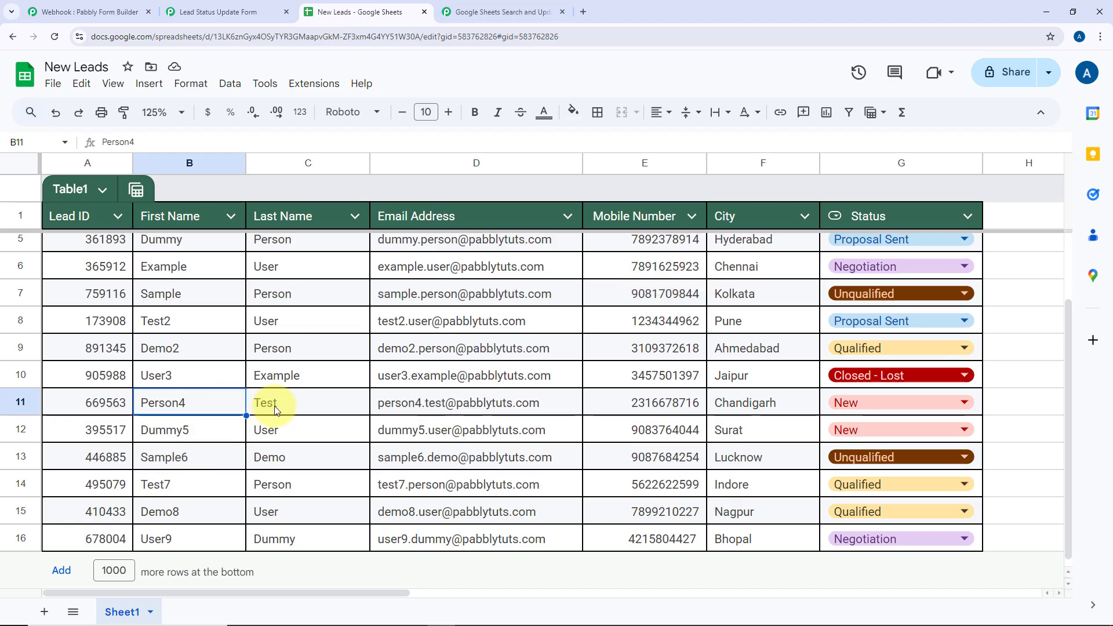
left_click(223, 11)
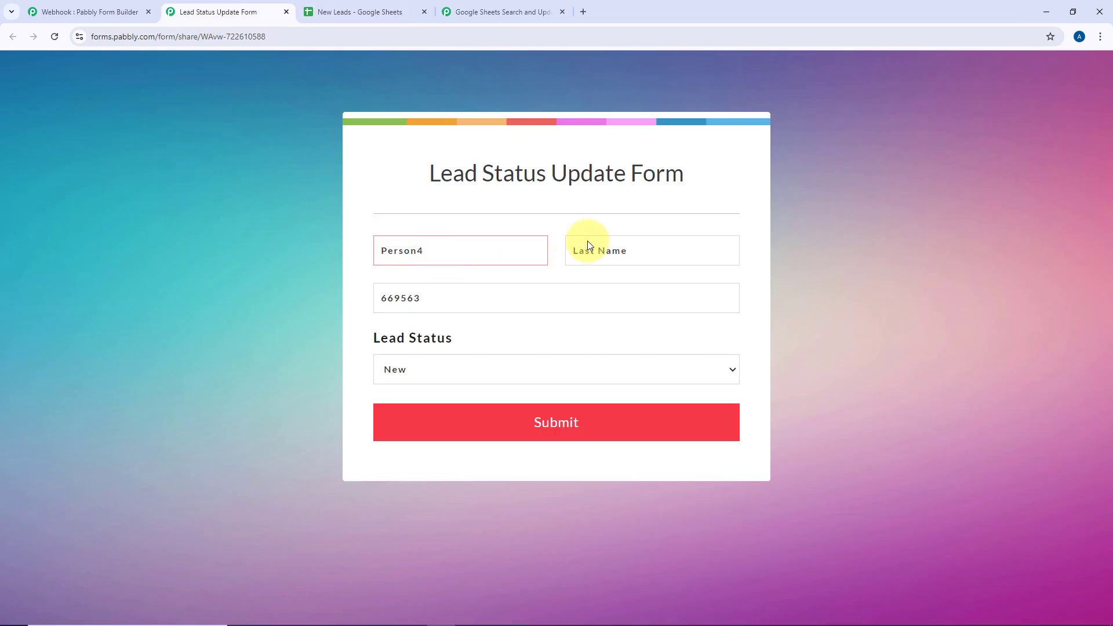
left_click(587, 241)
type("Test")
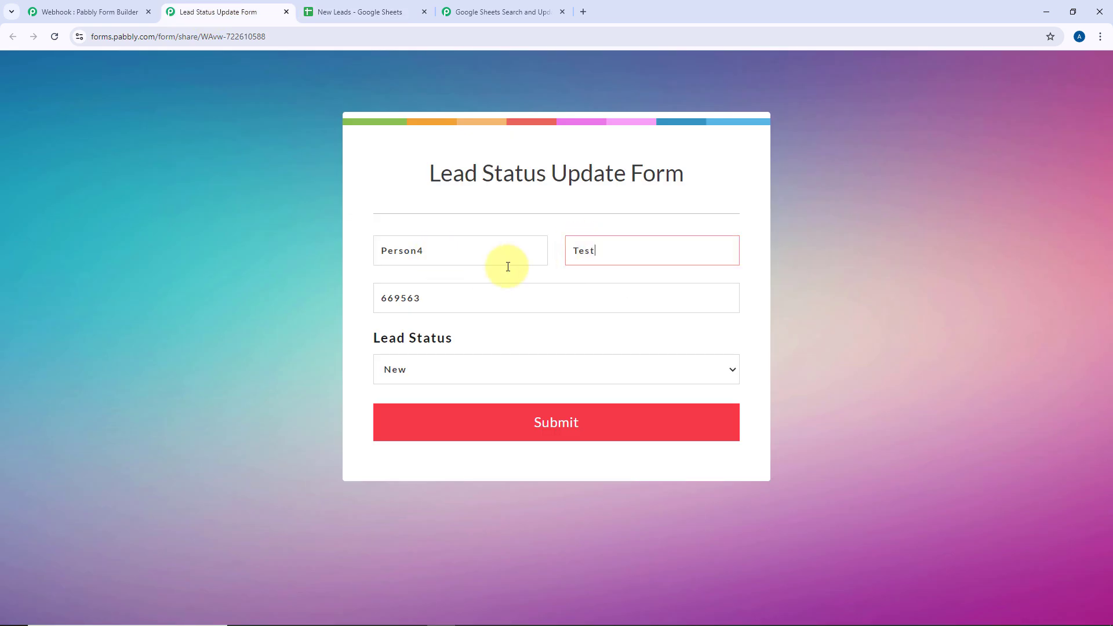
left_click(474, 369)
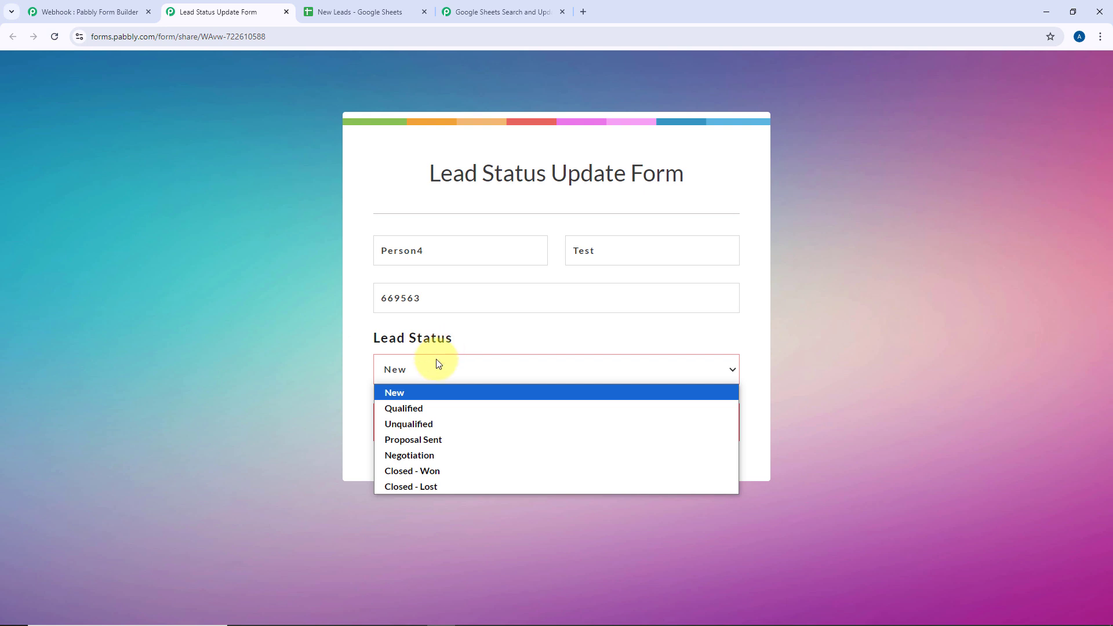
left_click(419, 456)
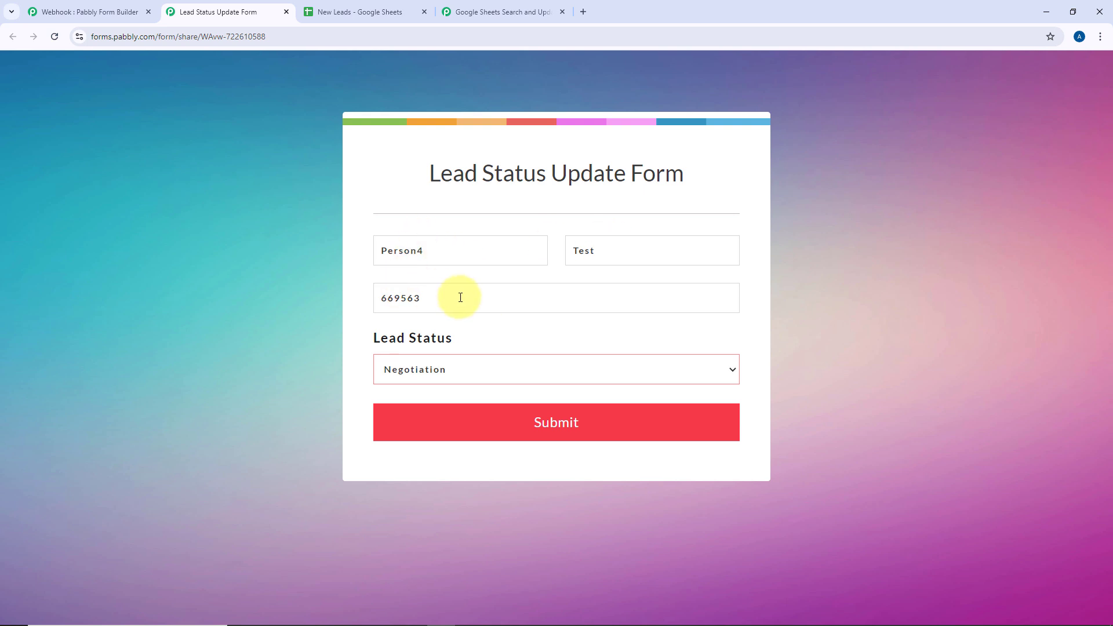
left_click(580, 427)
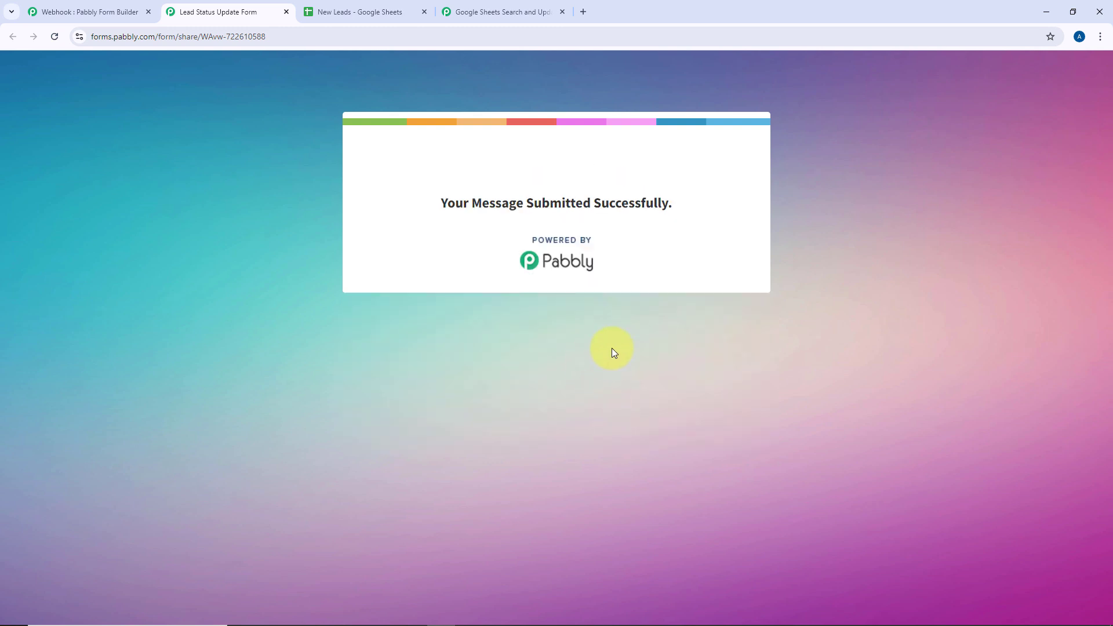
Verify row 11's Status in the sheet now reads Negotiation, then return to the workflow
left_click(360, 11)
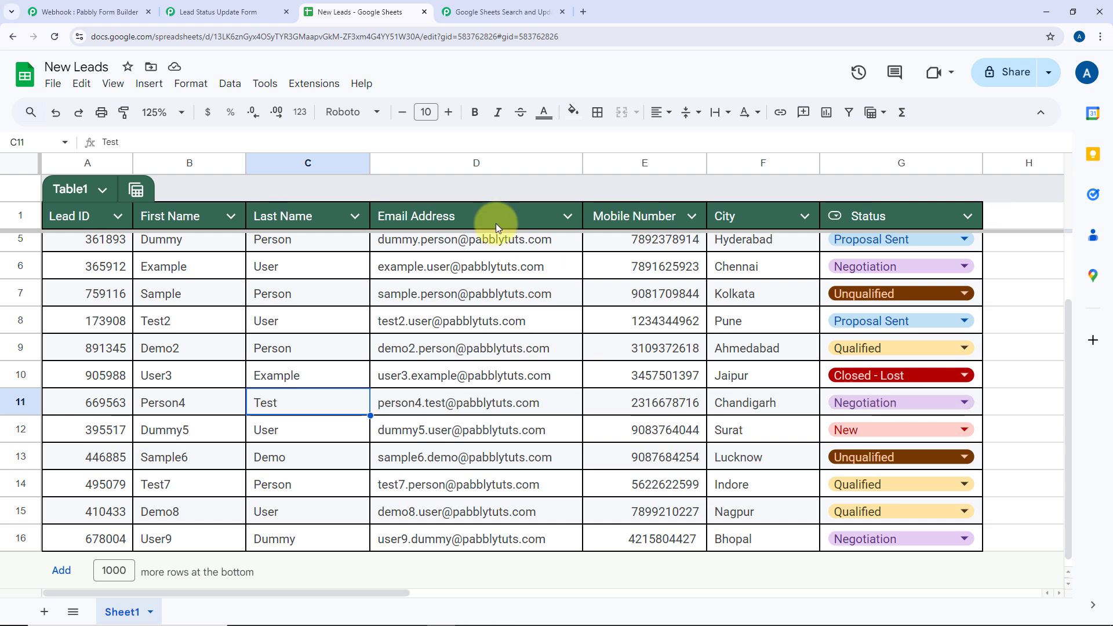
left_click(202, 9)
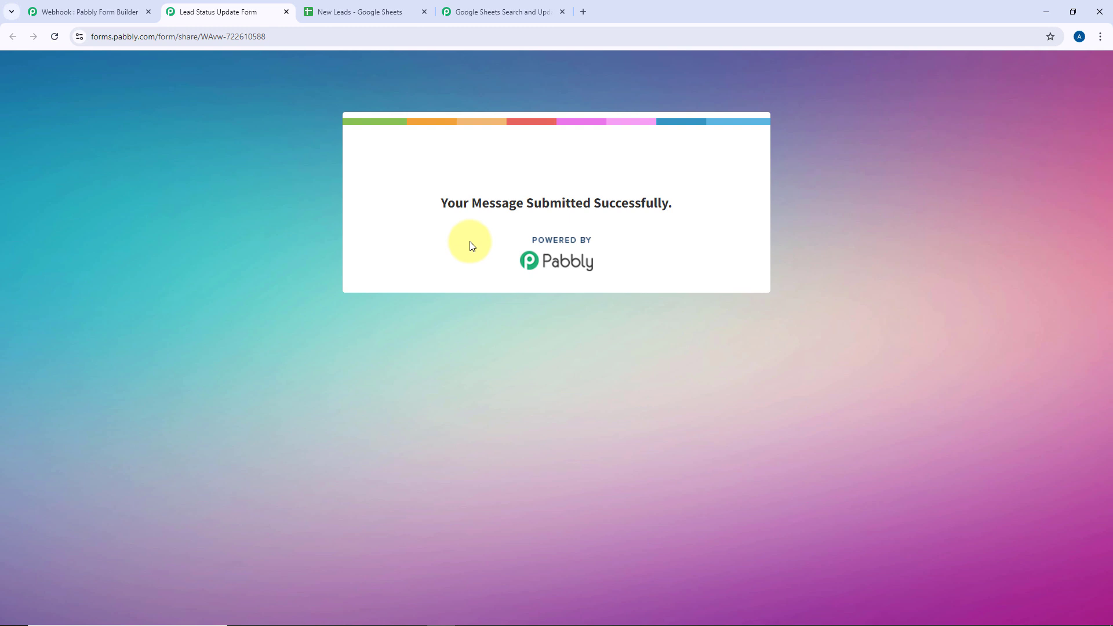
left_click(469, 7)
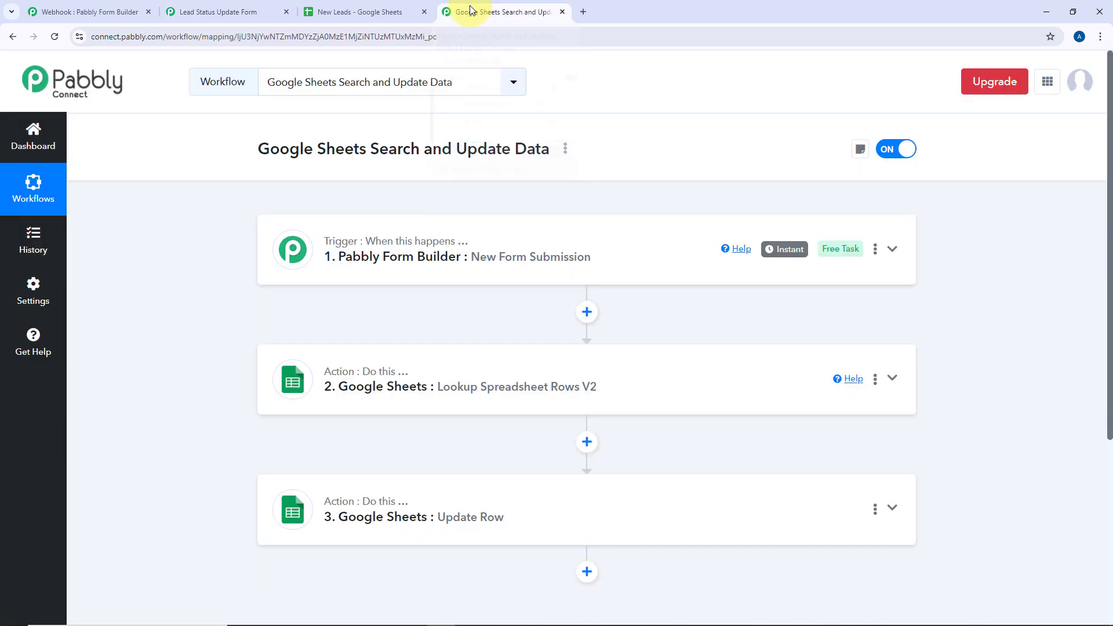